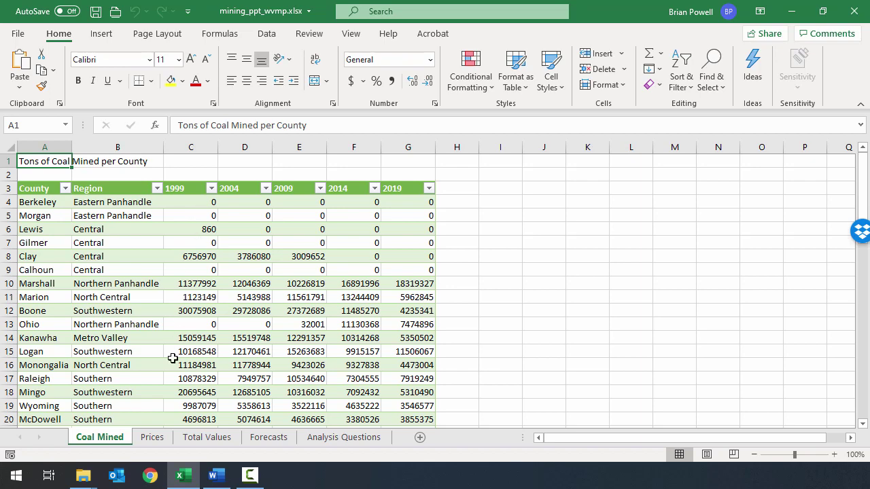
# Review the Prices and Total Values worksheets and return to the Coal Mined worksheet.
pyautogui.click(163, 443)
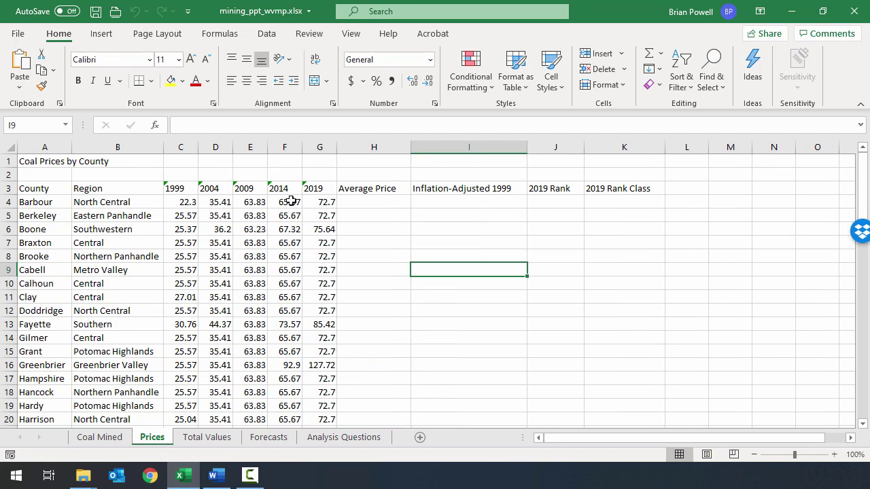
pyautogui.click(194, 438)
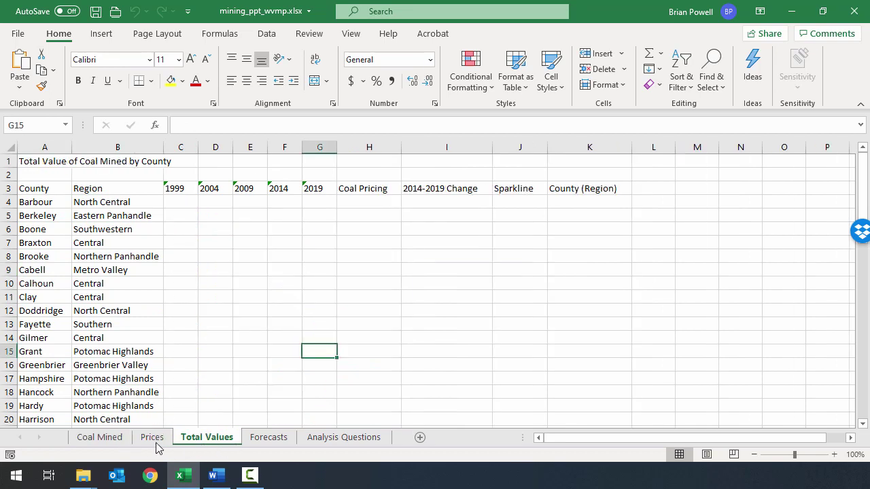
pyautogui.click(116, 441)
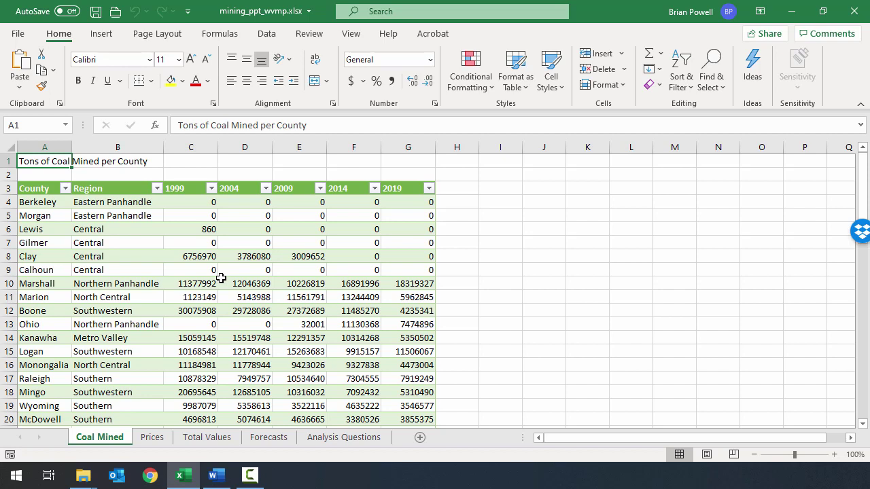
# Examine the county, region and yearly tonnage cells of the Coal Mined table and its table design options.
pyautogui.press('Right')
pyautogui.press('Right')
pyautogui.press('Right')
pyautogui.press('Down')
pyautogui.press('Down')
pyautogui.press('Down')
pyautogui.press('Down')
pyautogui.press('Down')
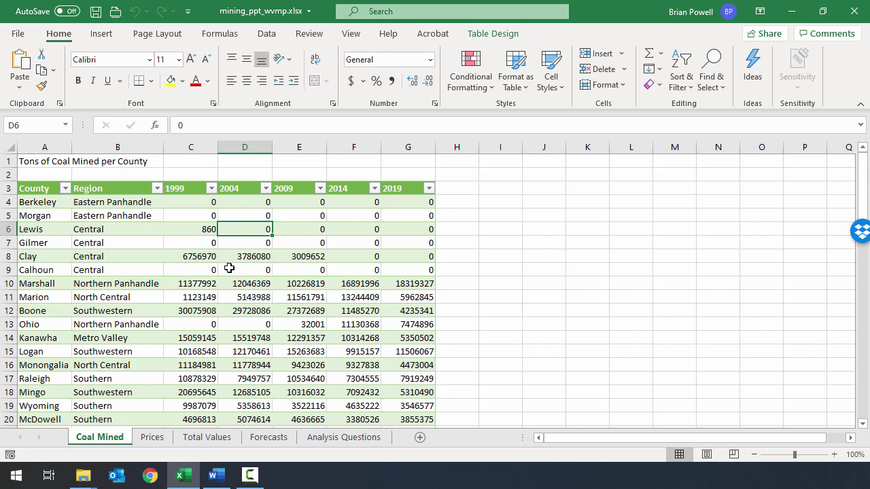
pyautogui.click(328, 282)
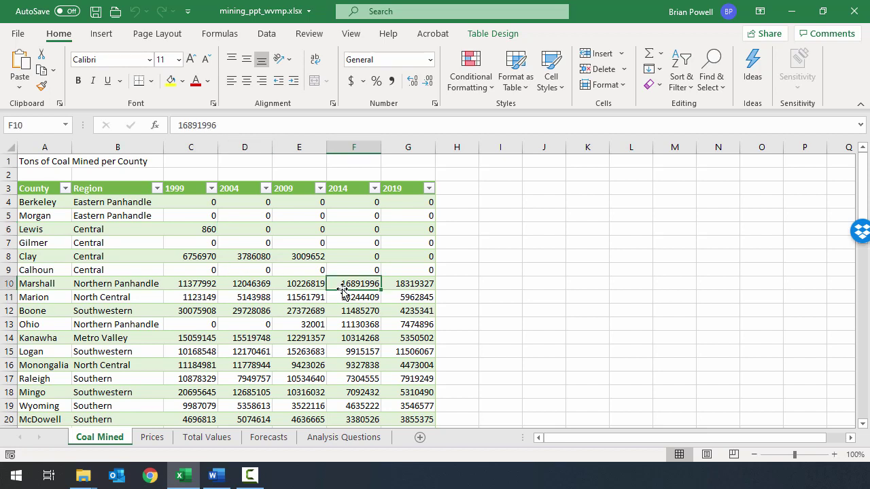
pyautogui.click(294, 272)
pyautogui.click(254, 246)
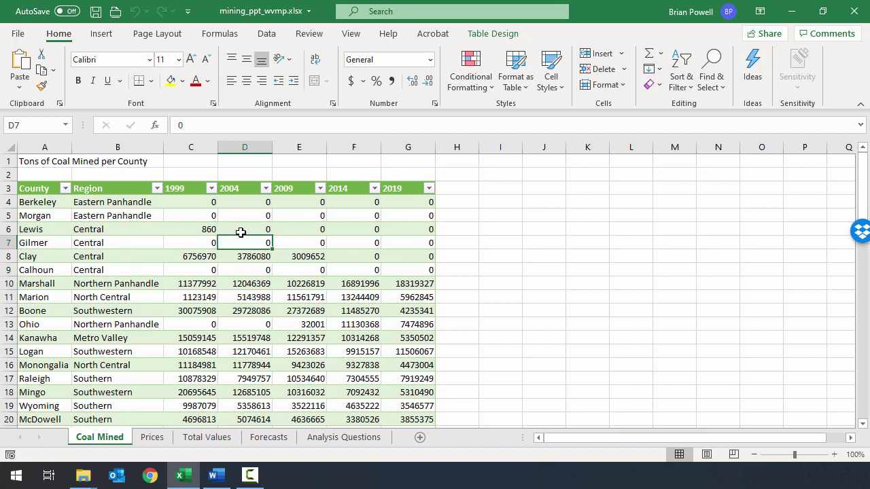
pyautogui.click(491, 34)
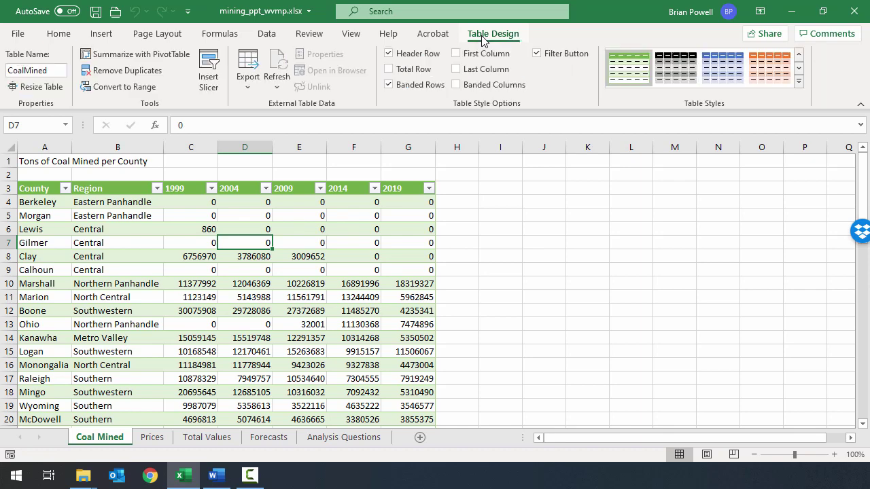
pyautogui.click(502, 239)
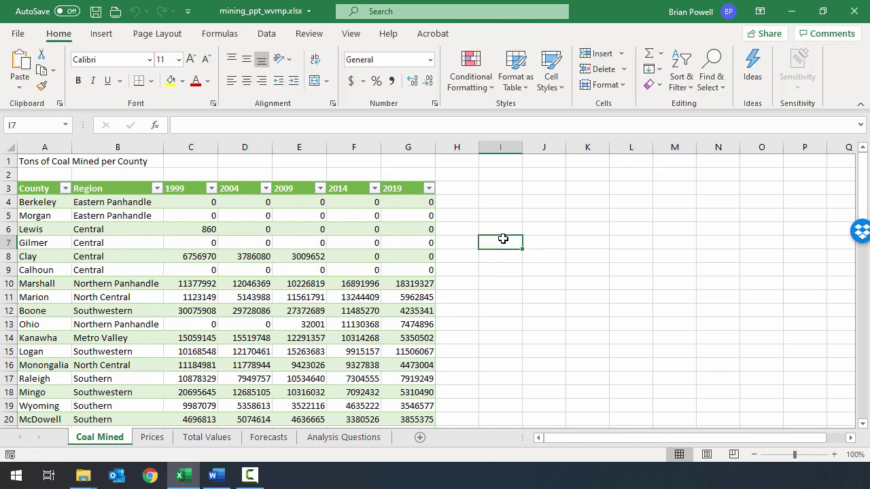
pyautogui.click(160, 286)
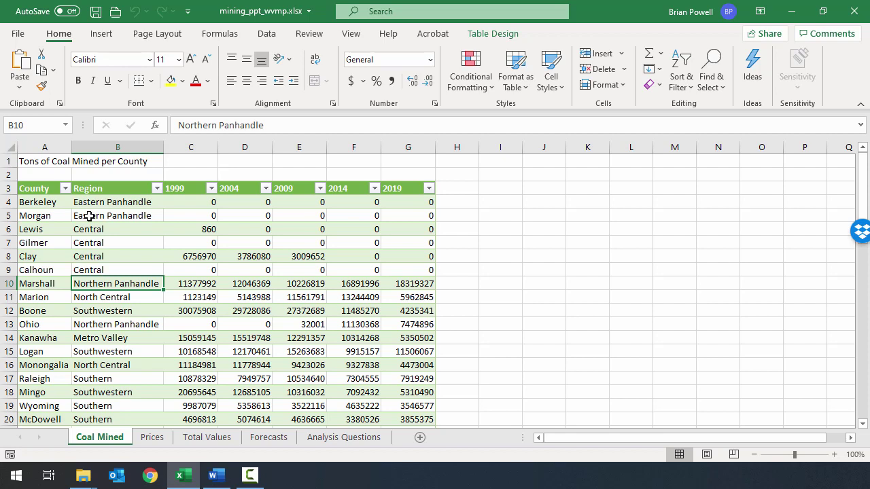
pyautogui.click(261, 272)
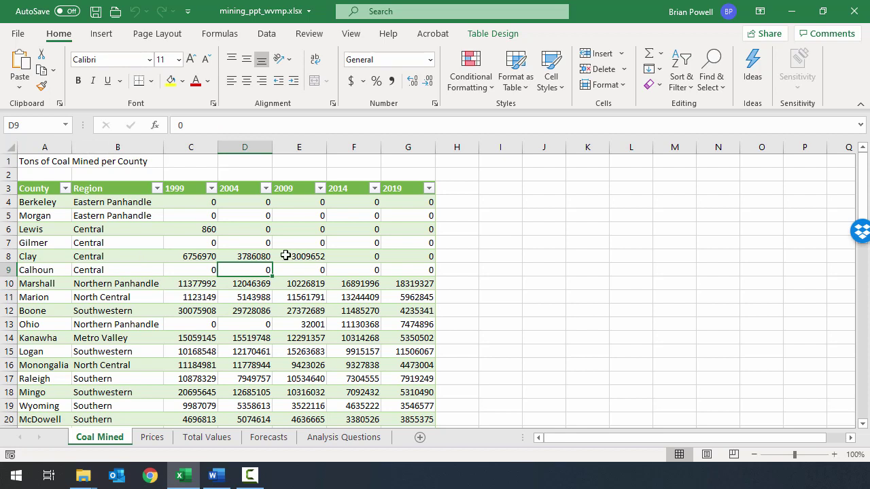
pyautogui.click(286, 248)
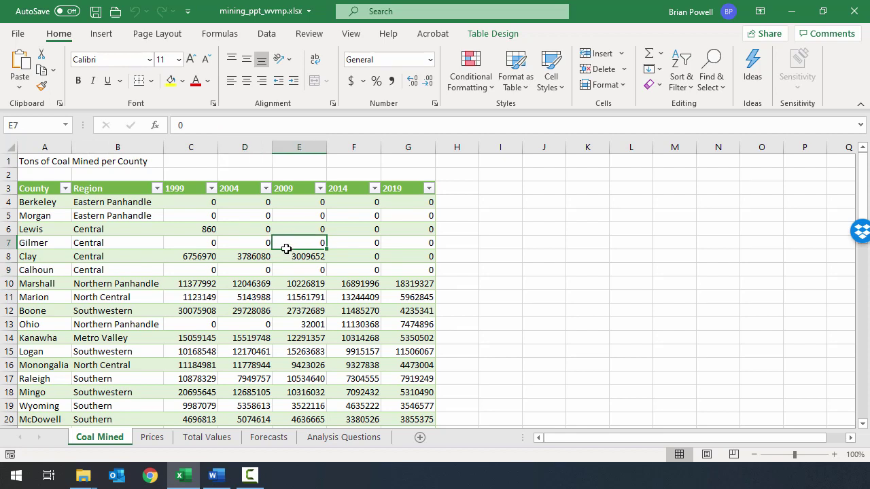
pyautogui.click(202, 235)
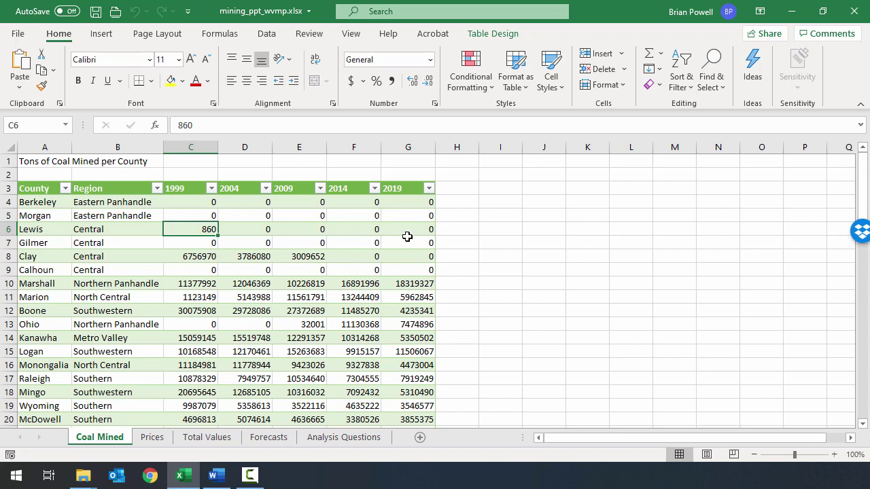
pyautogui.click(410, 231)
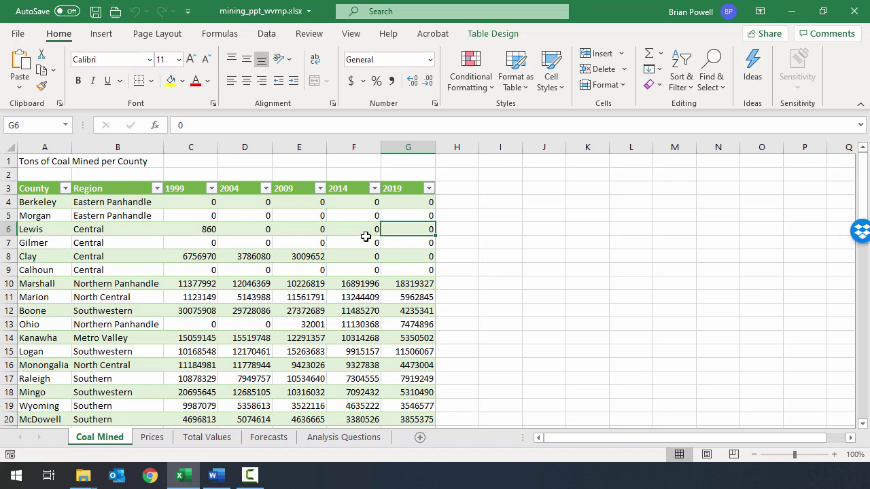
# Apply the Blue, Table Style Medium 16 format to the table on the Coal Mined worksheet.
pyautogui.click(504, 36)
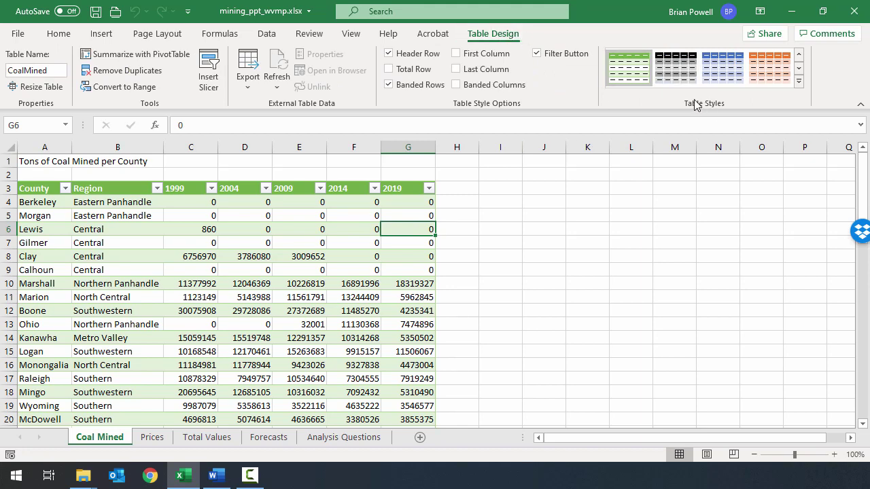
pyautogui.click(798, 81)
pyautogui.click(714, 44)
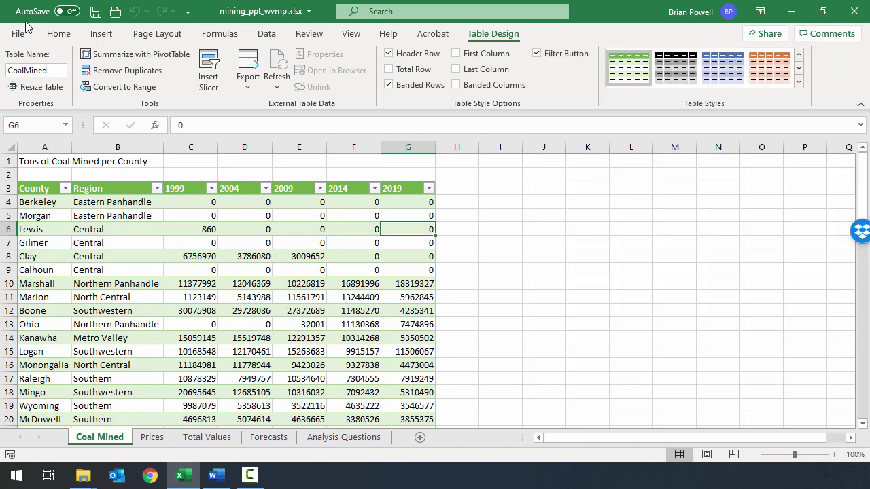
pyautogui.click(58, 34)
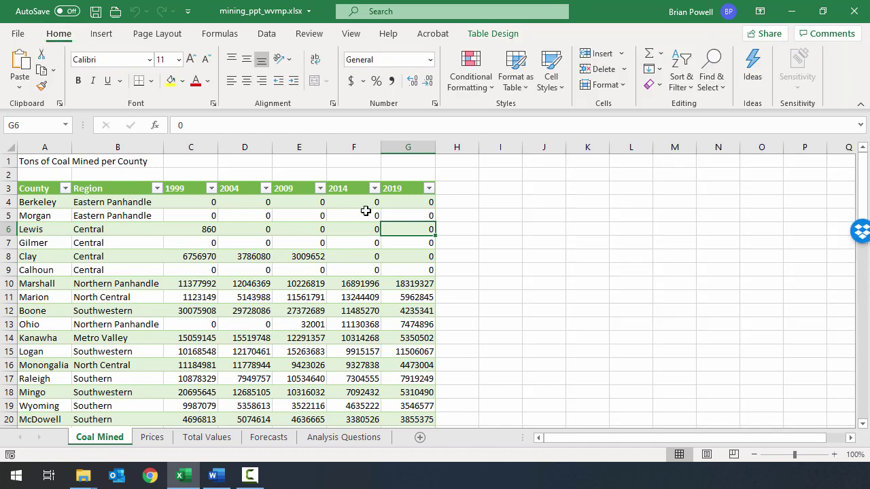
pyautogui.click(511, 88)
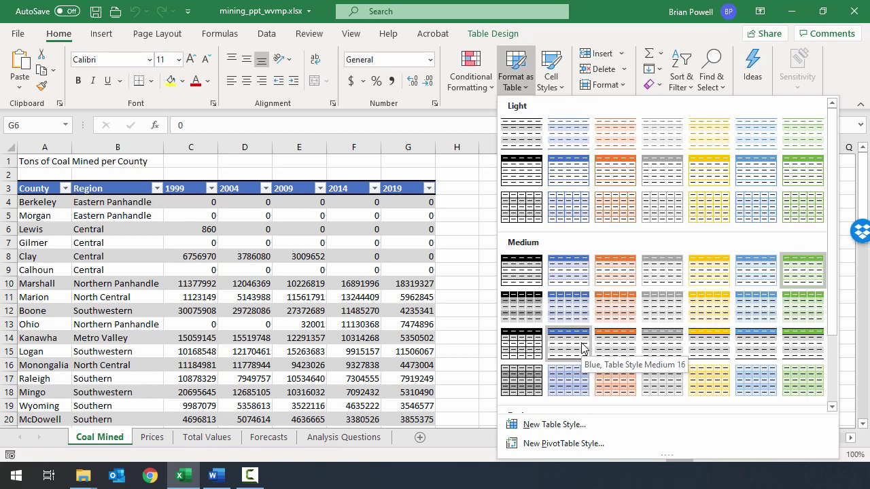
pyautogui.click(583, 348)
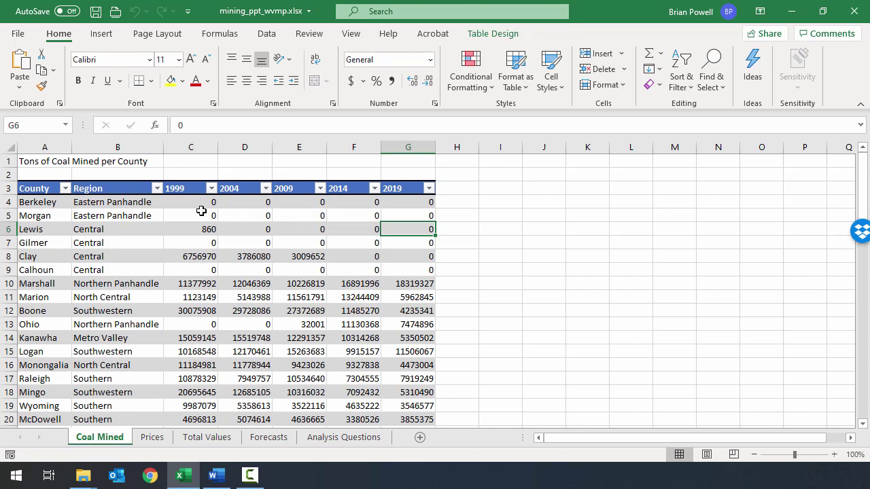
pyautogui.click(153, 227)
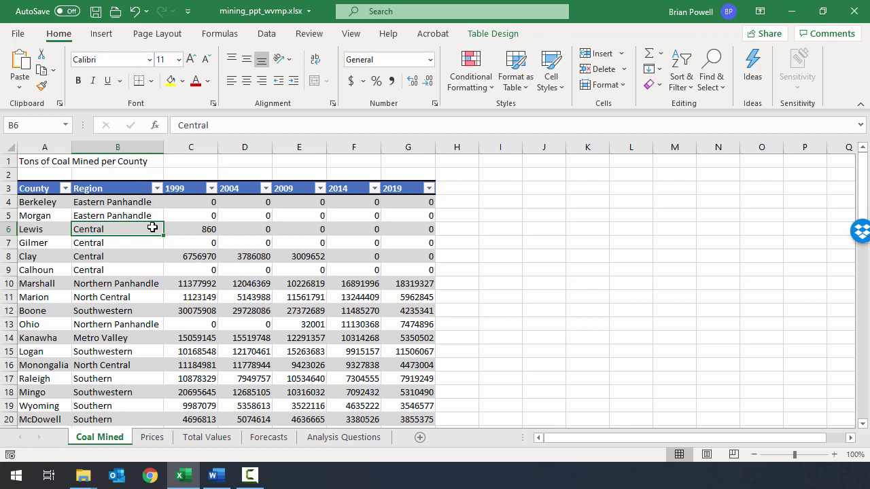
# Enter 123 in cell G1 and 456 in cell I4, outside the coal table.
pyautogui.click(408, 164)
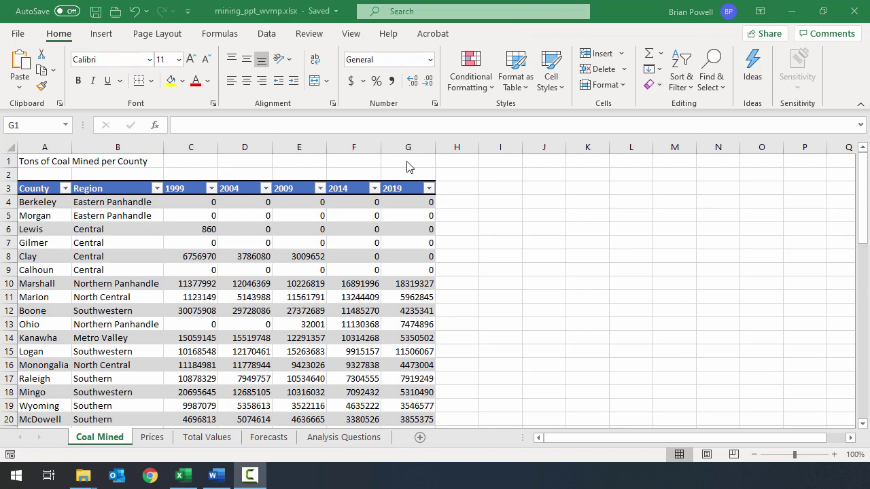
pyautogui.click(408, 164)
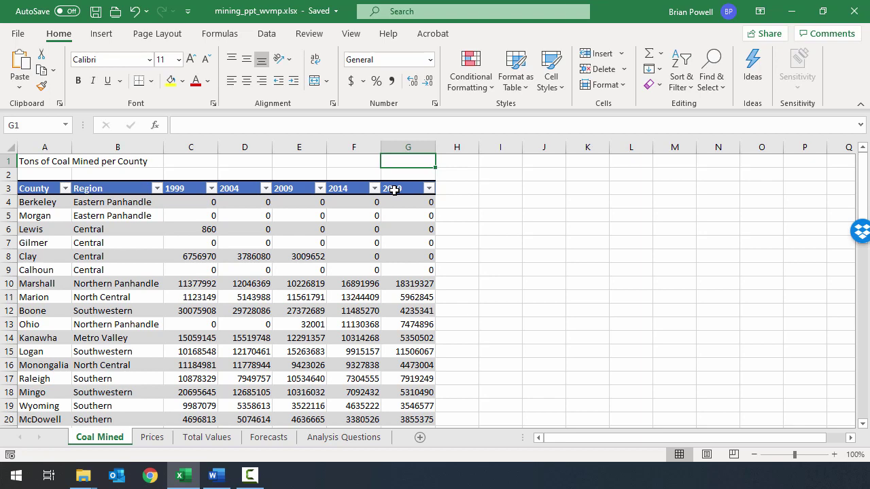
pyautogui.write('123')
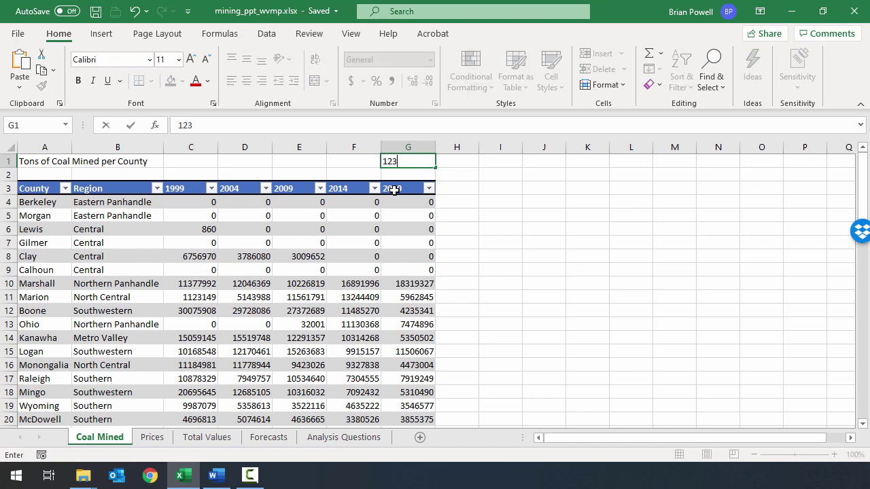
pyautogui.press('Return')
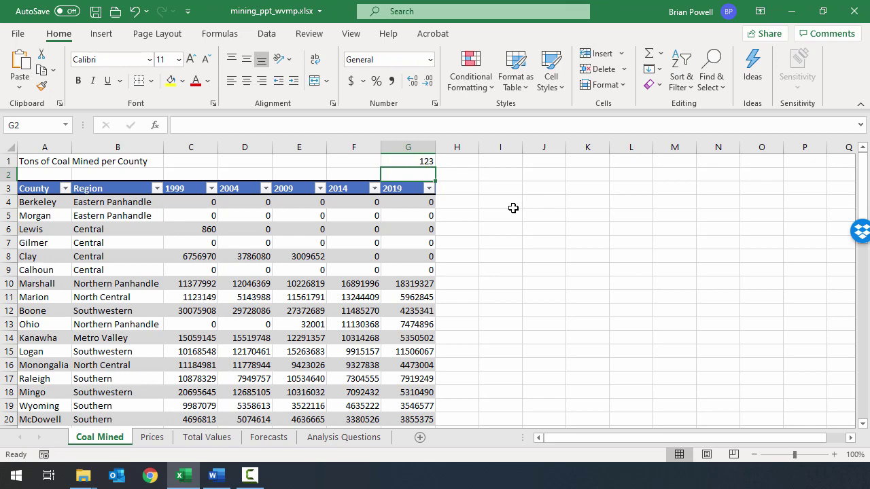
pyautogui.click(508, 209)
pyautogui.write('456')
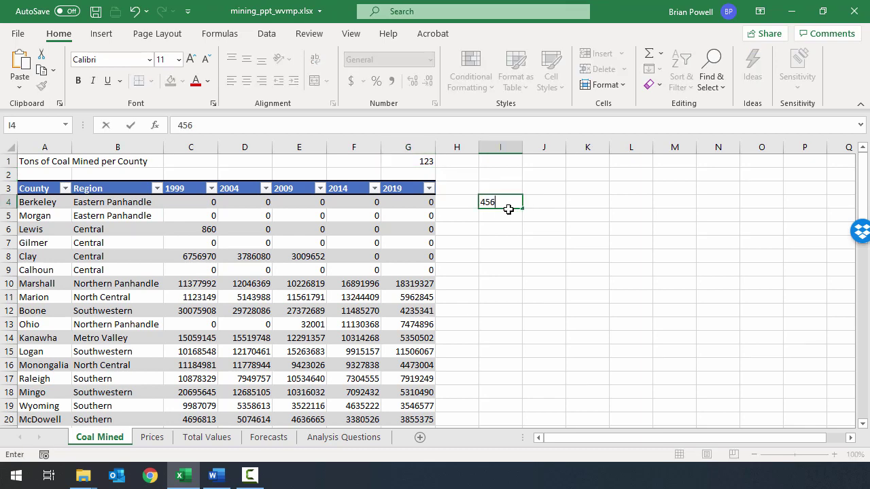
pyautogui.press('Return')
# Insert a new sheet column before the 2019 column, using cell G1 as the insertion point.
pyautogui.click(412, 164)
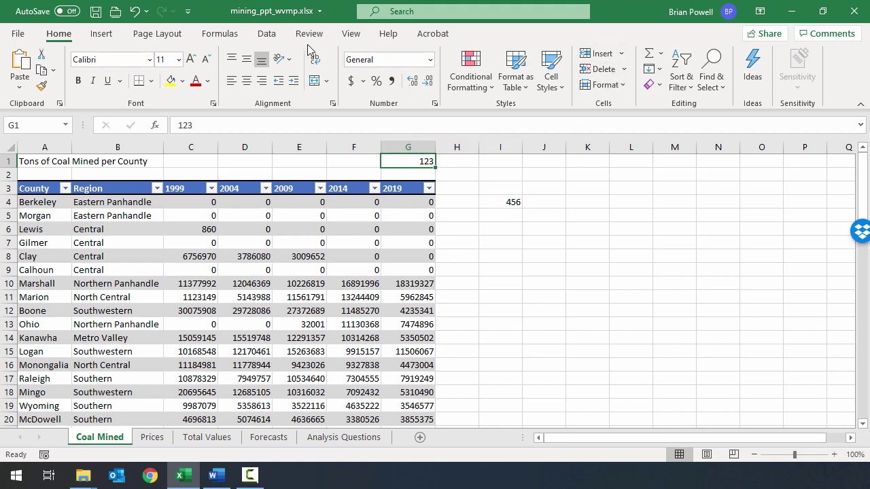
pyautogui.click(605, 56)
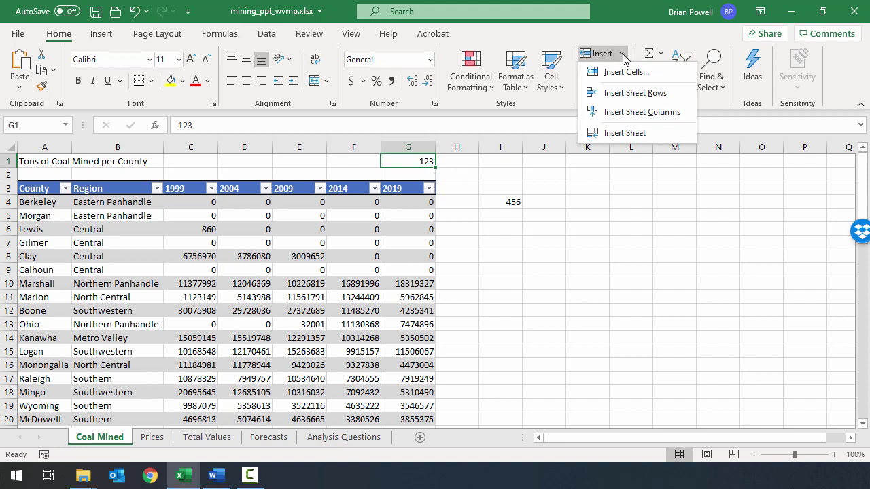
pyautogui.click(635, 114)
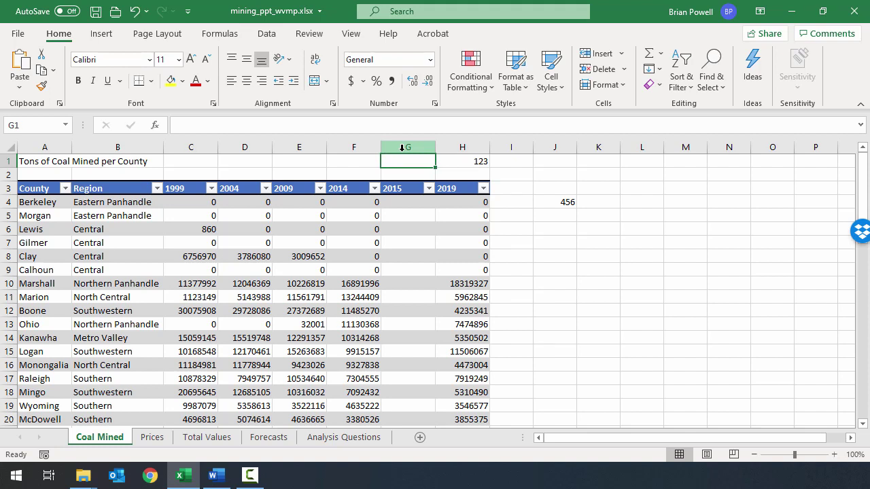
# Examine the inserted column's header and cells, and check the table from its header row down to its last row.
pyautogui.click(391, 193)
pyautogui.click(409, 207)
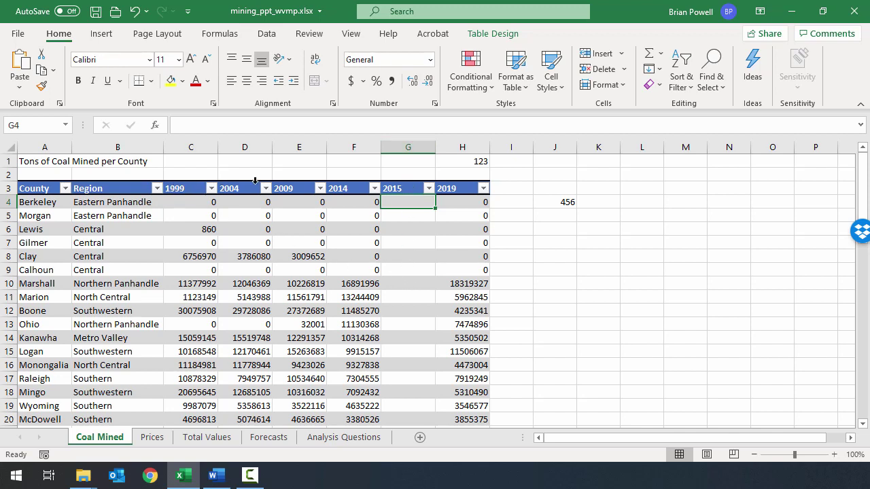
pyautogui.click(412, 188)
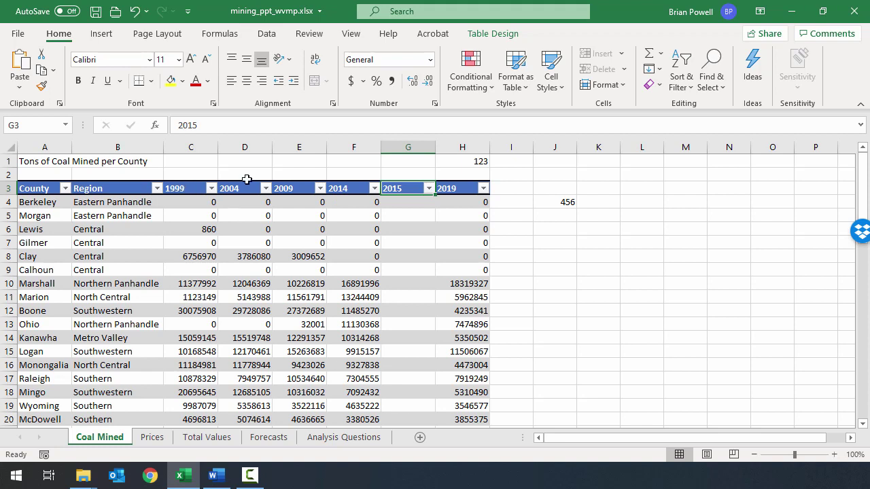
pyautogui.click(346, 189)
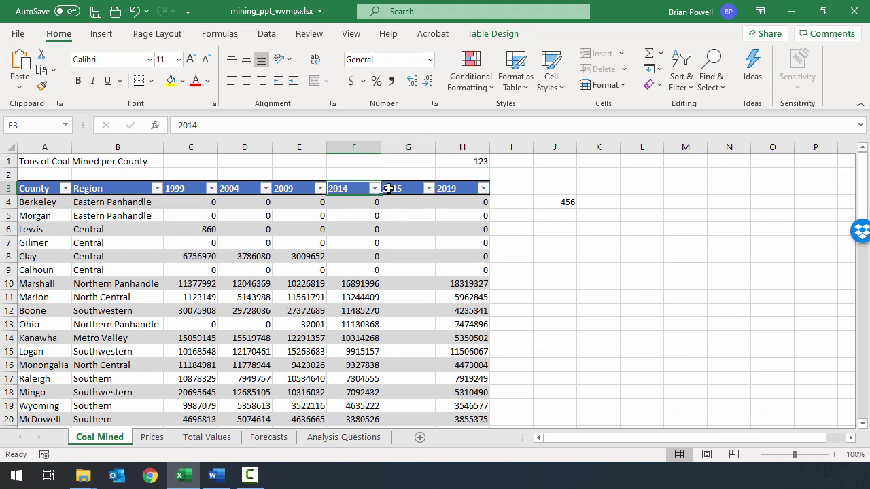
pyautogui.click(387, 190)
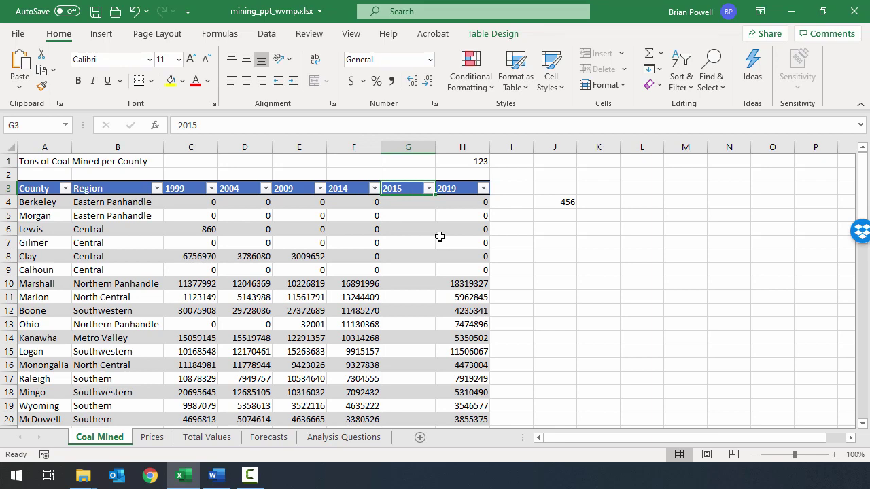
pyautogui.scroll(-7, 440, 236)
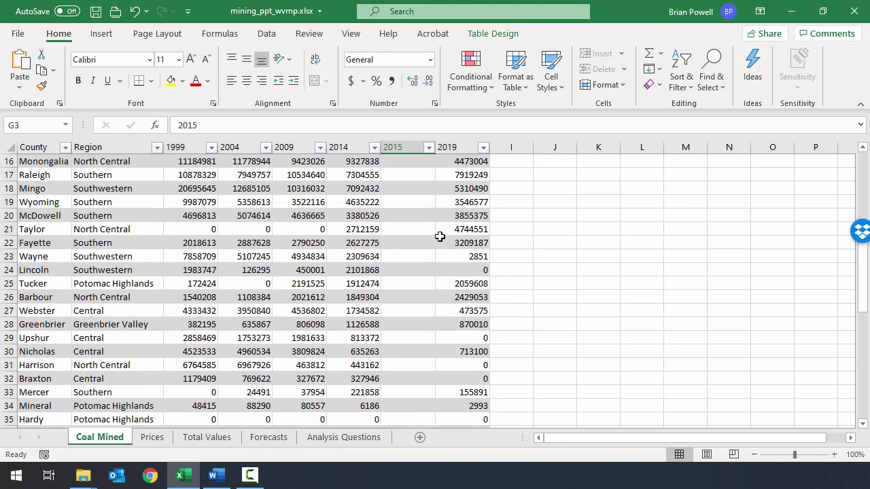
pyautogui.scroll(7, 437, 241)
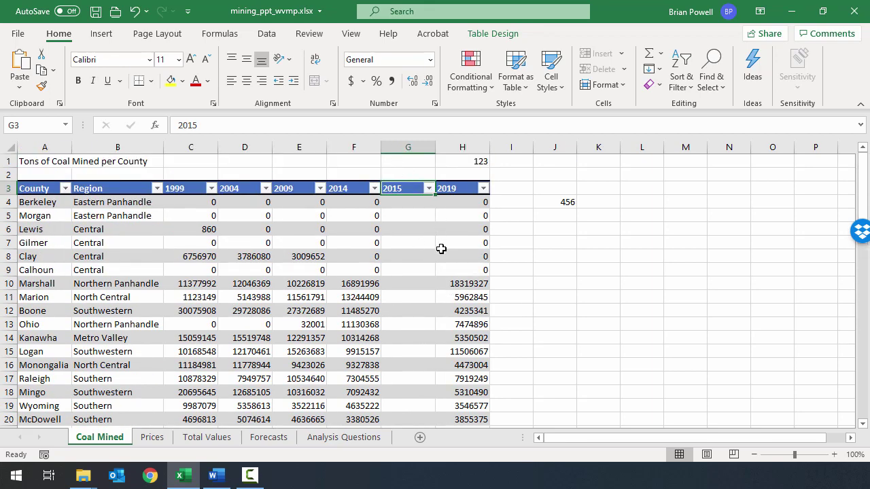
pyautogui.scroll(-15, 458, 204)
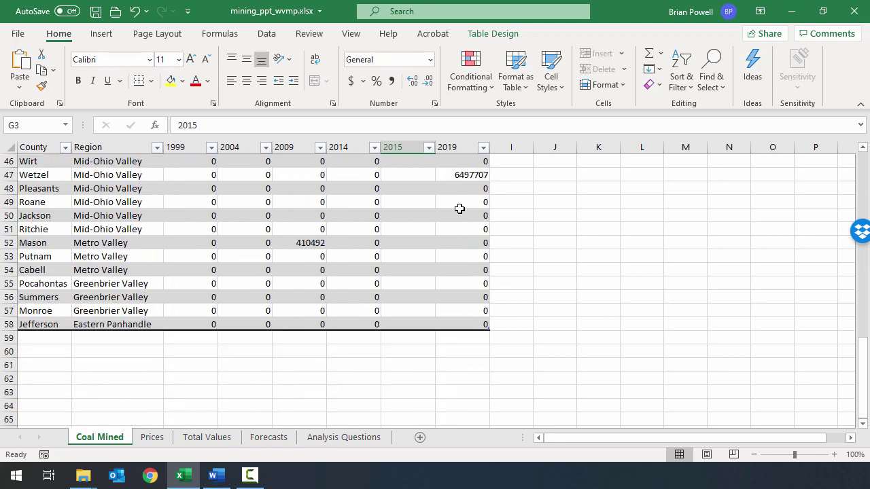
pyautogui.scroll(15, 459, 297)
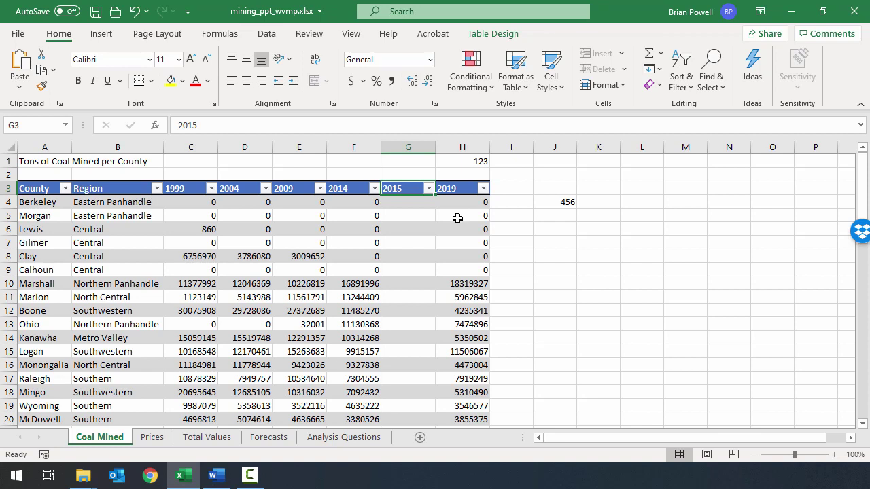
# Undo the sheet column insertion, and insert a table column to the left of 2019 from cell G4.
pyautogui.hotkey('ctrl', 'z')
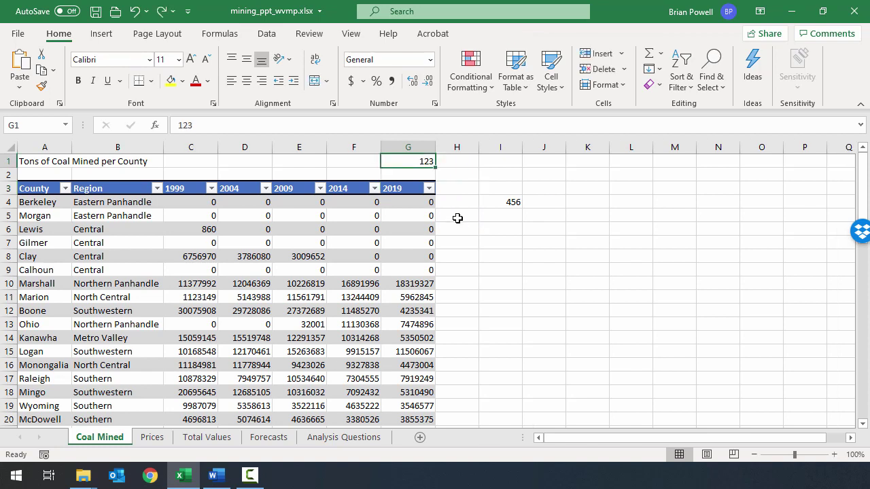
pyautogui.click(403, 186)
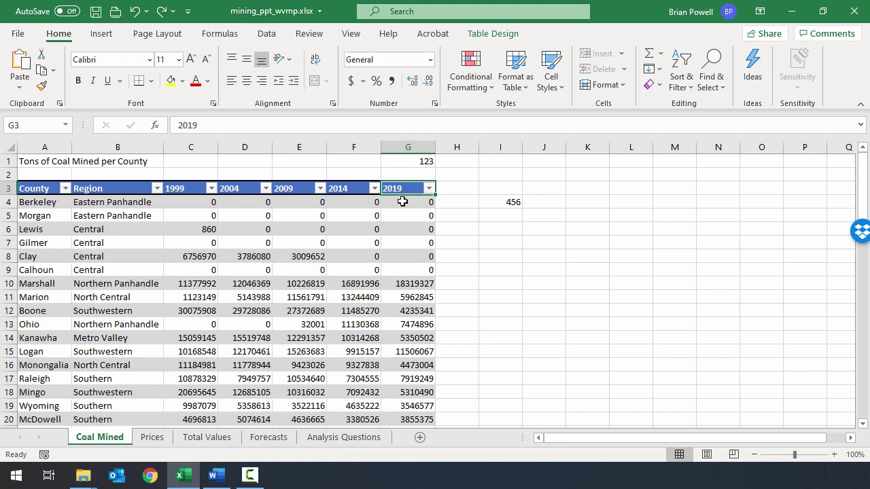
pyautogui.click(403, 202)
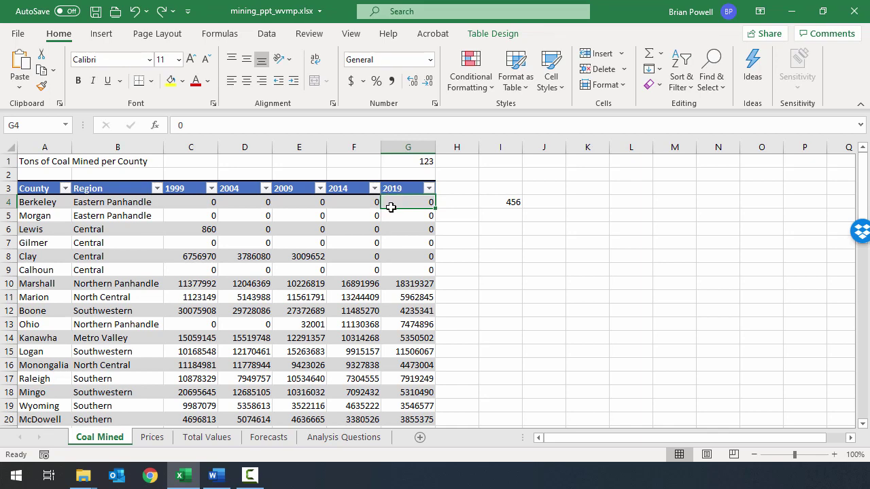
pyautogui.click(623, 54)
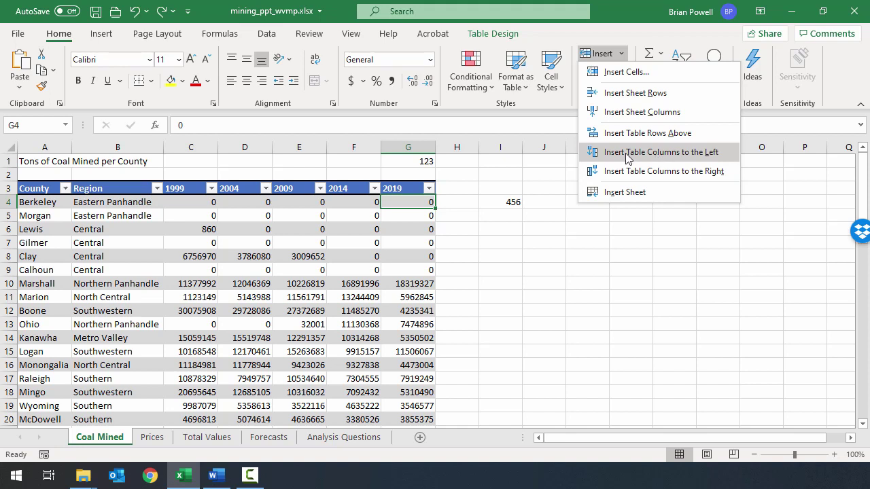
pyautogui.click(690, 157)
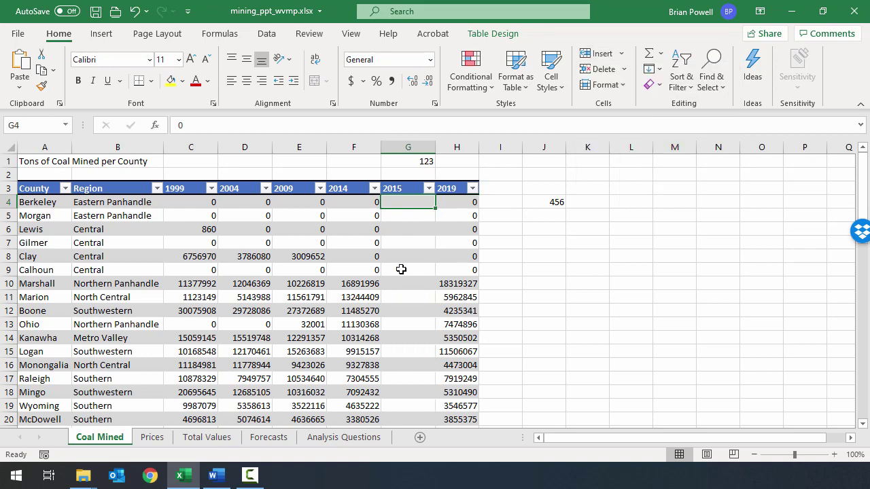
# Examine the inserted table column down the table and check the cells outside it, including G1.
pyautogui.scroll(-4, 421, 308)
pyautogui.scroll(4, 421, 308)
pyautogui.scroll(-5, 412, 193)
pyautogui.scroll(5, 425, 258)
pyautogui.click(456, 202)
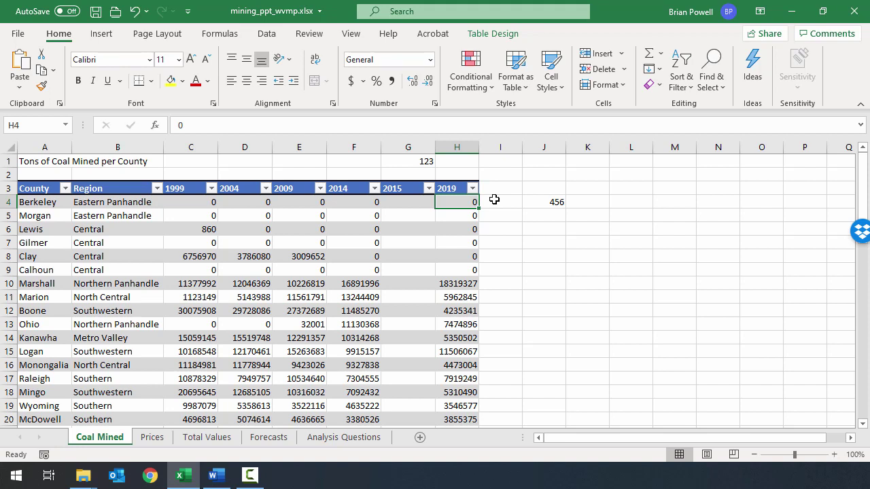
pyautogui.click(421, 162)
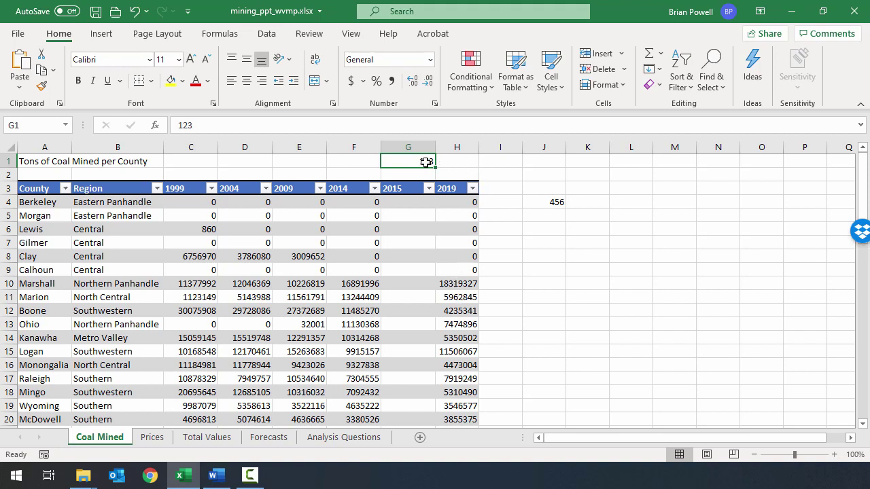
pyautogui.scroll(-13, 419, 312)
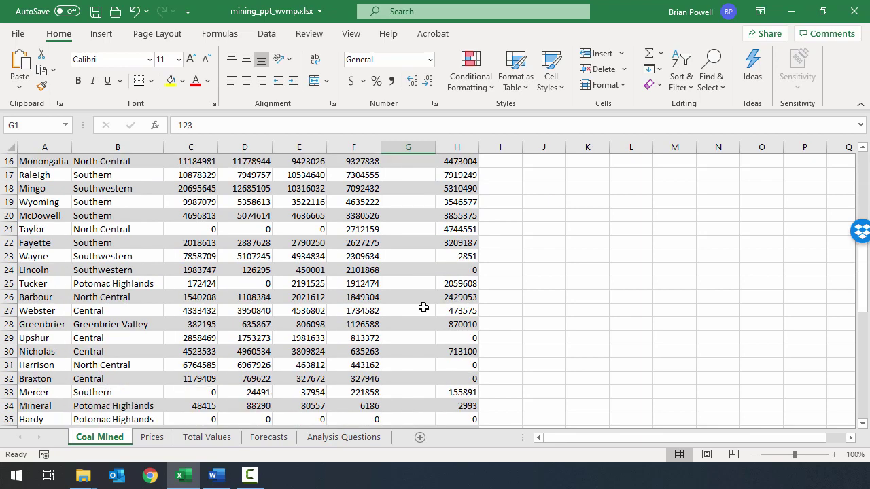
pyautogui.scroll(13, 409, 355)
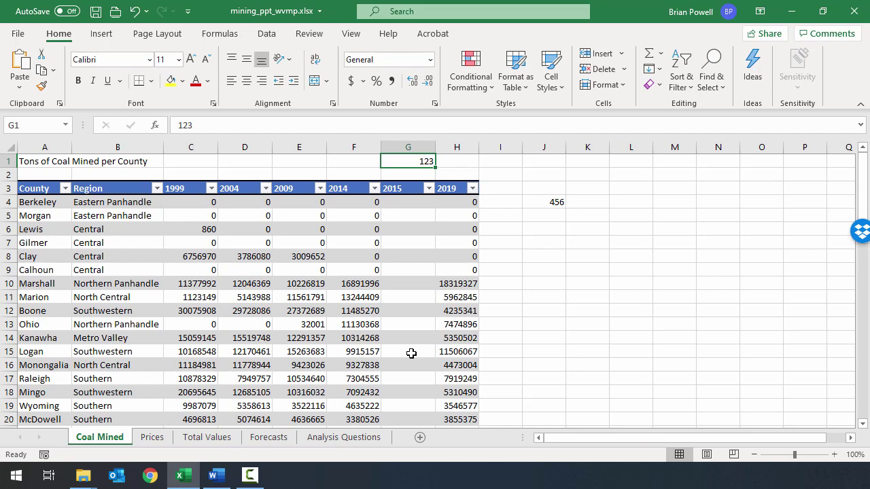
# Delete the empty column between 2014 and 2019 from the coal table.
pyautogui.click(407, 257)
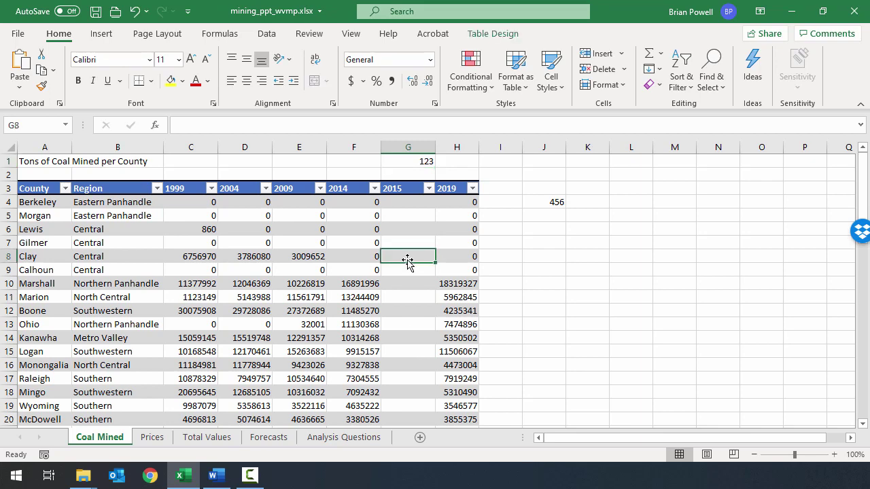
pyautogui.click(621, 55)
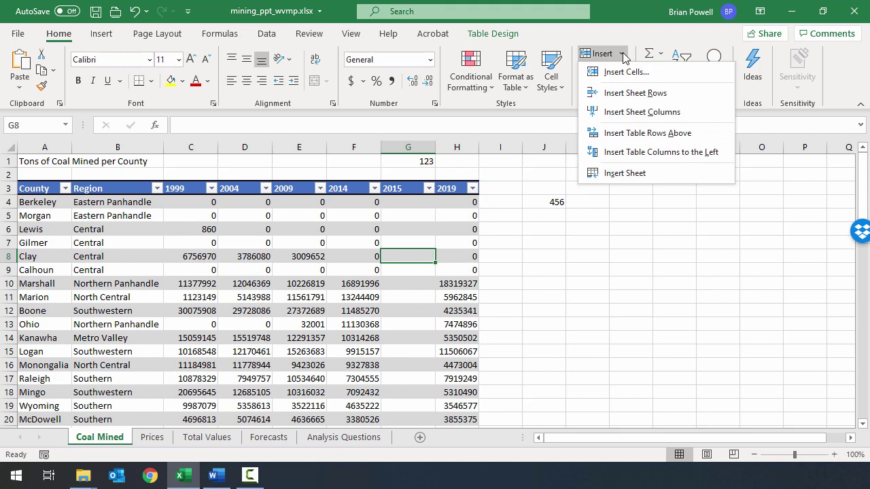
pyautogui.click(633, 5)
pyautogui.click(424, 214)
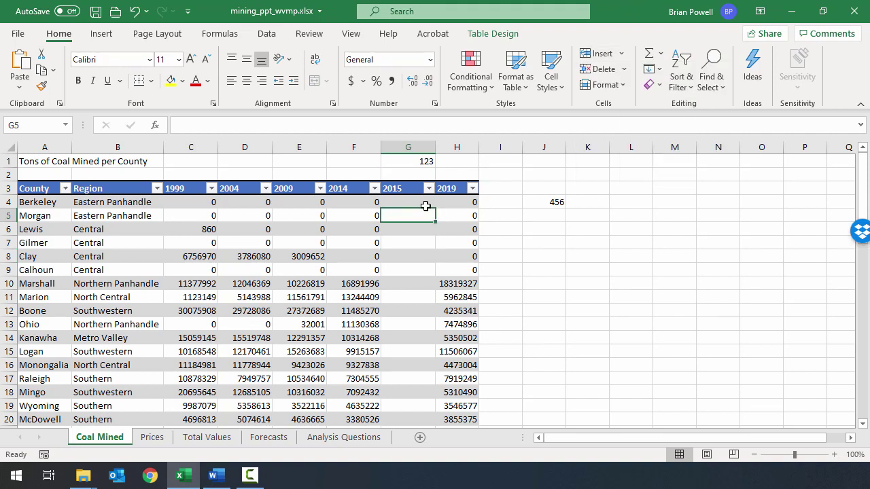
pyautogui.click(425, 206)
pyautogui.hotkey('ctrl', 'space')
pyautogui.hotkey('ctrl', '-')
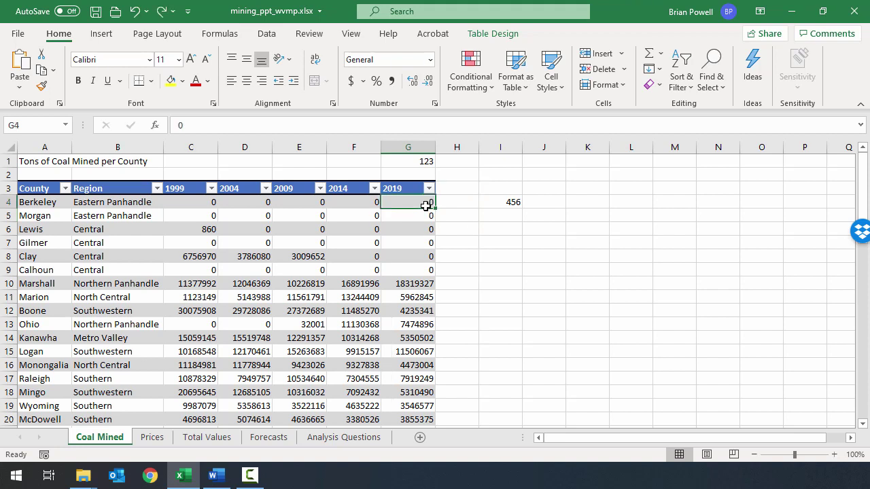
# Clear the values in cells I4 and G1 outside the table, and save the workbook.
pyautogui.click(508, 203)
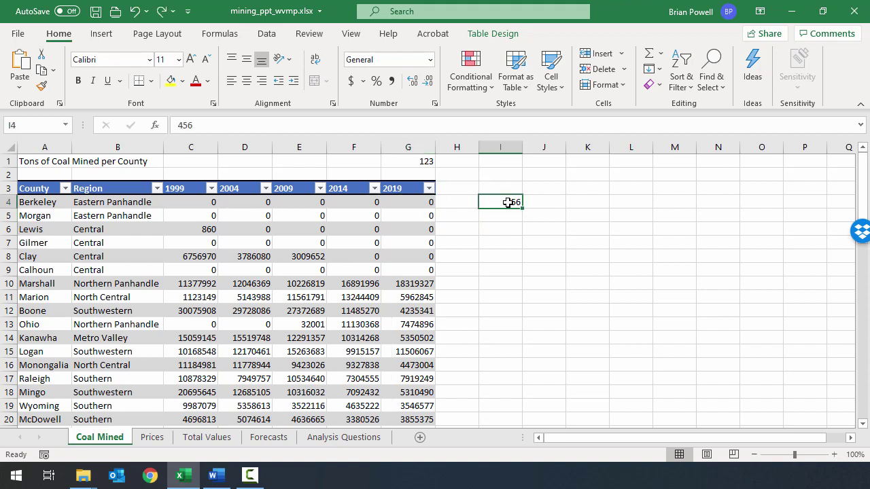
pyautogui.press('Delete')
pyautogui.click(420, 162)
pyautogui.press('Delete')
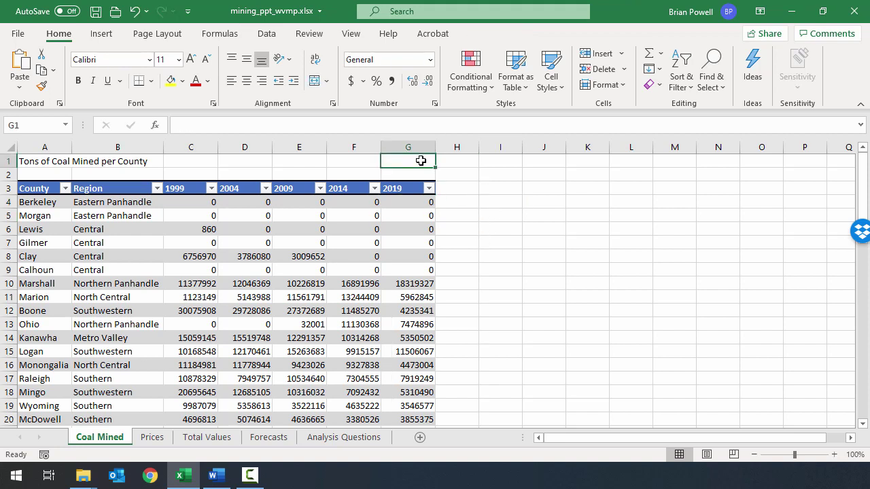
pyautogui.hotkey('ctrl', 's')
# Insert a table column to the right of the 2019 column.
pyautogui.click(415, 189)
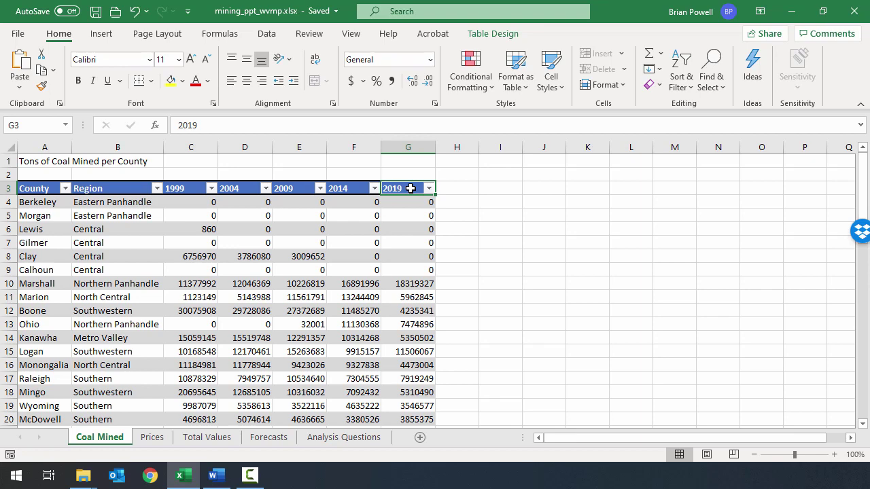
pyautogui.moveTo(411, 190)
pyautogui.mouseDown()
pyautogui.moveTo(412, 206)
pyautogui.moveTo(412, 188)
pyautogui.mouseUp()
pyautogui.rightClick(411, 189)
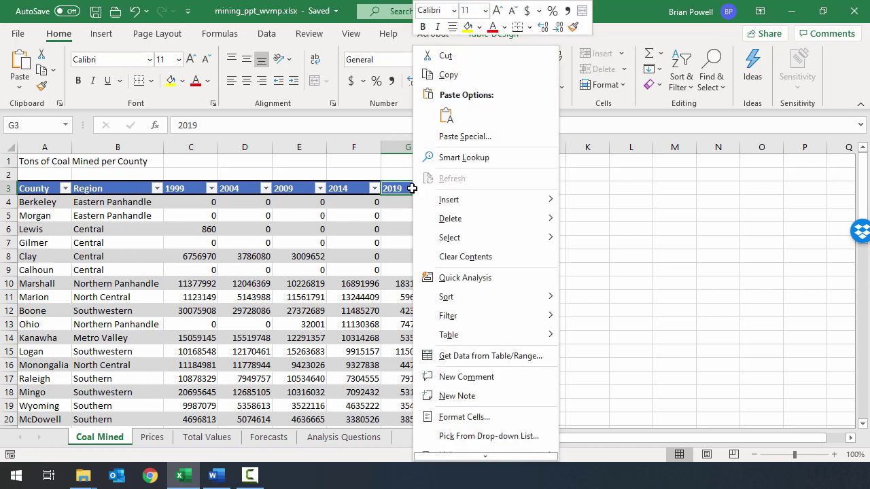
pyautogui.press('Escape')
pyautogui.click(621, 58)
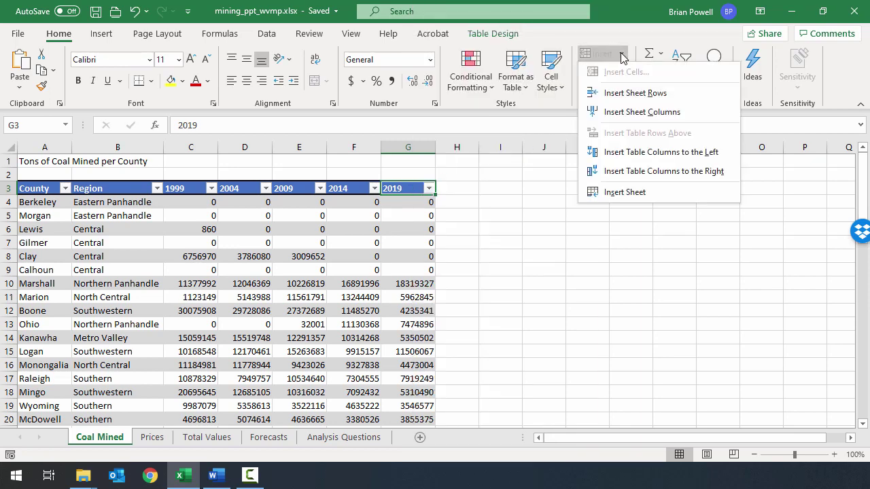
pyautogui.click(401, 188)
pyautogui.rightClick(401, 187)
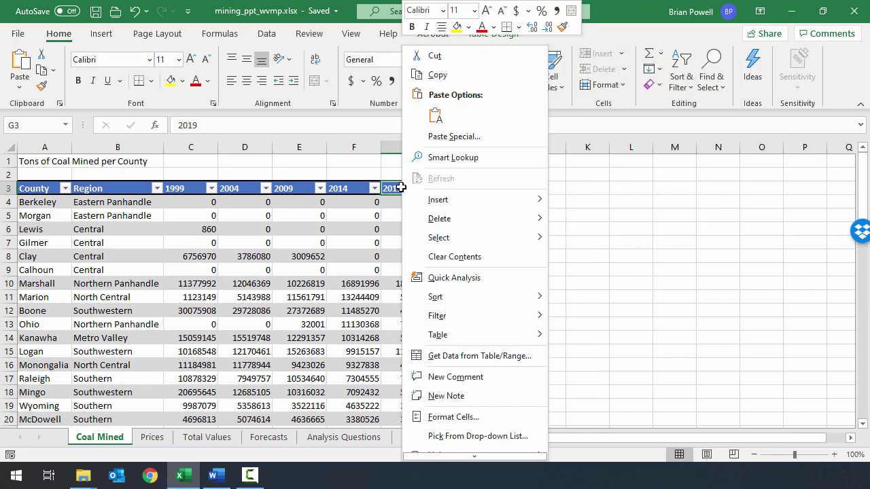
pyautogui.moveTo(476, 200)
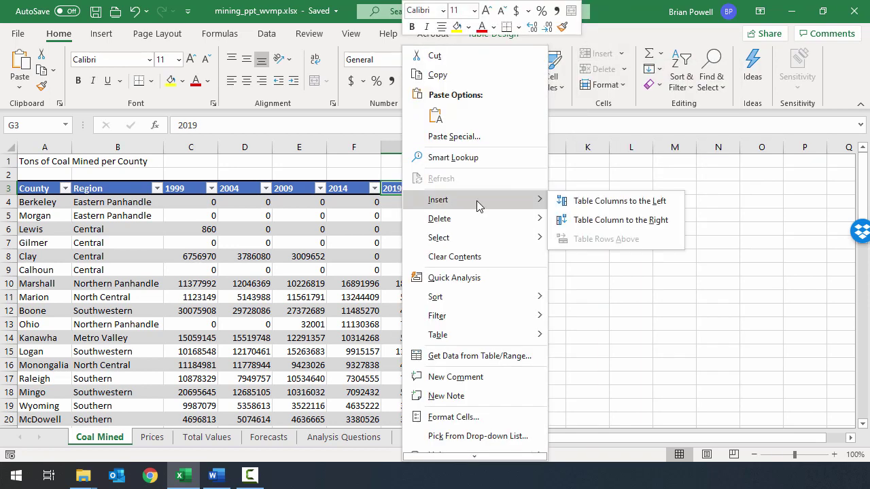
pyautogui.click(611, 229)
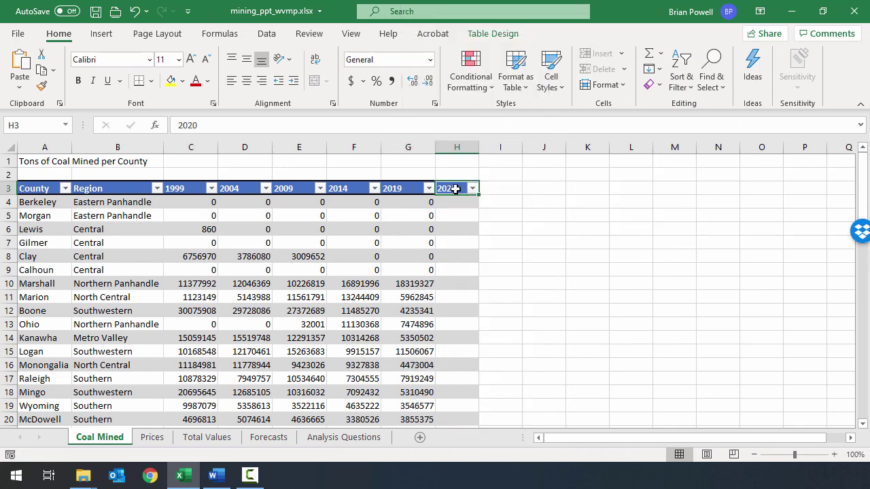
# Insert two more table columns, one after another, to the right of the 2020 column.
pyautogui.rightClick(456, 188)
pyautogui.moveTo(522, 202)
pyautogui.click(673, 219)
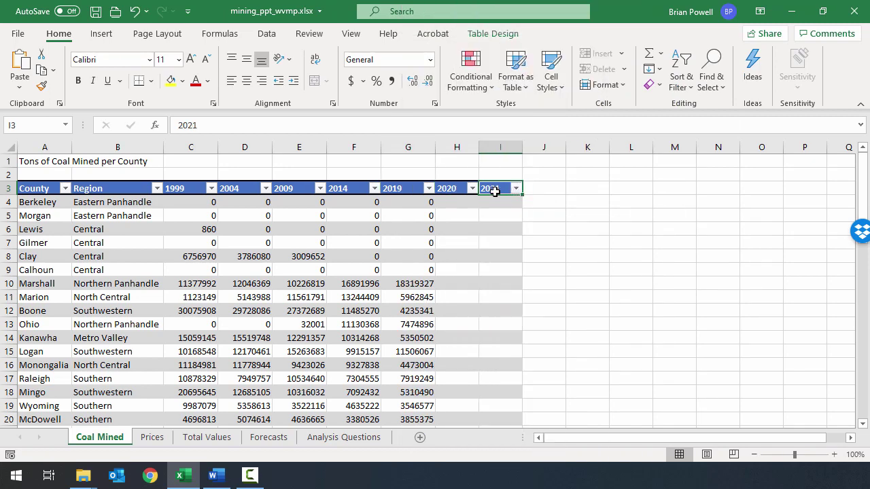
pyautogui.rightClick(490, 191)
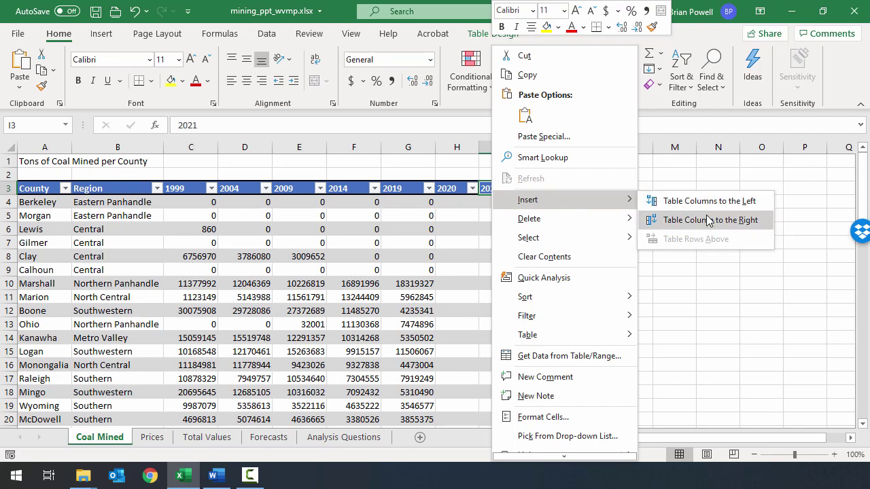
pyautogui.click(706, 220)
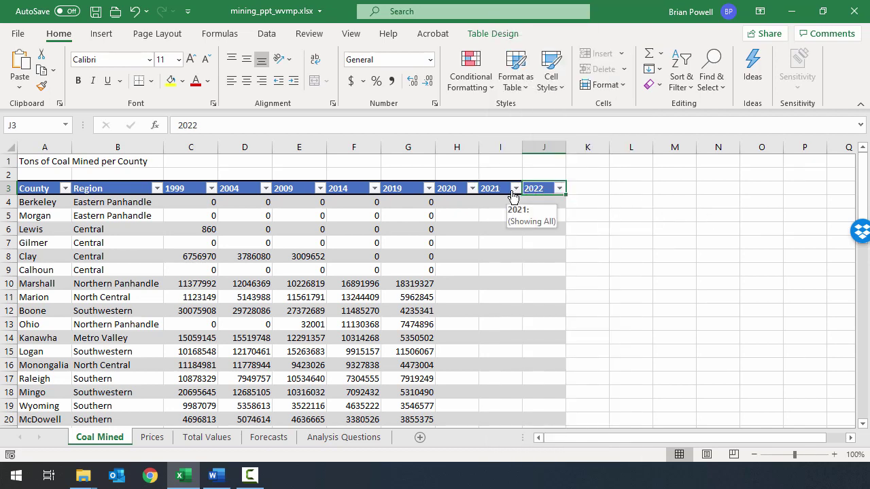
pyautogui.press('Scroll_Lock')
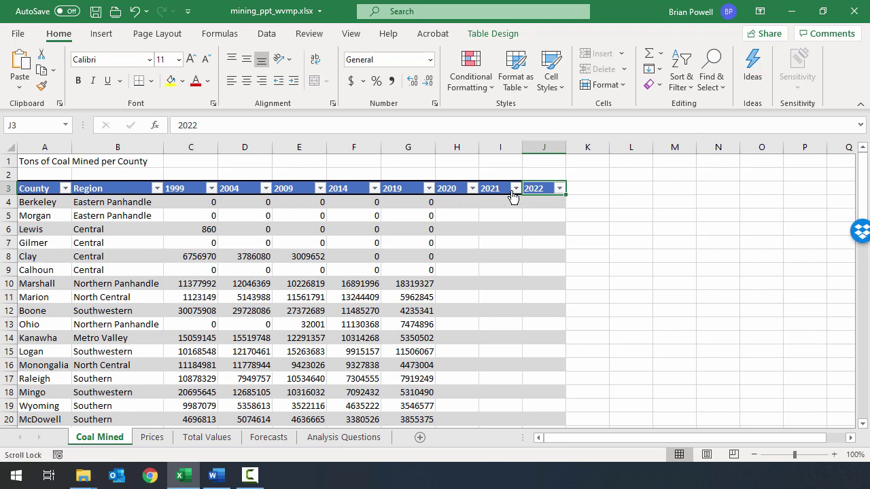
pyautogui.press('Scroll_Lock')
pyautogui.click(413, 216)
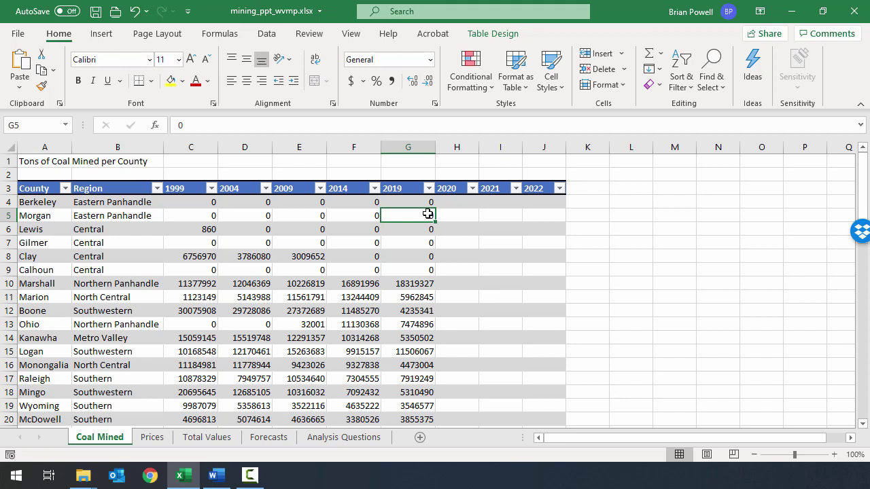
# Enable the First Column style option for the CoalMined table so the county names get special formatting.
pyautogui.click(468, 232)
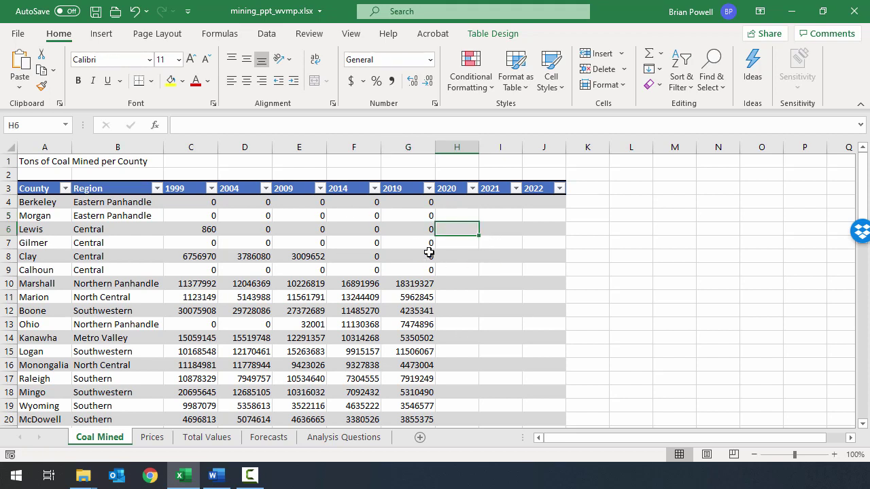
pyautogui.click(494, 35)
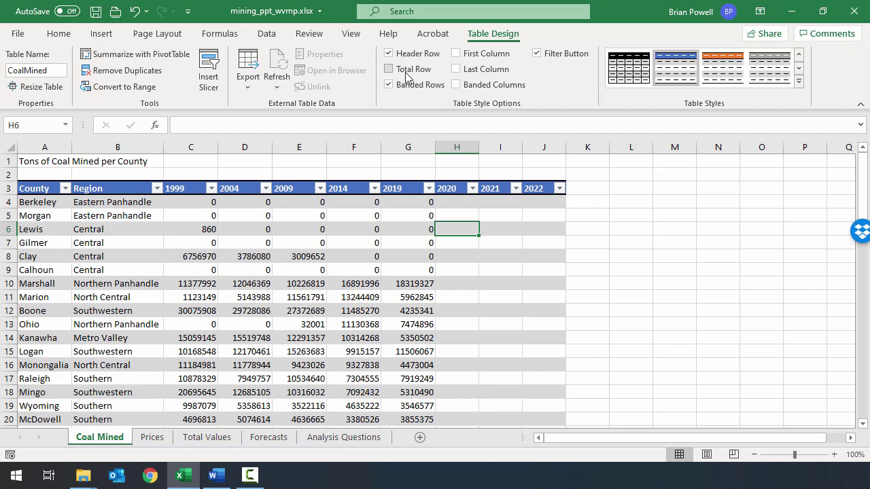
pyautogui.click(457, 56)
pyautogui.click(462, 57)
pyautogui.click(462, 57)
pyautogui.click(462, 57)
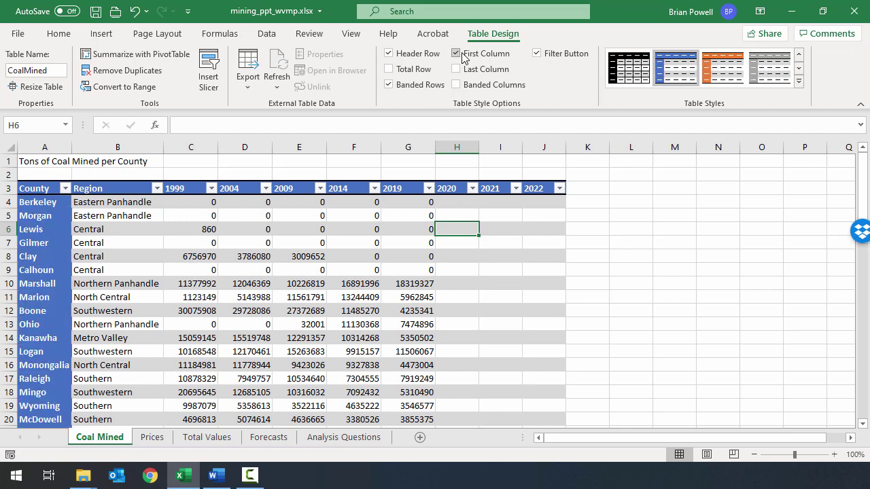
pyautogui.click(462, 57)
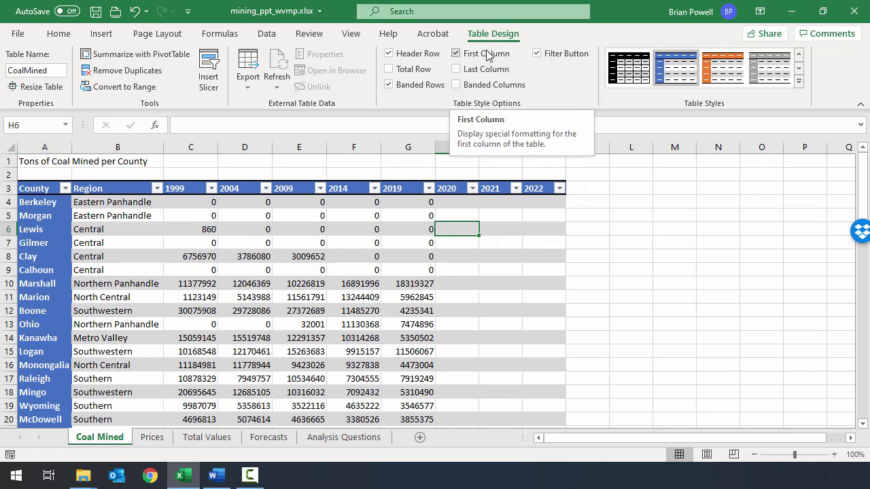
# Enable the Total Row option for the CoalMined table and check the table from its last rows back to the header.
pyautogui.click(400, 70)
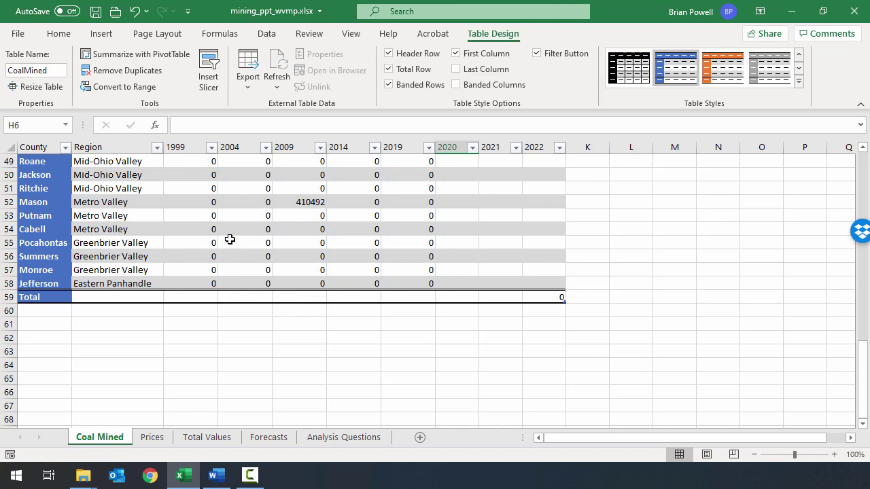
pyautogui.scroll(4, 207, 294)
pyautogui.scroll(-6, 207, 293)
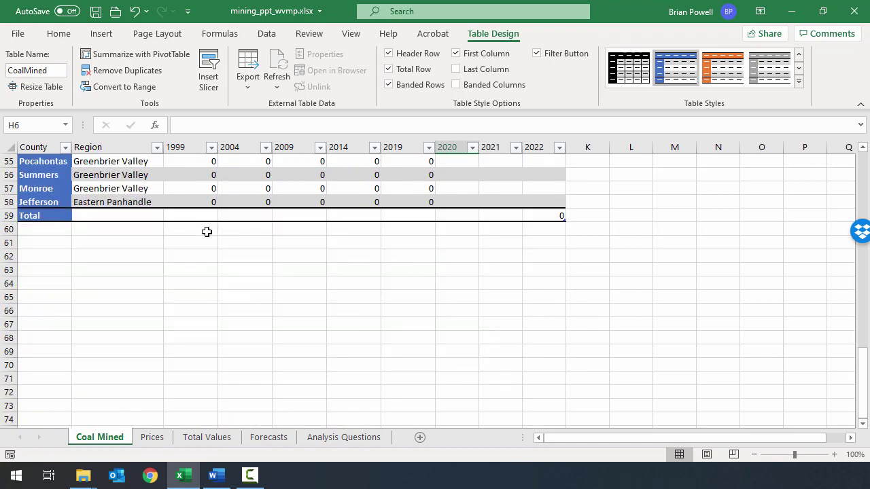
pyautogui.click(277, 202)
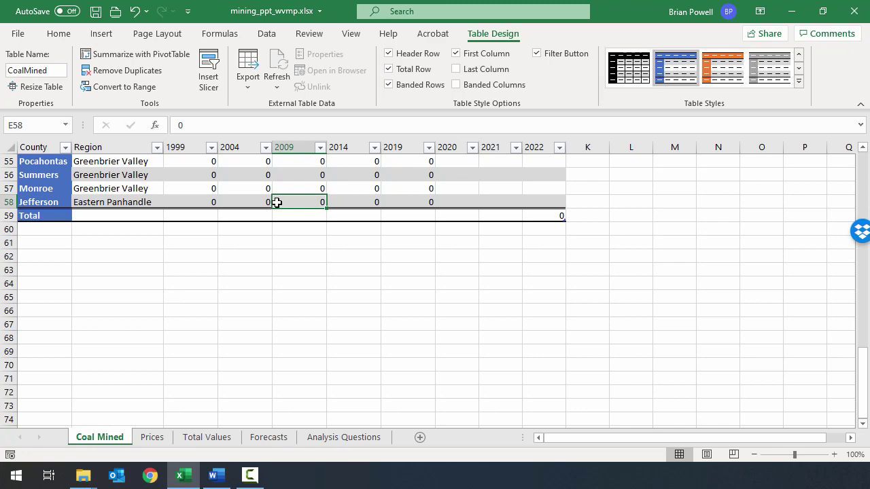
pyautogui.scroll(18, 276, 203)
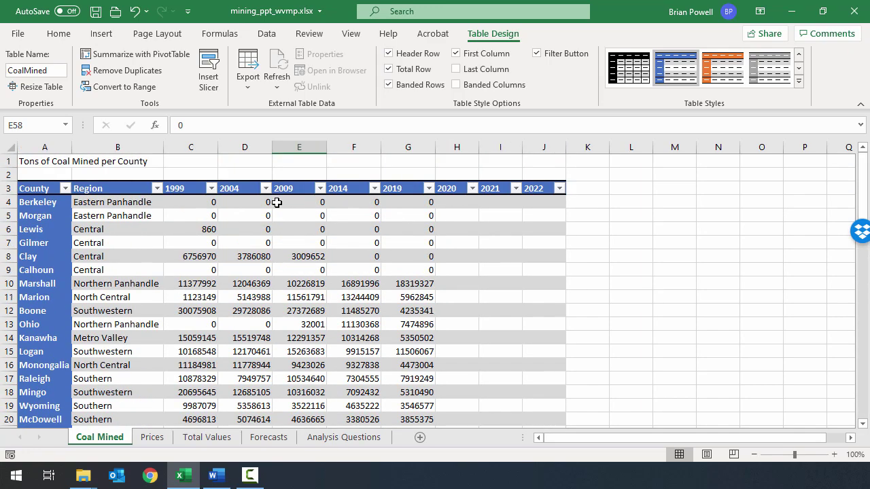
pyautogui.click(452, 190)
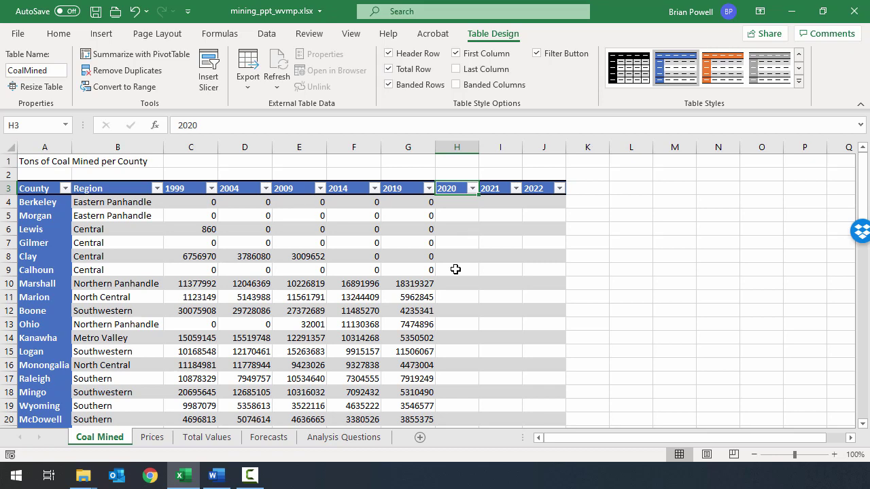
# Rename the three new empty table columns' headers to "Pctg of Total Mined", "2019 Top 10 Count" and "1999+ Top 10 County".
pyautogui.write('Pct')
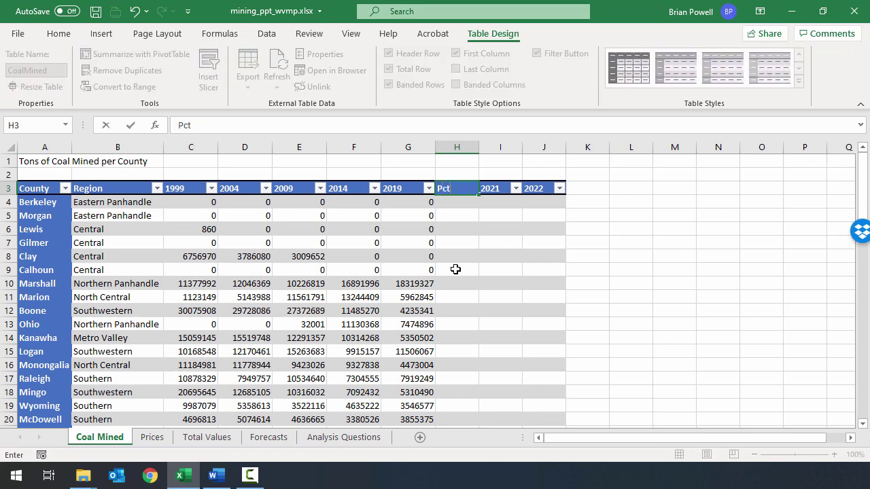
pyautogui.write('g of Total Mined')
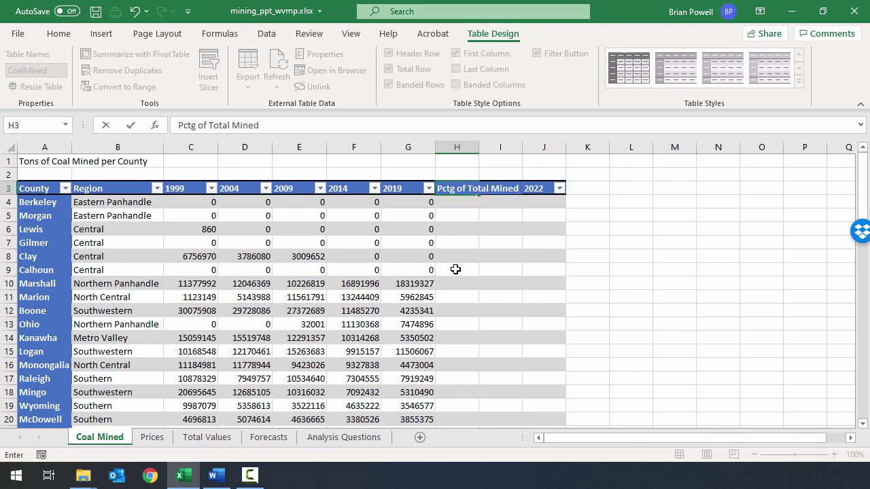
pyautogui.press('Tab')
pyautogui.write('2019')
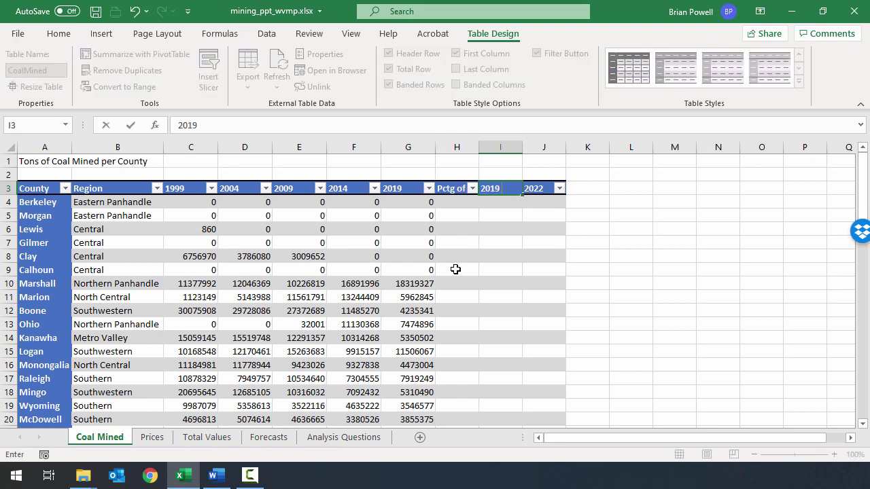
pyautogui.write(' Top 10 Count')
pyautogui.press('Tab')
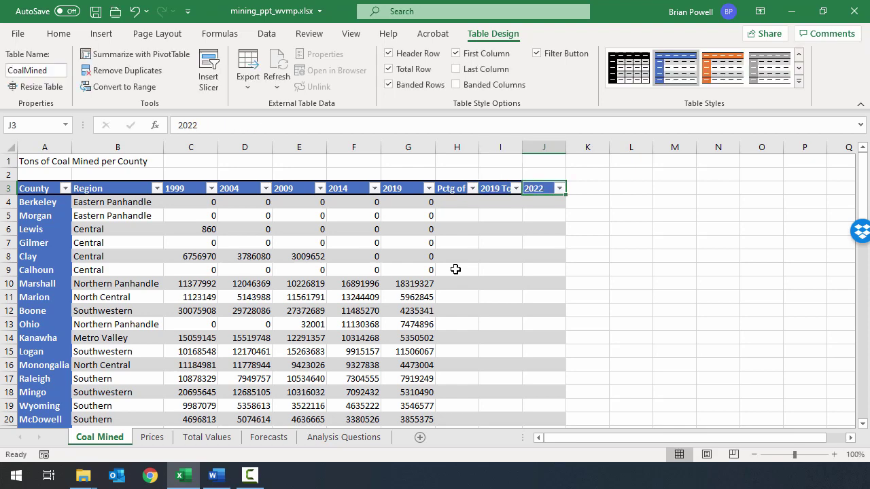
pyautogui.write('1999')
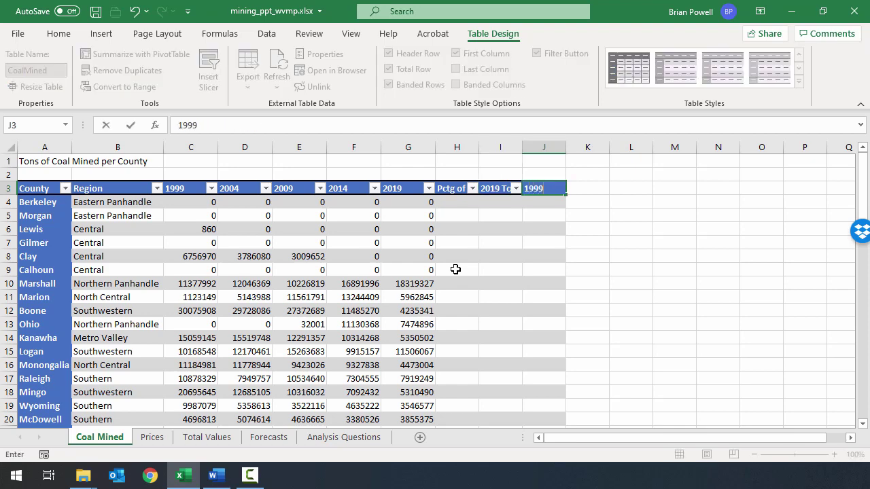
pyautogui.write('+ Top 10 County')
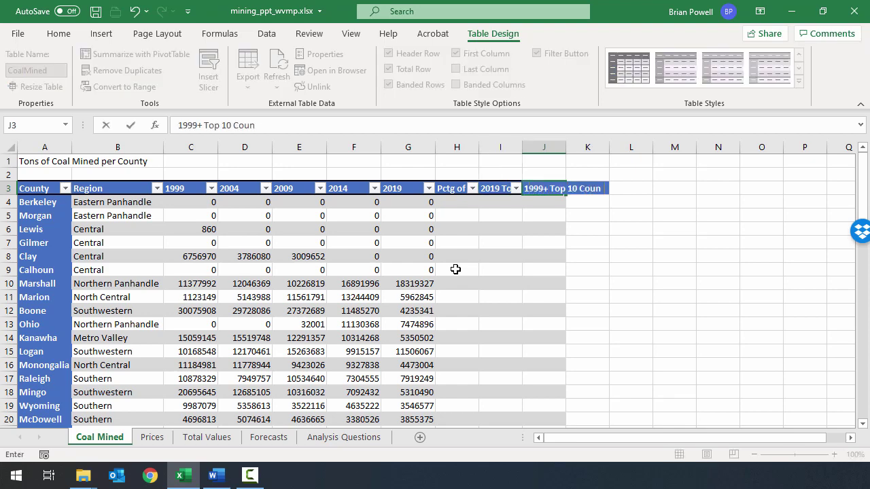
pyautogui.hotkey('ctrl', 'Return')
# Enter the labels Minimum, Maximum, Average, Median and Correlation in A60:A64 below the Total row and save the workbook.
pyautogui.scroll(-6, 134, 240)
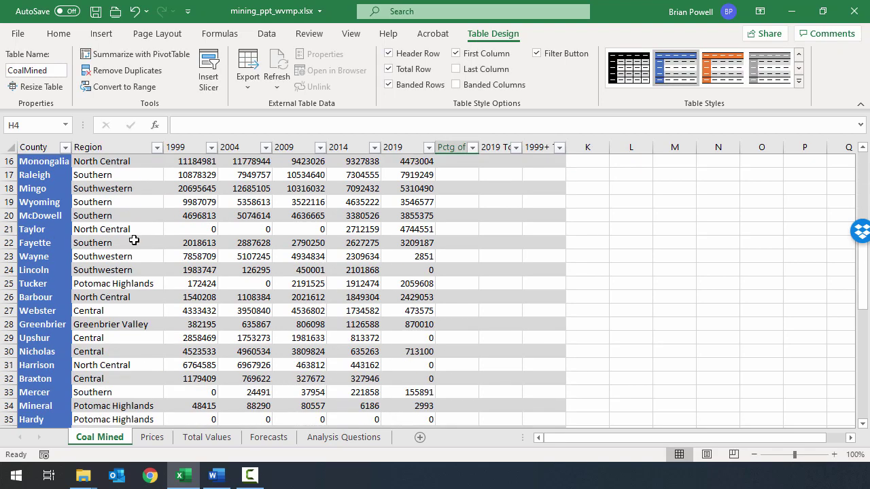
pyautogui.scroll(-10, 134, 239)
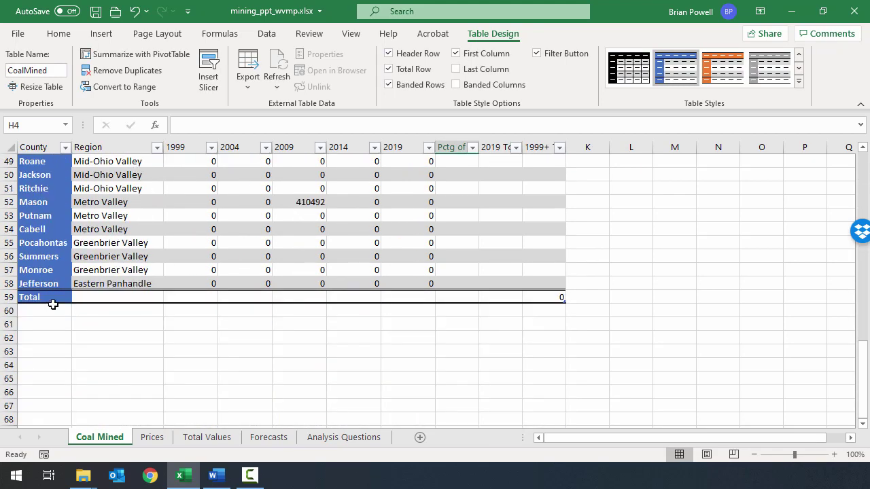
pyautogui.click(50, 312)
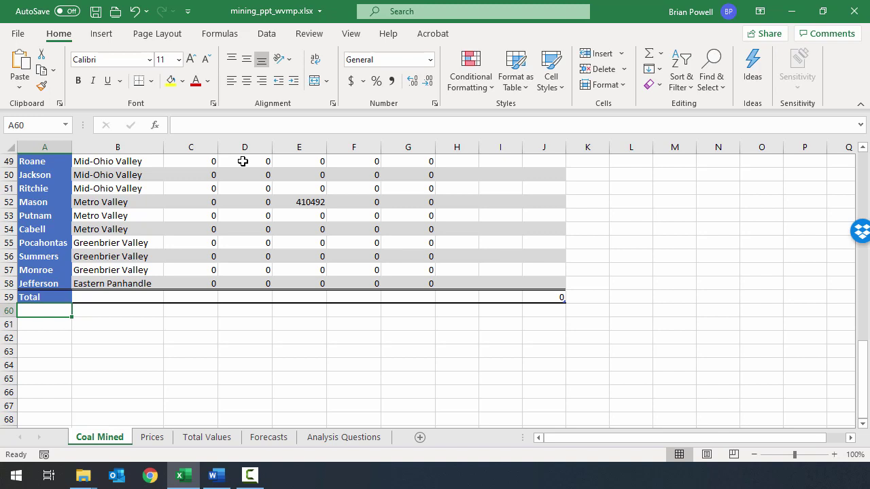
pyautogui.write('Minimum')
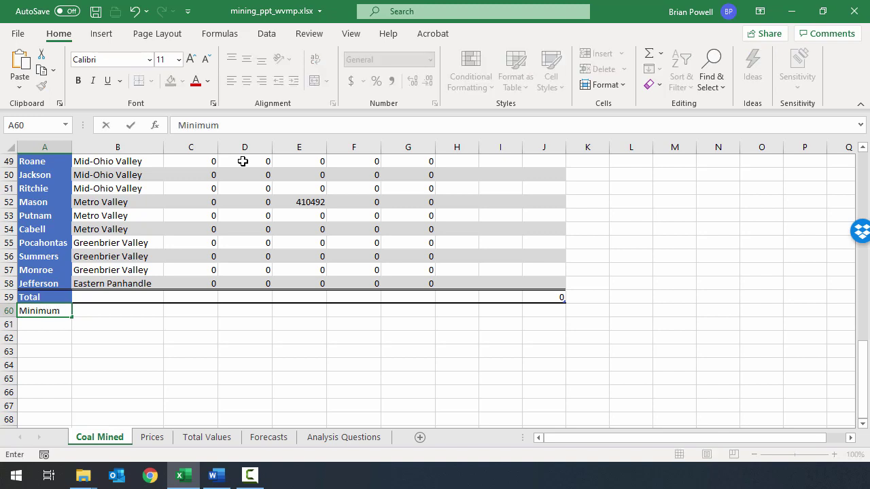
pyautogui.press('Return')
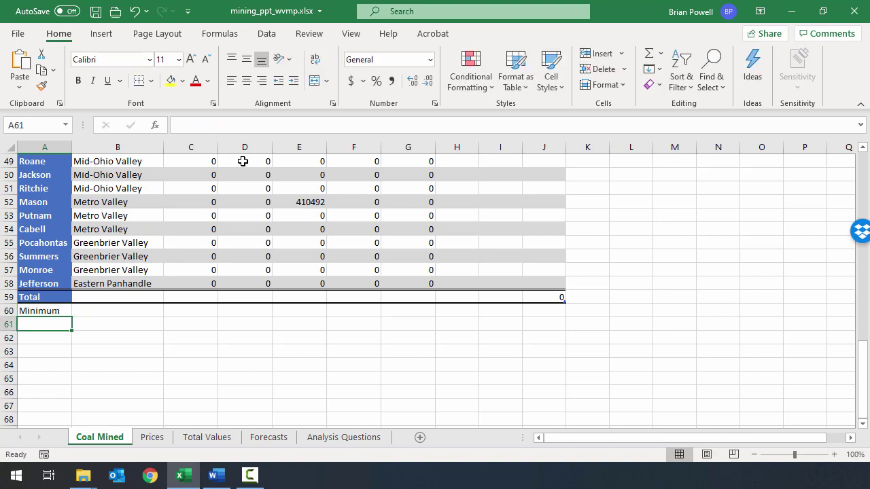
pyautogui.write('Maximum')
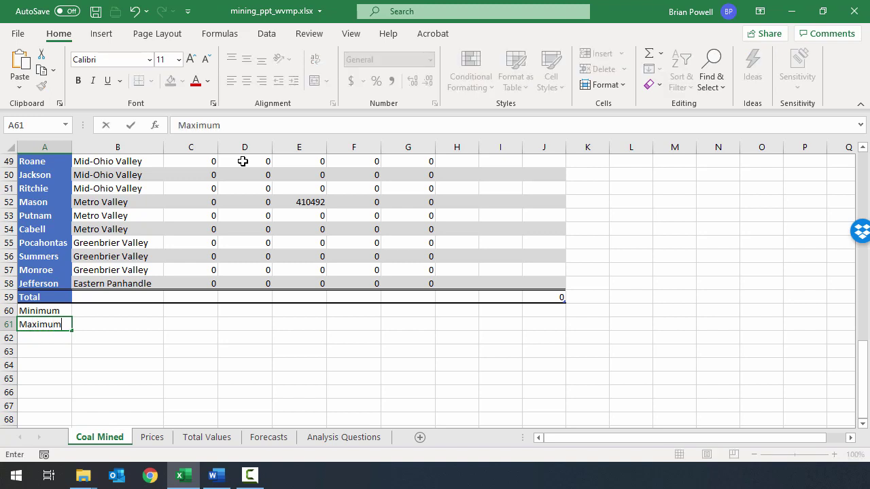
pyautogui.press('Return')
pyautogui.write('Average')
pyautogui.press('Return')
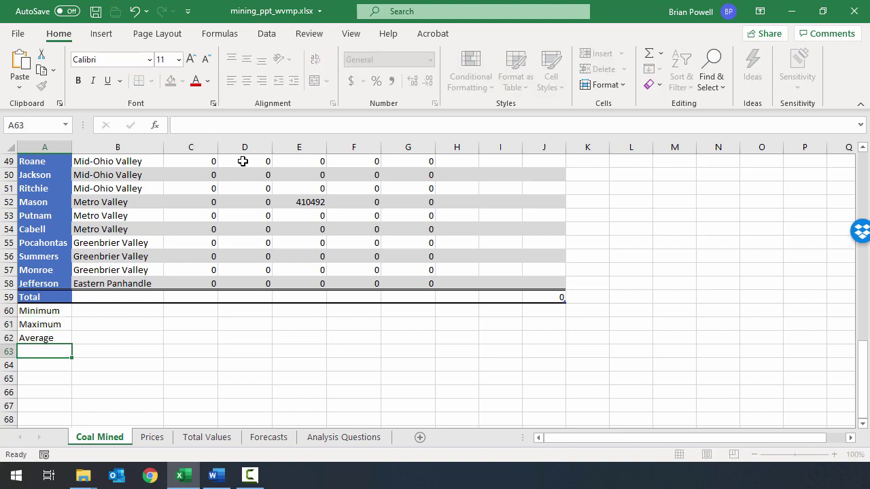
pyautogui.write('Median')
pyautogui.press('Return')
pyautogui.write('Correlation')
pyautogui.press('Return')
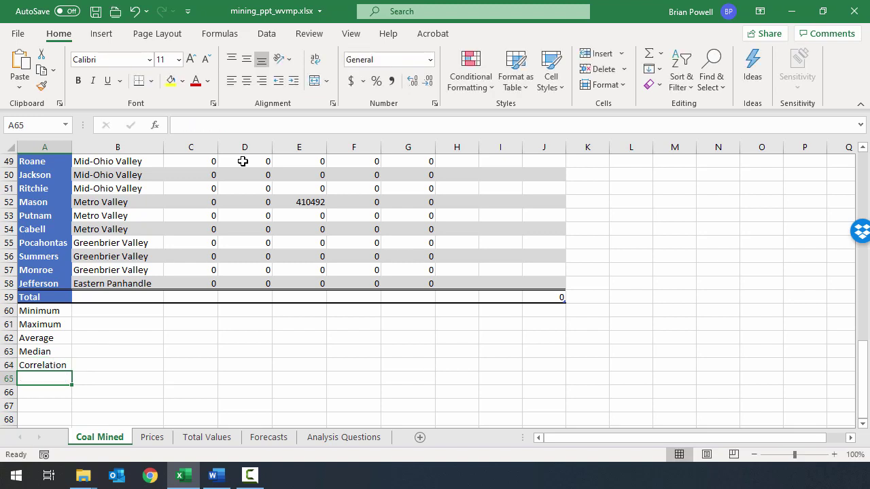
pyautogui.click(96, 11)
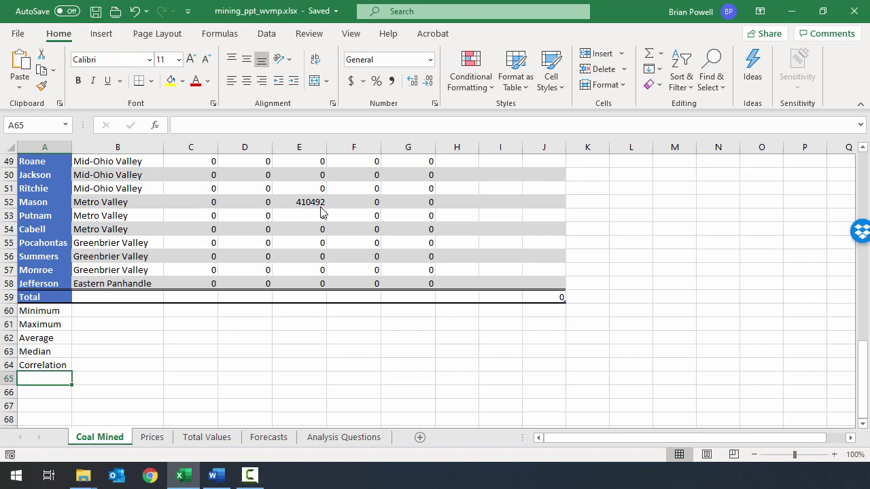
# Select the County header cell A3 on the Prices sheet and look back at the formatted table on the Coal Mined sheet.
pyautogui.click(151, 437)
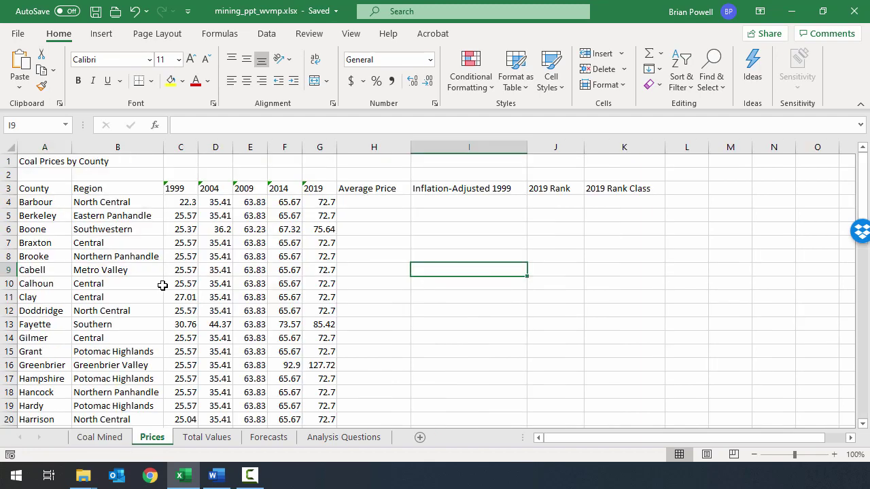
pyautogui.click(39, 190)
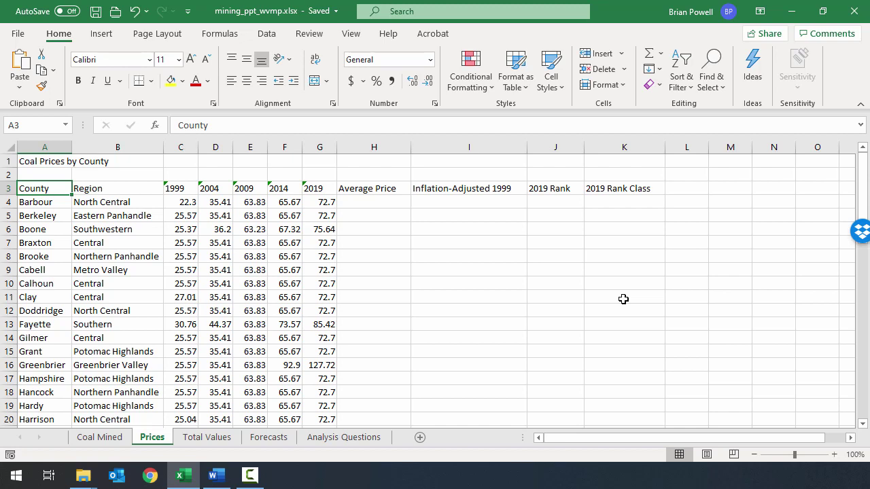
pyautogui.click(81, 439)
pyautogui.scroll(11, 174, 326)
pyautogui.scroll(5, 184, 310)
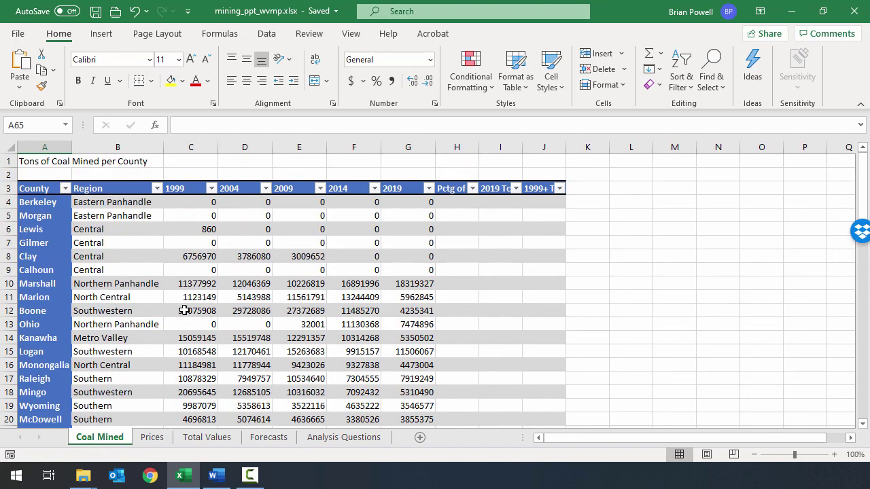
# Select the coal price data range A3:K58 on the Prices sheet, including its headers and empty columns.
pyautogui.click(153, 439)
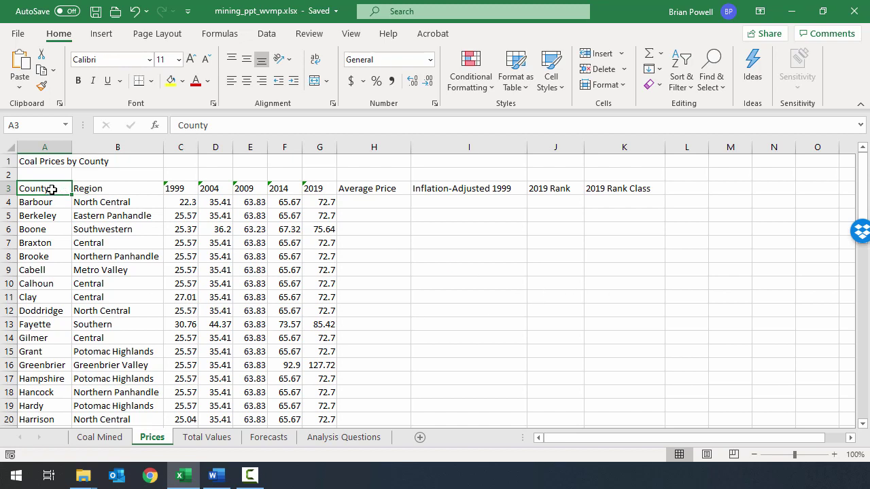
pyautogui.scroll(-10, 605, 351)
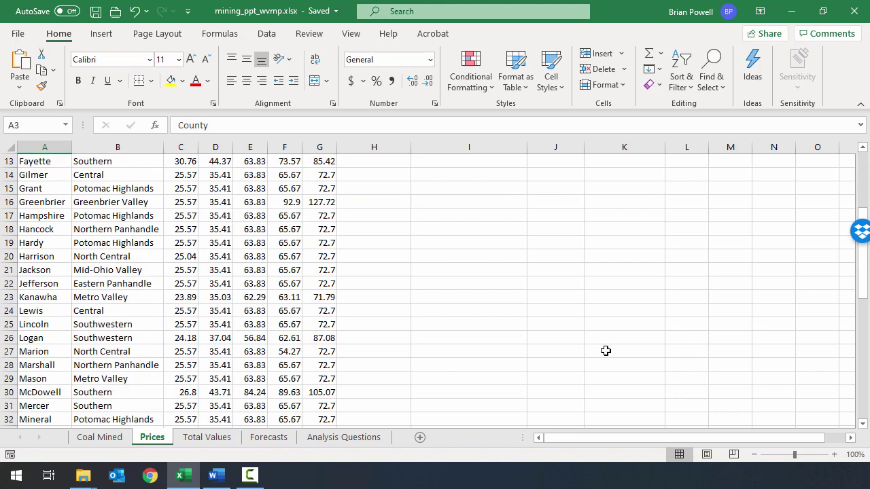
pyautogui.scroll(-3, 605, 351)
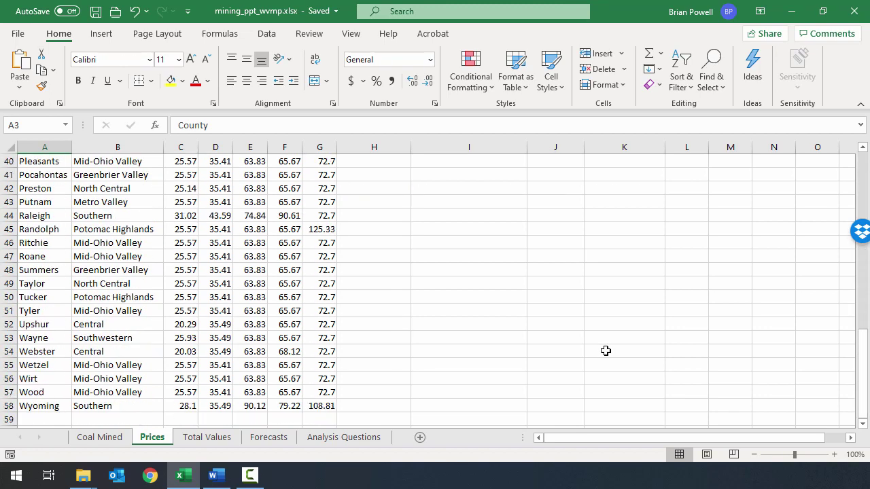
pyautogui.keyDown('shift'); pyautogui.click(619, 406); pyautogui.keyUp('shift')
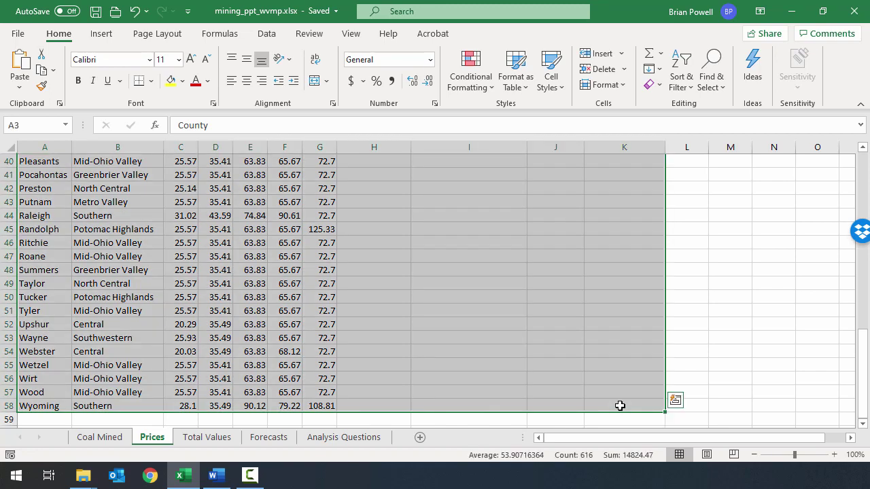
pyautogui.scroll(13, 620, 405)
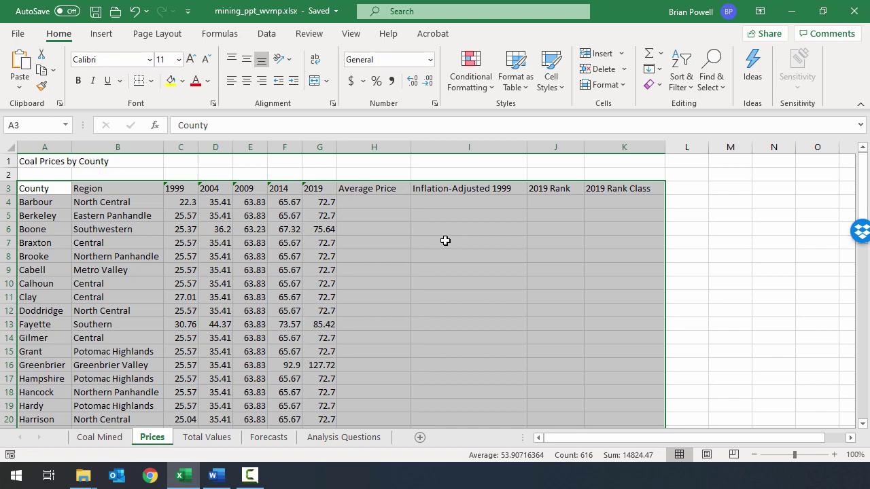
# Format A3:K58 as a table with headers, using the Medium style with an orange header and gray banded rows.
pyautogui.click(516, 82)
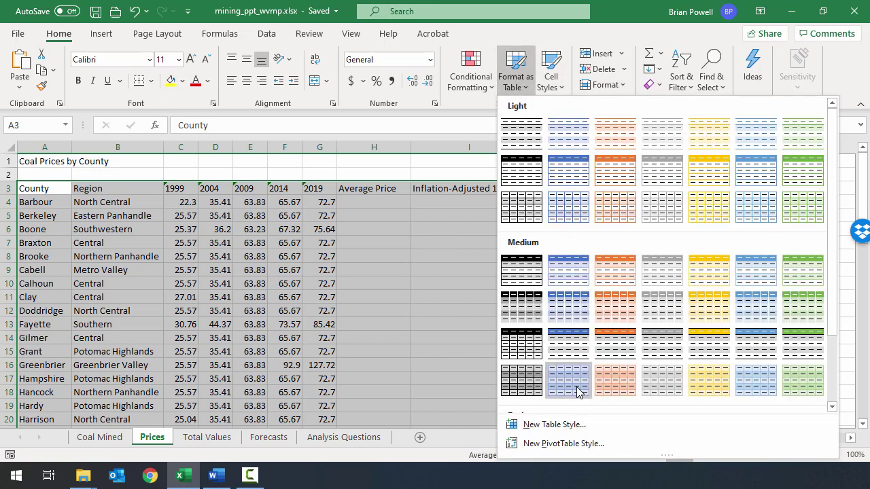
pyautogui.click(627, 352)
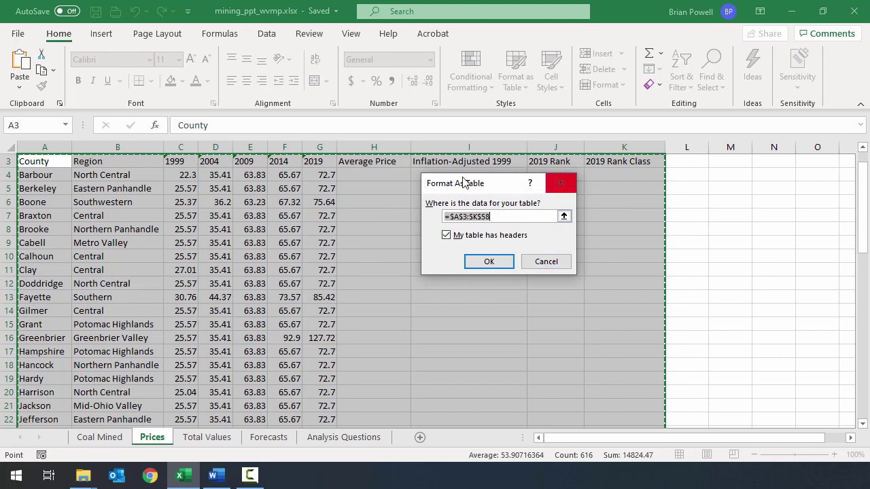
pyautogui.click(508, 216)
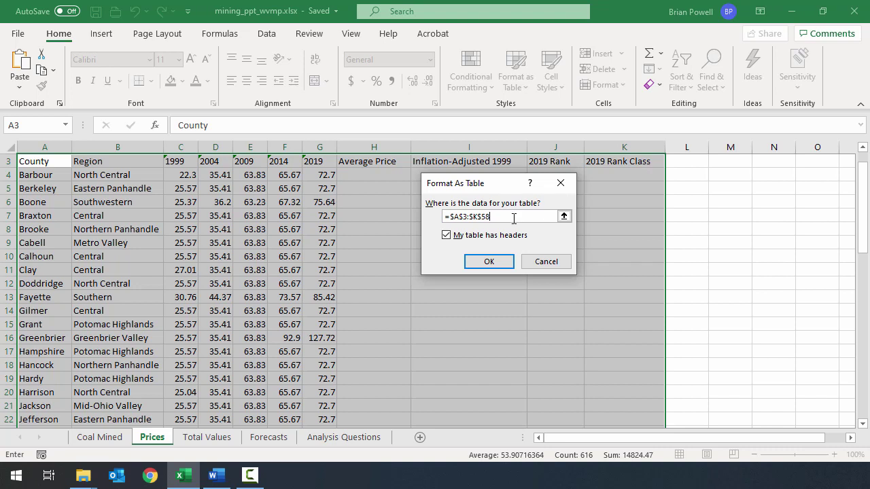
pyautogui.click(495, 236)
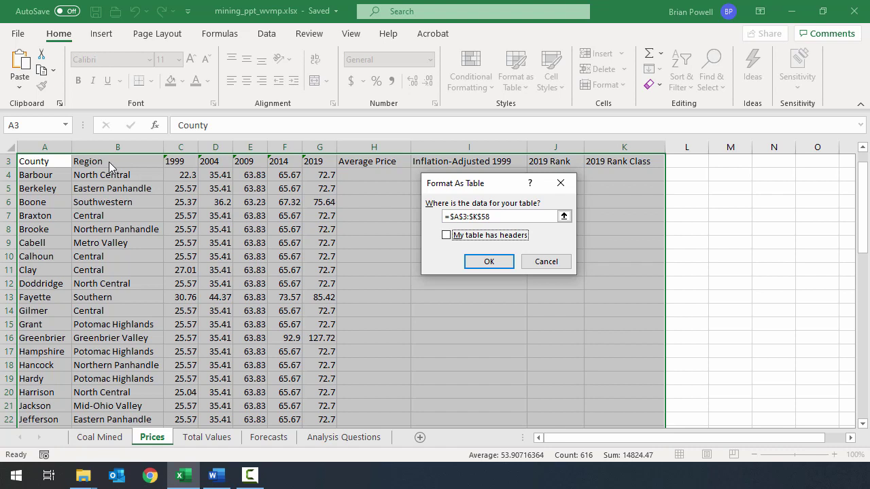
pyautogui.click(497, 236)
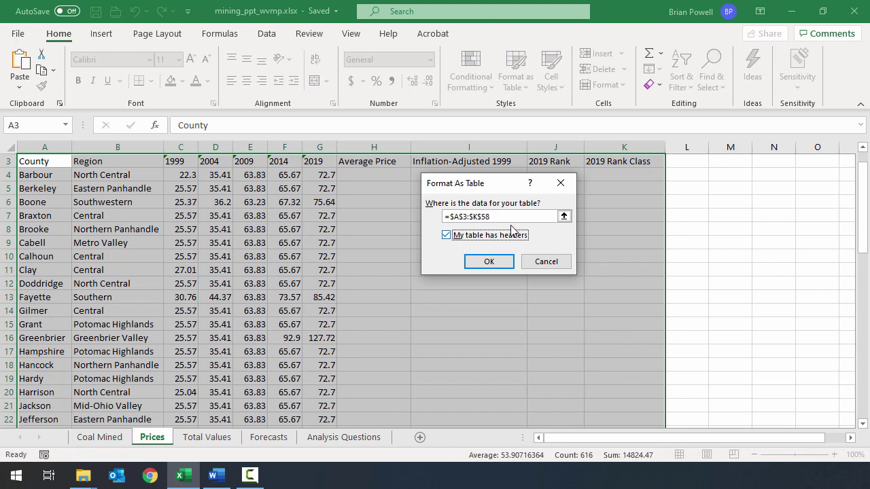
pyautogui.click(503, 262)
pyautogui.click(429, 230)
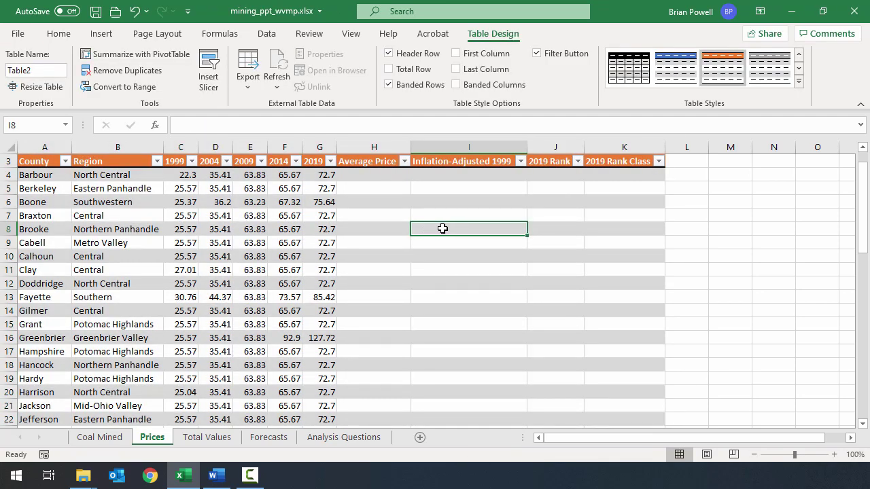
pyautogui.scroll(1, 442, 228)
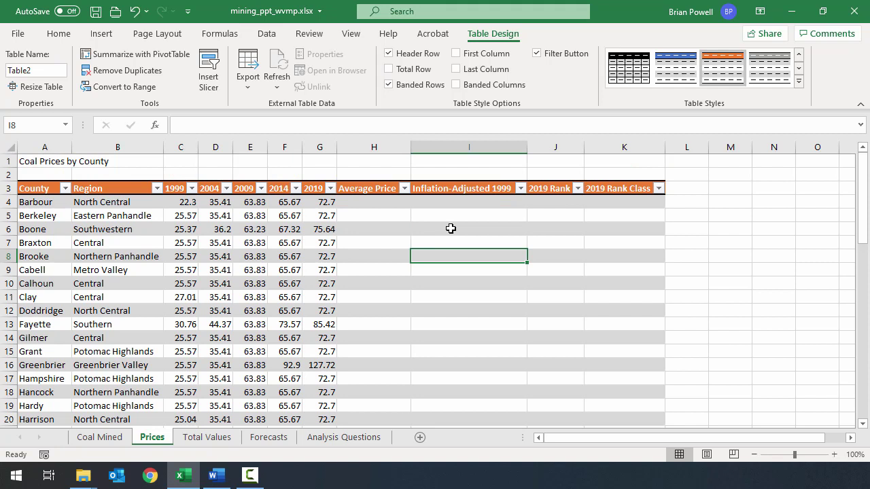
# Insert a table column to the right of 2019 Rank Class, head it Coal Prices, and save the workbook.
pyautogui.click(609, 189)
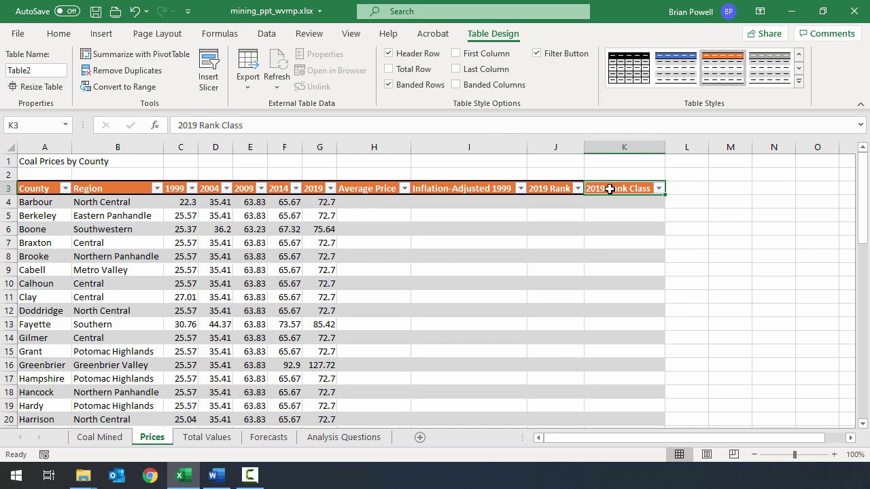
pyautogui.rightClick(609, 189)
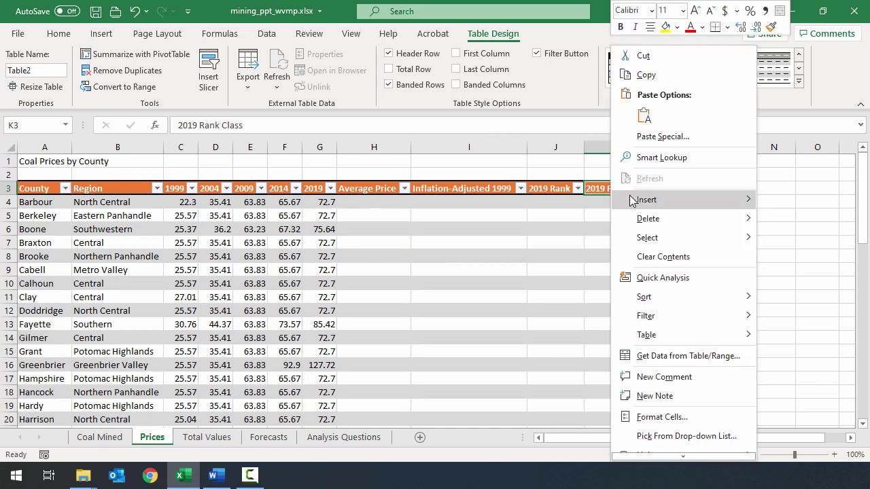
pyautogui.moveTo(632, 199)
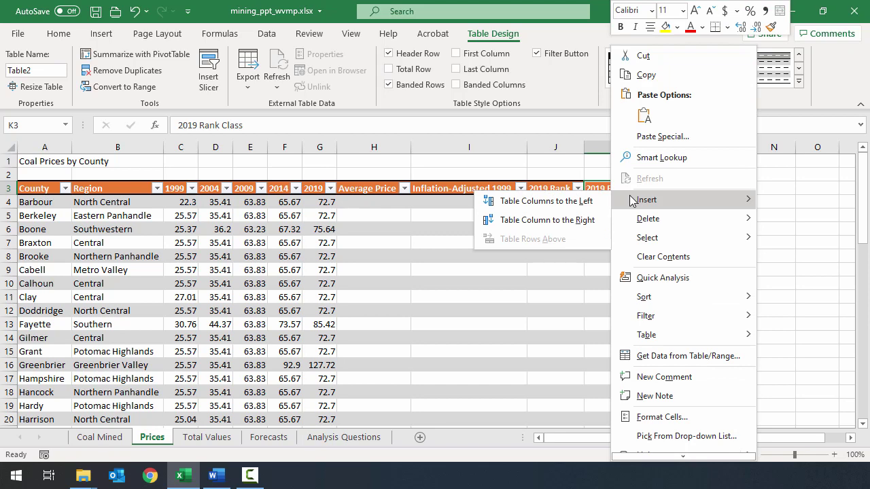
pyautogui.click(568, 220)
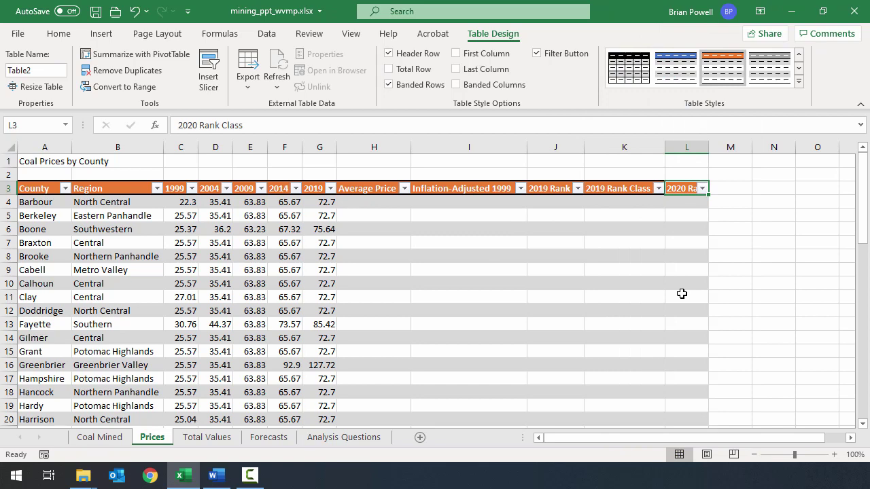
pyautogui.write('Coal Prices')
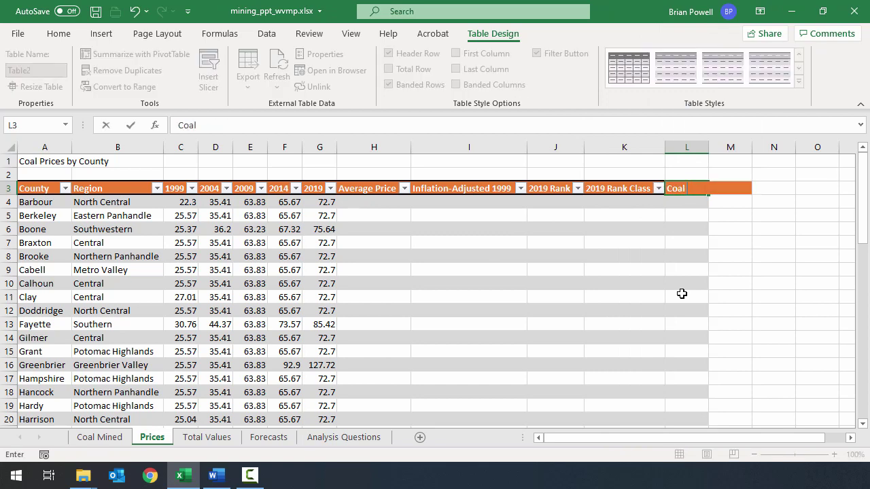
pyautogui.press('Return')
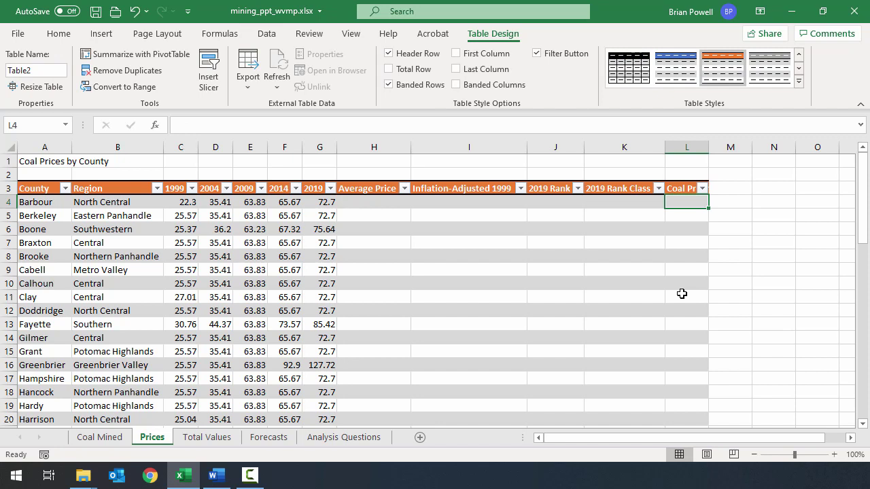
pyautogui.hotkey('ctrl', 's')
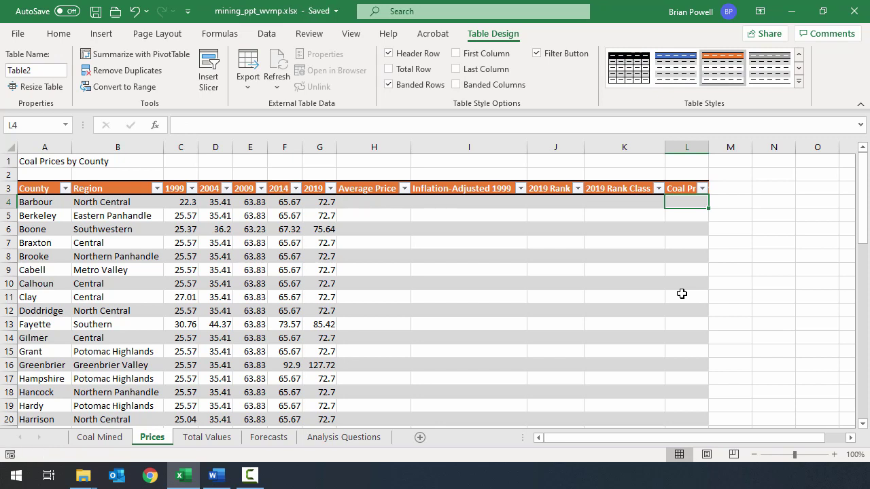
# Open the Total Values sheet and select the County header cell A3.
pyautogui.hotkey('alt', 'Tab')
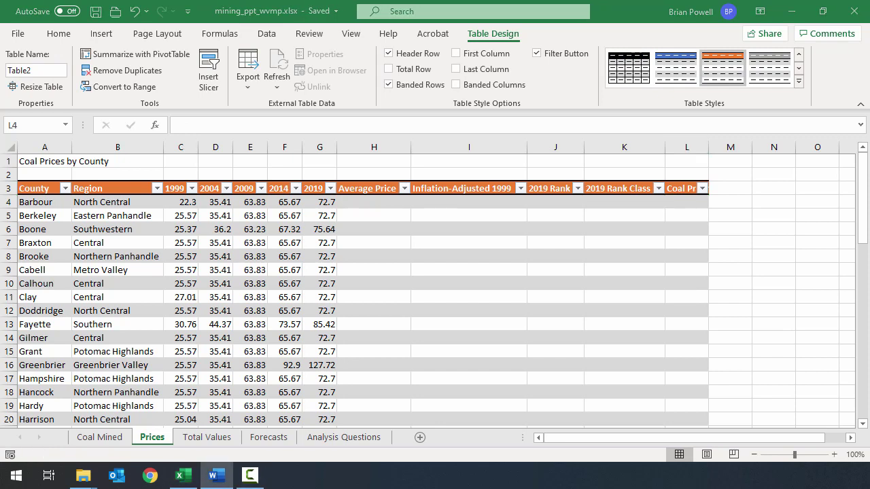
pyautogui.click(219, 442)
pyautogui.click(221, 442)
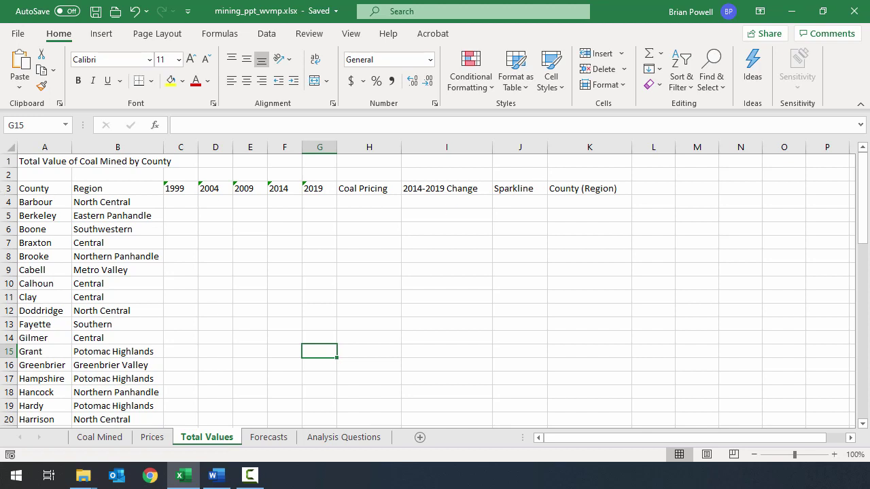
pyautogui.click(29, 125)
pyautogui.click(79, 188)
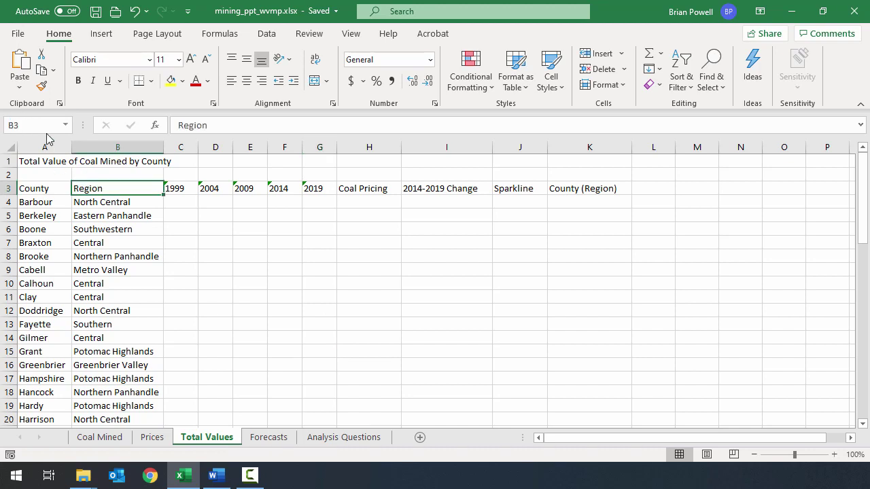
pyautogui.click(44, 128)
pyautogui.write('a3')
pyautogui.press('Return')
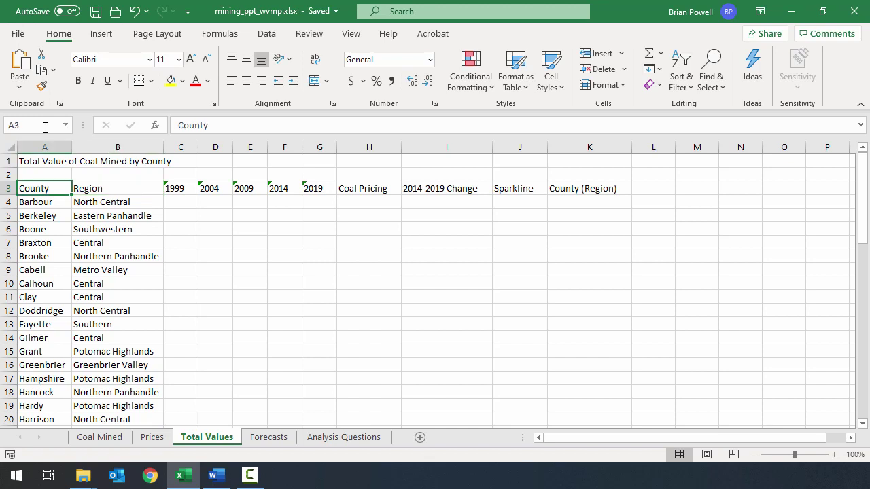
# Select the range A3:K58 on the Total Values sheet and check that it reaches the last county row.
pyautogui.click(45, 126)
pyautogui.write('a3:k58')
pyautogui.press('Return')
pyautogui.scroll(-12, 611, 319)
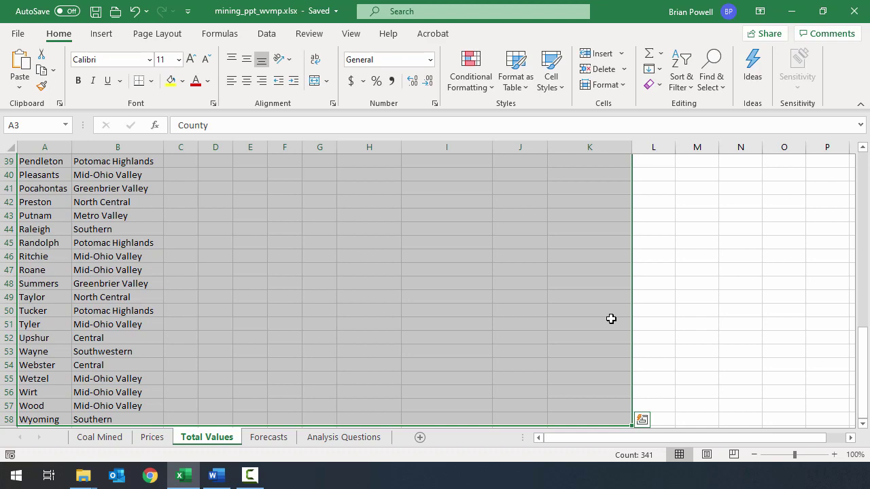
pyautogui.scroll(13, 397, 363)
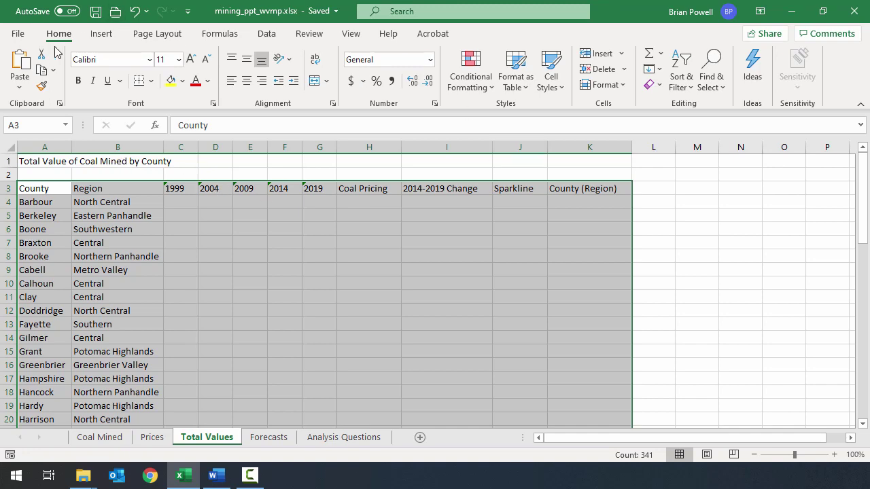
# Format A3:K58 as a table with headers using White, Table Style Medium 18, and save the workbook.
pyautogui.click(522, 89)
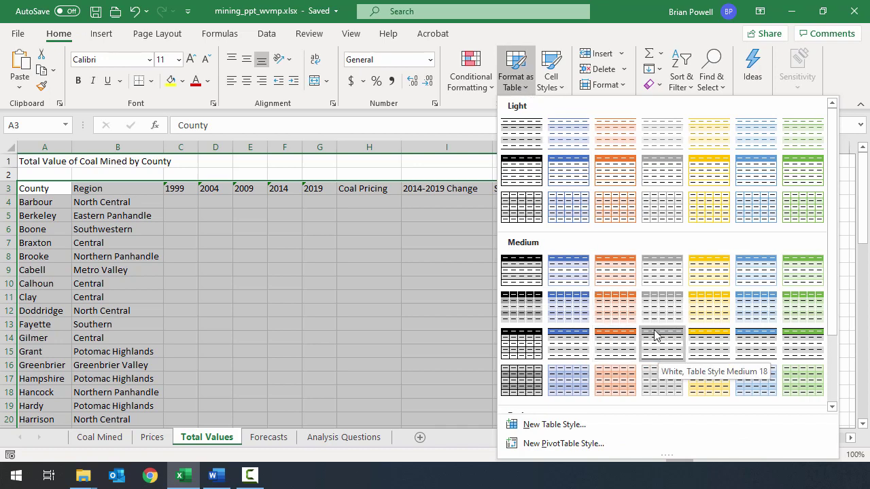
pyautogui.click(672, 346)
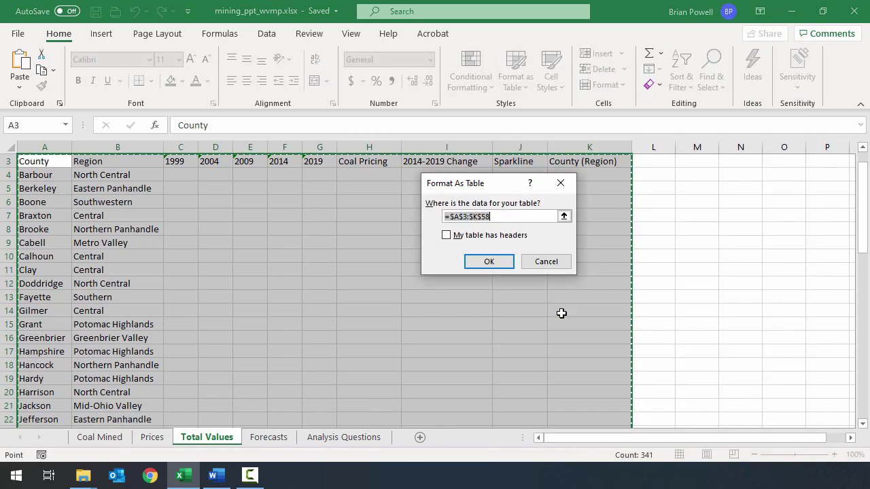
pyautogui.click(506, 238)
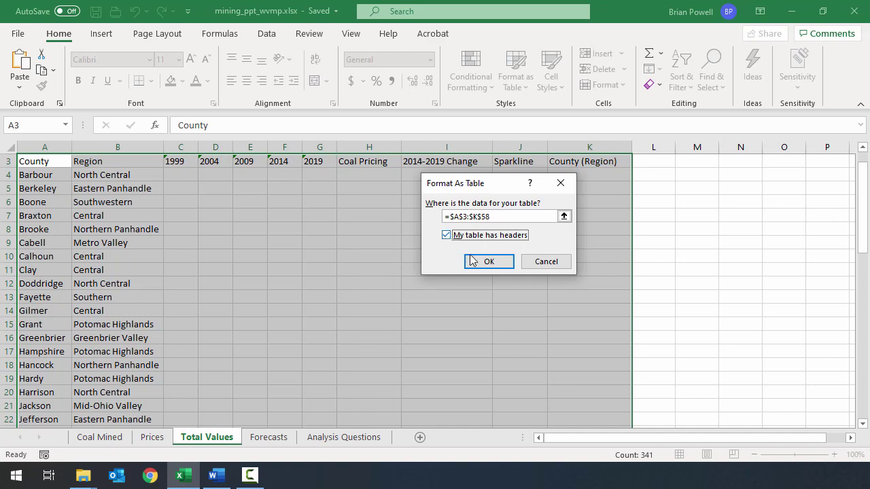
pyautogui.click(485, 261)
pyautogui.click(403, 232)
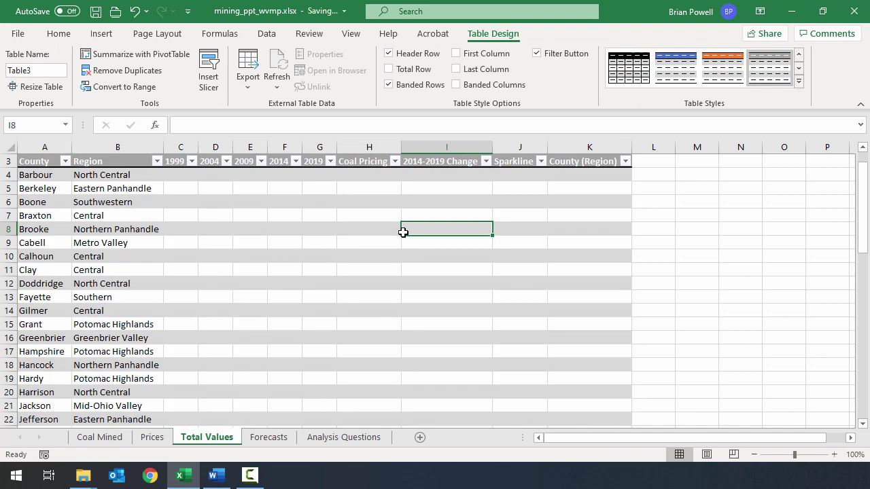
pyautogui.hotkey('ctrl', 's')
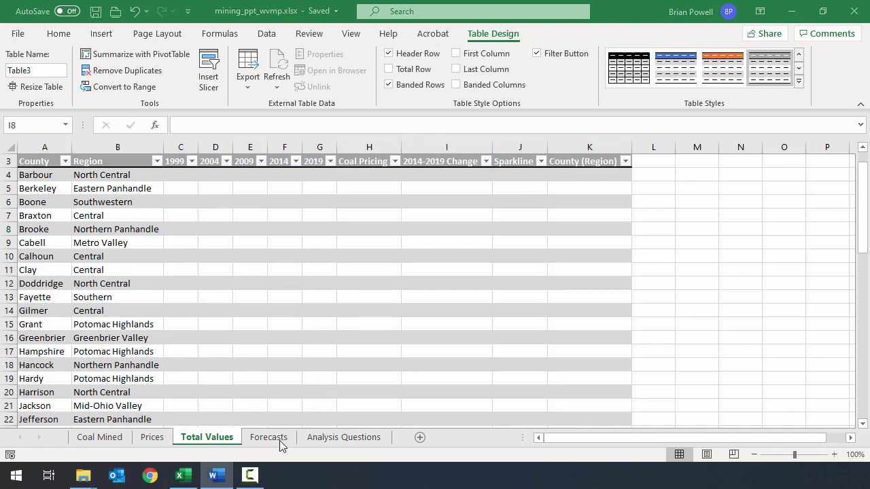
# Add a total row to the regional projections table on the Forecasts sheet.
pyautogui.click(279, 439)
pyautogui.click(298, 280)
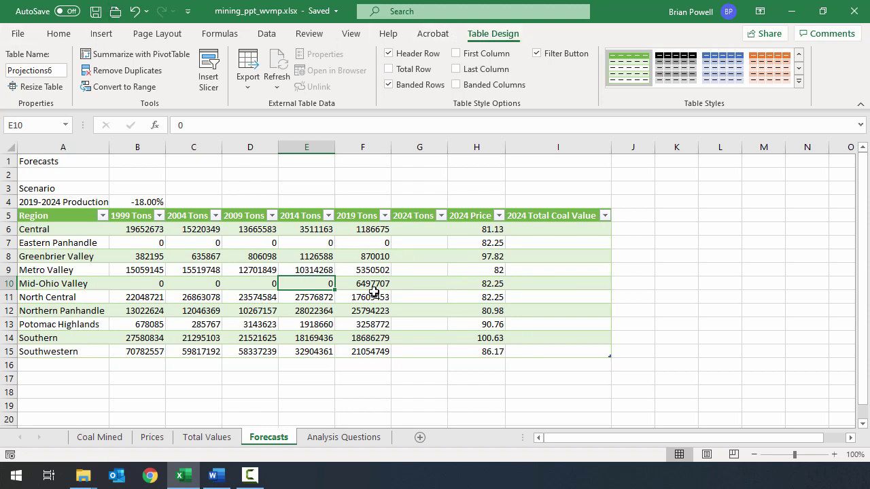
pyautogui.click(403, 70)
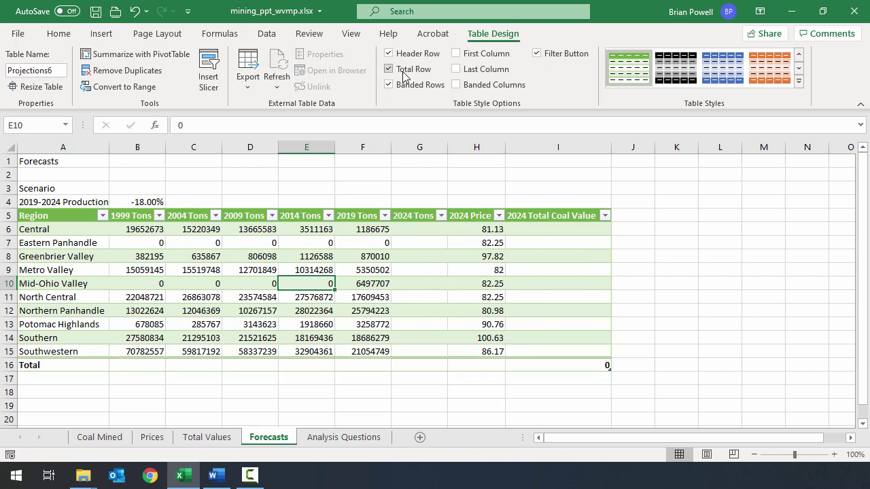
pyautogui.press('F10')
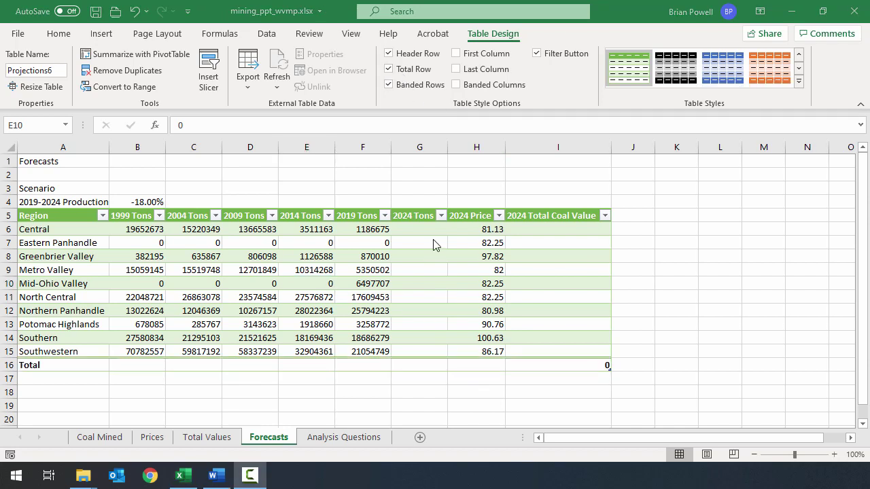
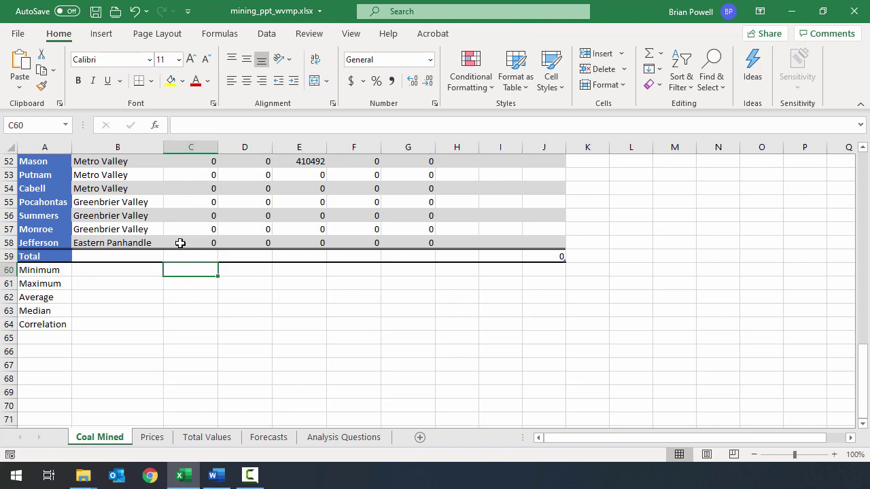
# Set the Total row of the Coal Mined table to Sum for the 1999 column in C59.
pyautogui.click(181, 254)
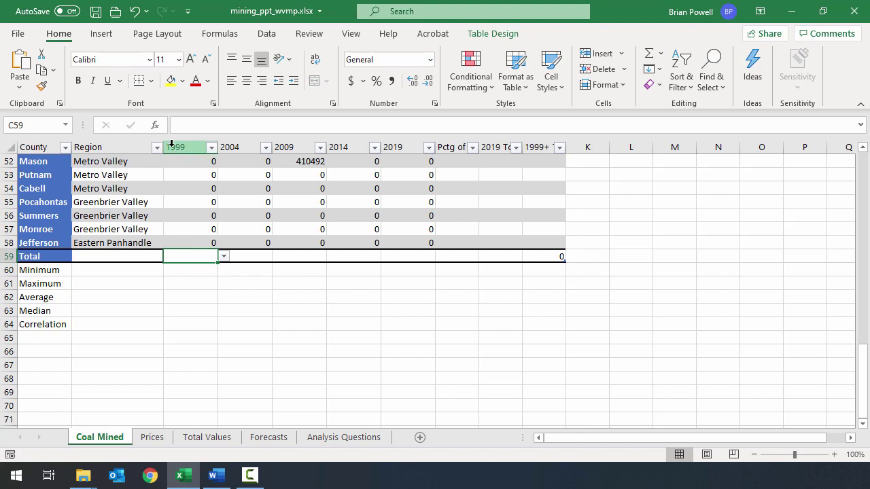
pyautogui.click(190, 271)
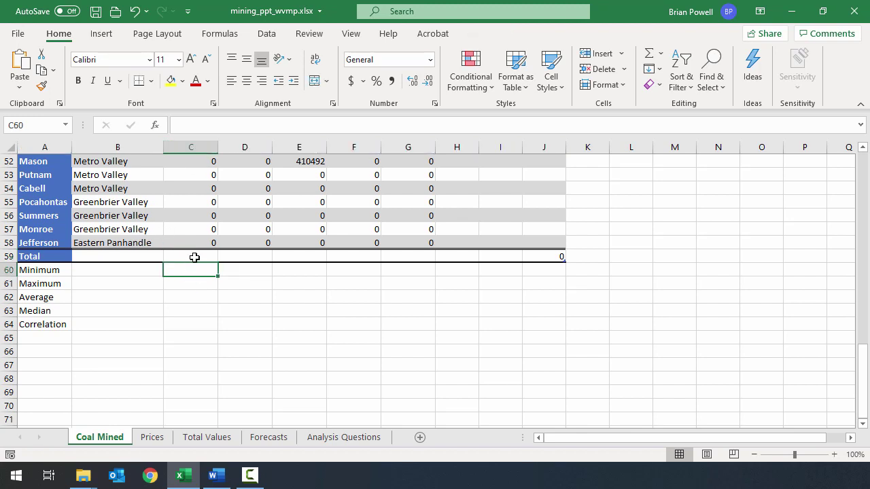
pyautogui.click(196, 258)
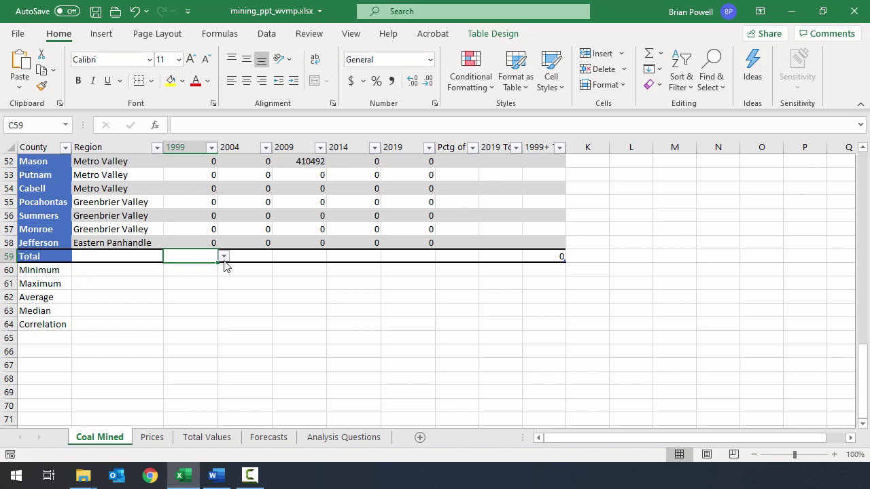
pyautogui.click(223, 257)
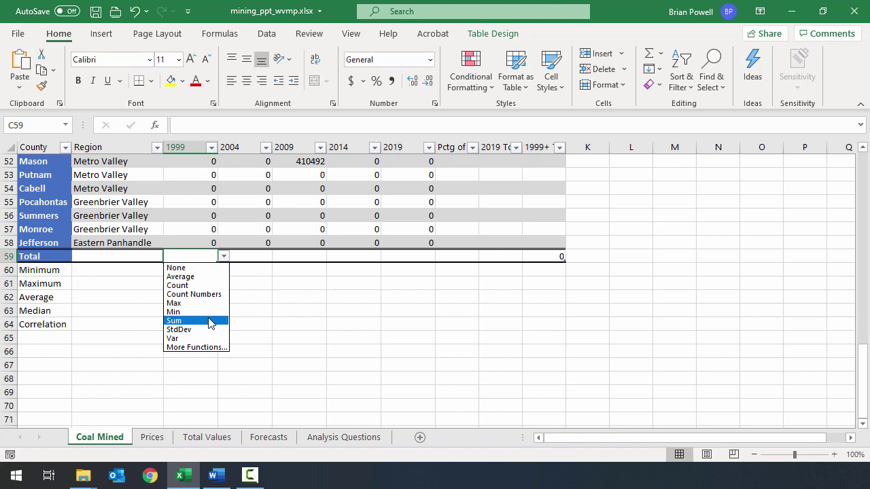
pyautogui.click(210, 321)
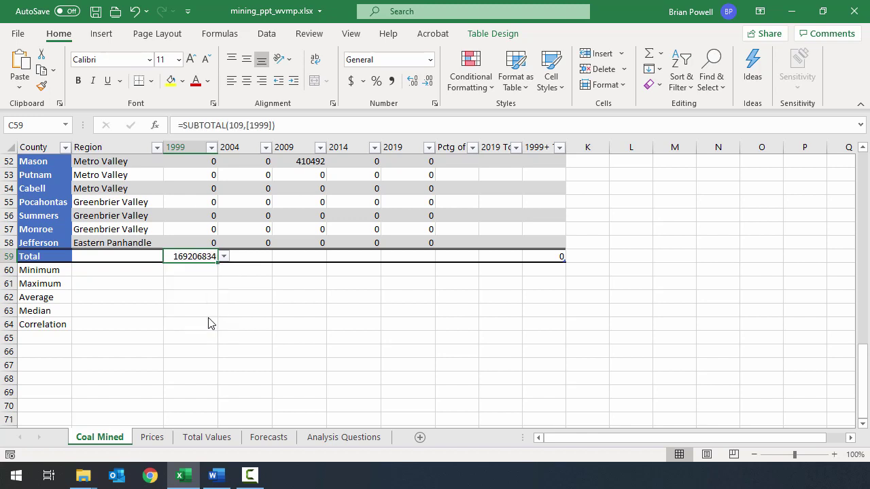
# Set the Total row to Sum for the 2004 and 2009 columns in D59 and E59.
pyautogui.click(259, 257)
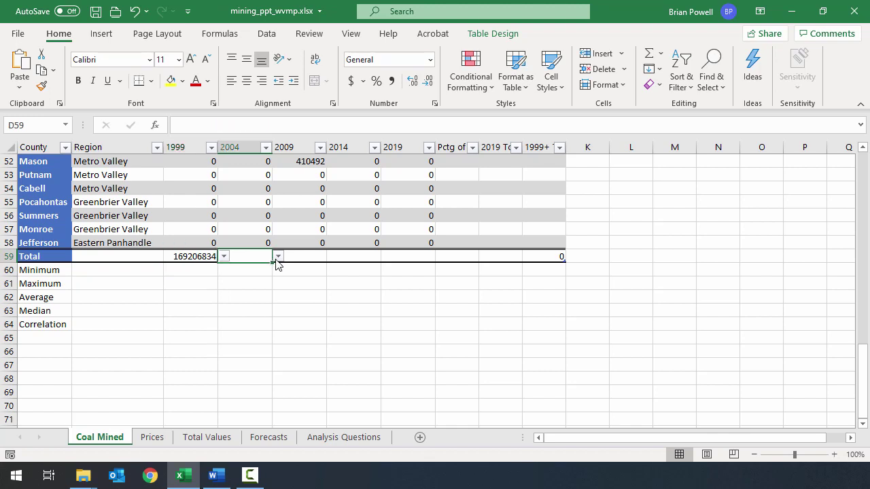
pyautogui.click(277, 257)
pyautogui.click(268, 322)
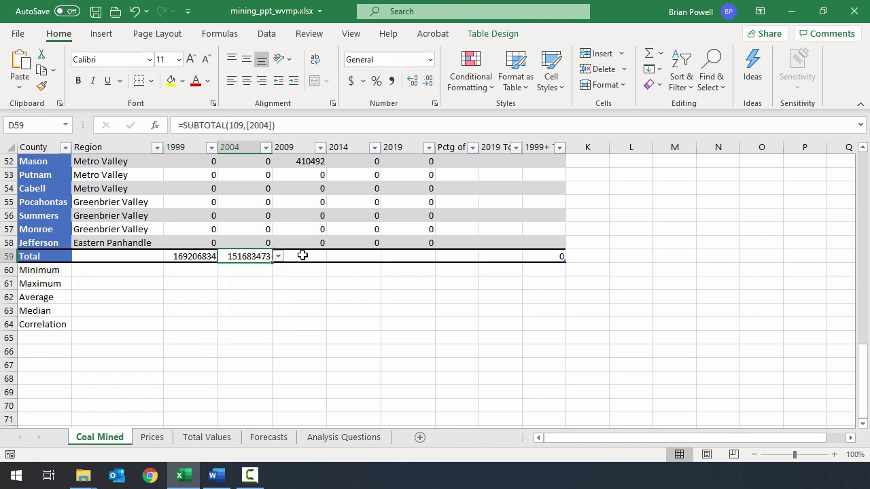
pyautogui.click(301, 257)
pyautogui.click(332, 257)
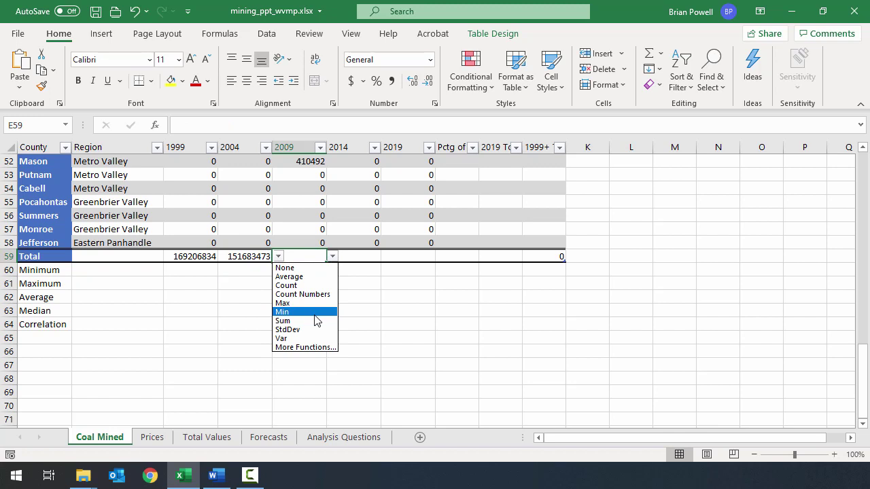
pyautogui.click(316, 321)
# Set the Total row to Sum for the 2014 and 2019 columns in F59 and G59.
pyautogui.click(370, 257)
pyautogui.click(386, 256)
pyautogui.click(361, 321)
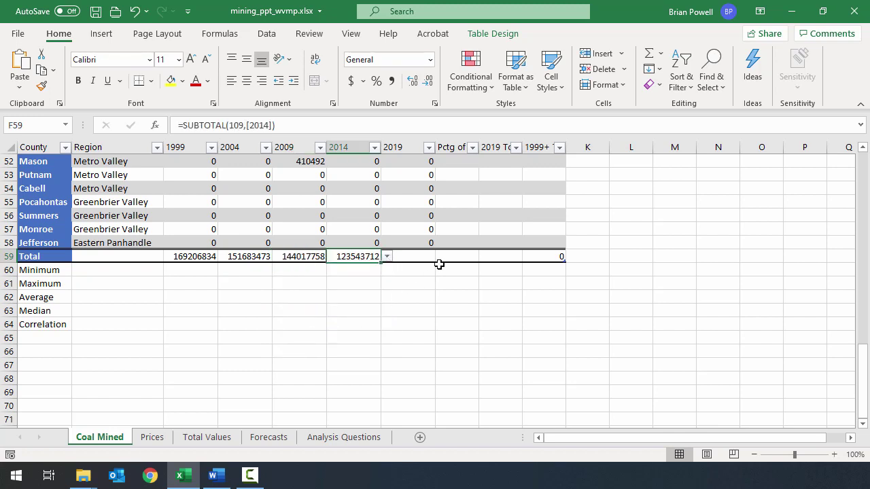
pyautogui.click(424, 256)
pyautogui.click(441, 257)
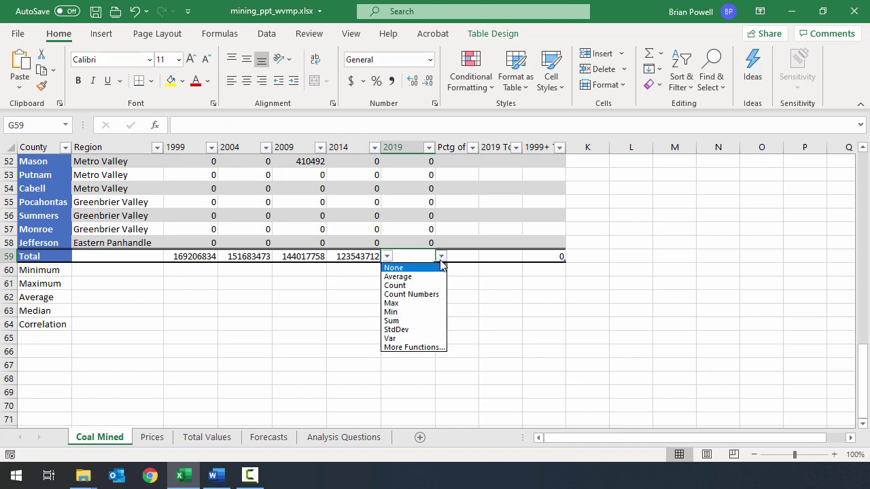
pyautogui.click(424, 321)
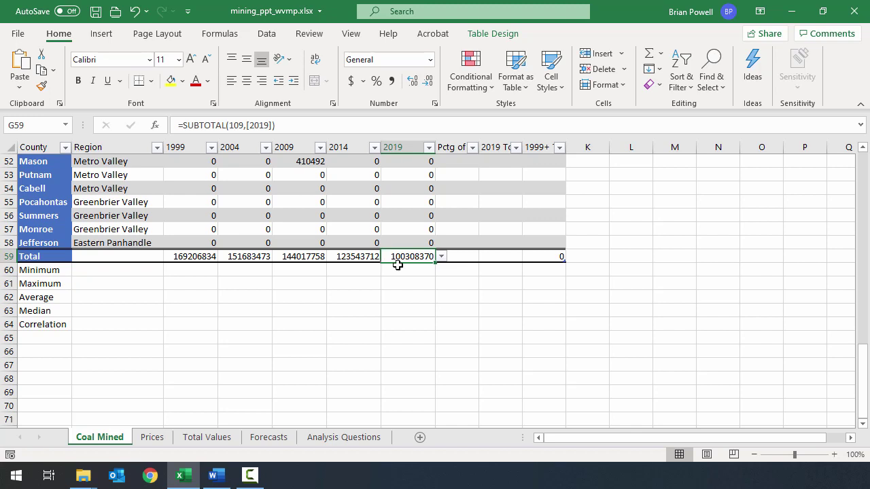
pyautogui.click(471, 256)
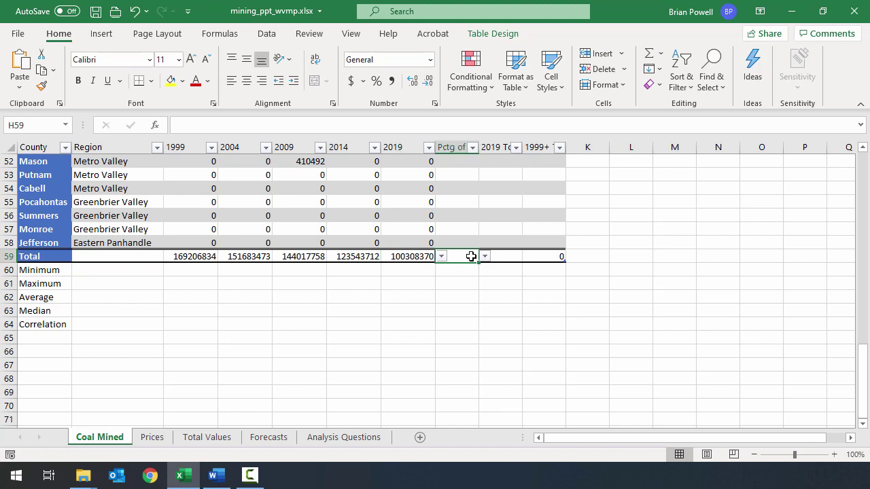
pyautogui.click(505, 256)
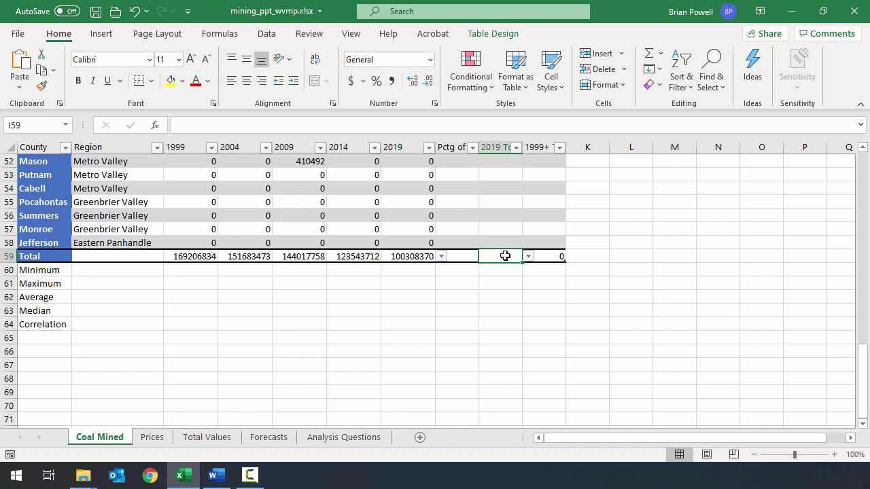
# Set the Total row of the Coal Mined table to None for the 1999+ Top 10 County column in J59.
pyautogui.click(557, 257)
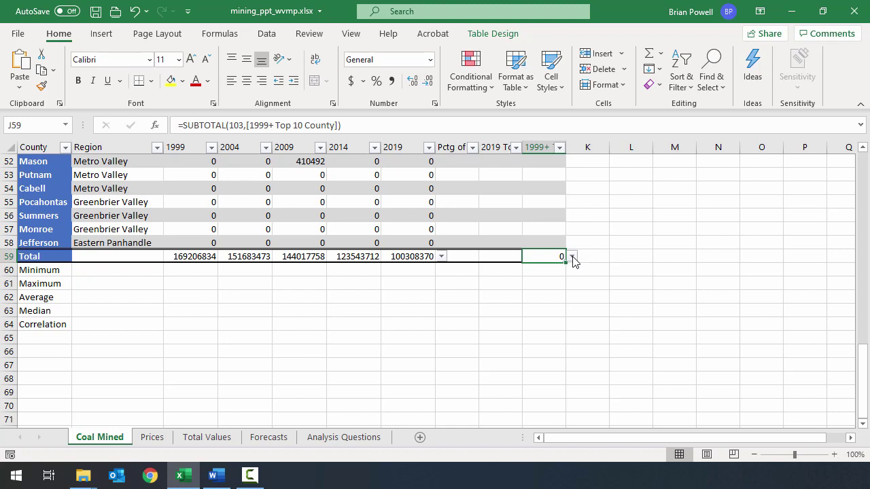
pyautogui.click(573, 257)
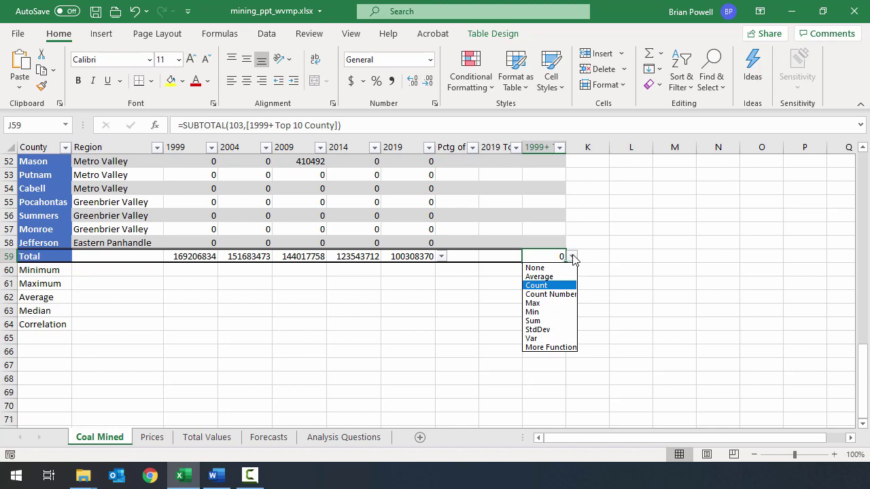
pyautogui.click(543, 255)
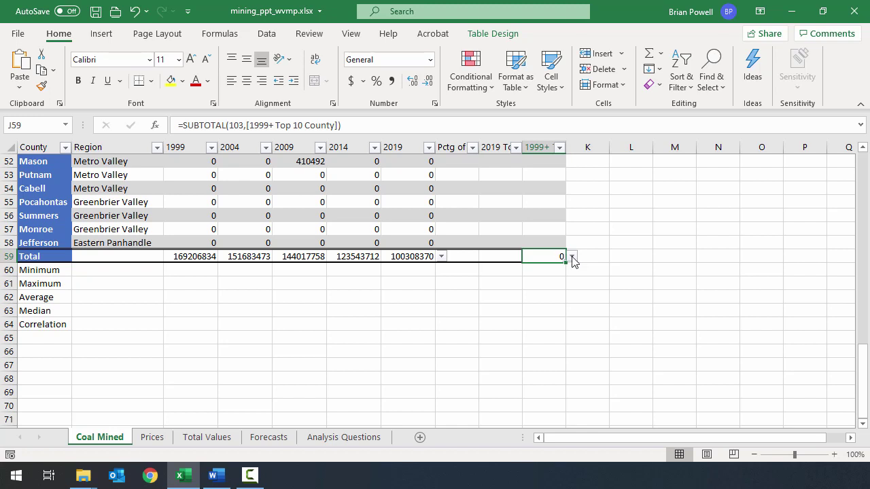
pyautogui.click(572, 257)
pyautogui.click(561, 267)
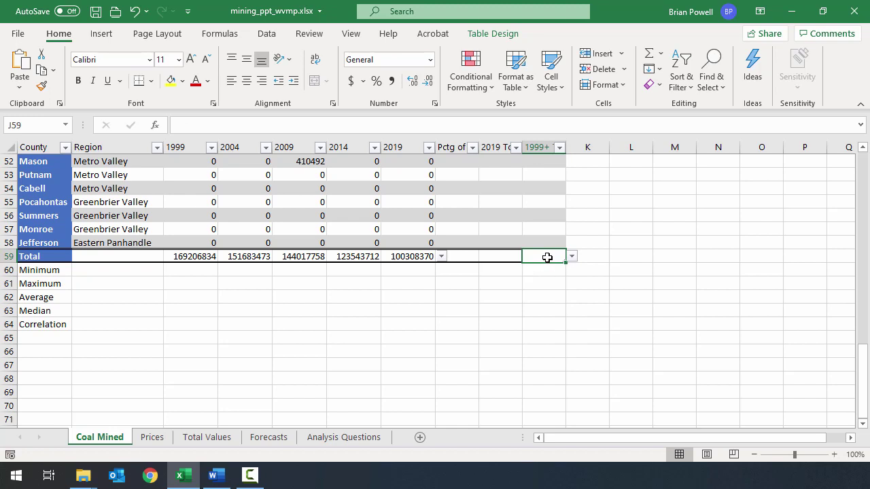
pyautogui.hotkey('ctrl', 'z')
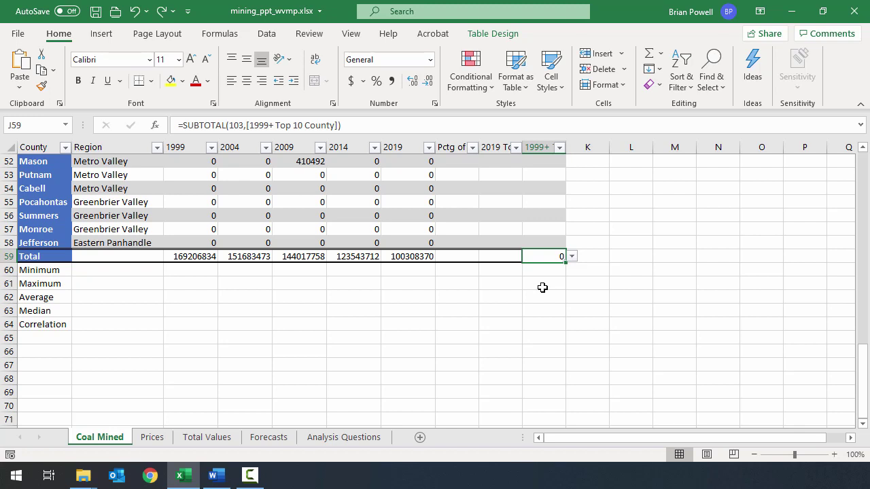
pyautogui.hotkey('ctrl', 'y')
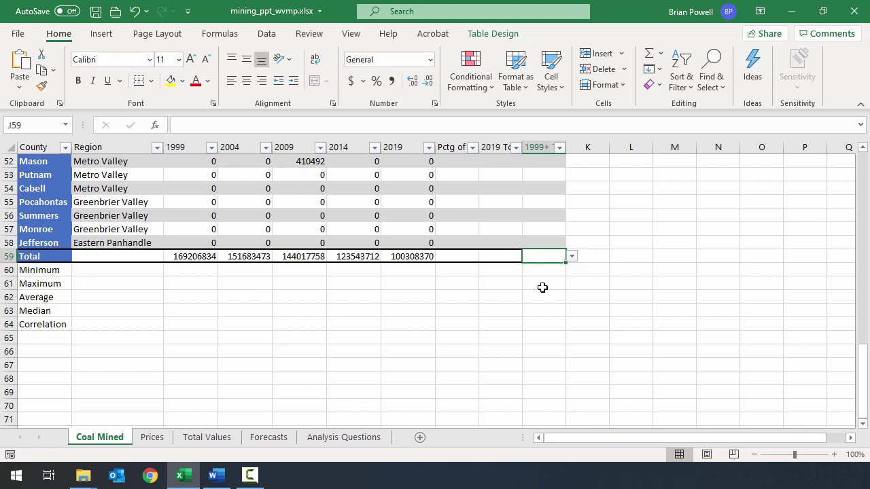
pyautogui.click(507, 252)
pyautogui.click(529, 252)
# On the Forecasts sheet, set the Total row to Sum for the 1999 Tons and 2004 Tons columns in B16 and C16.
pyautogui.click(272, 438)
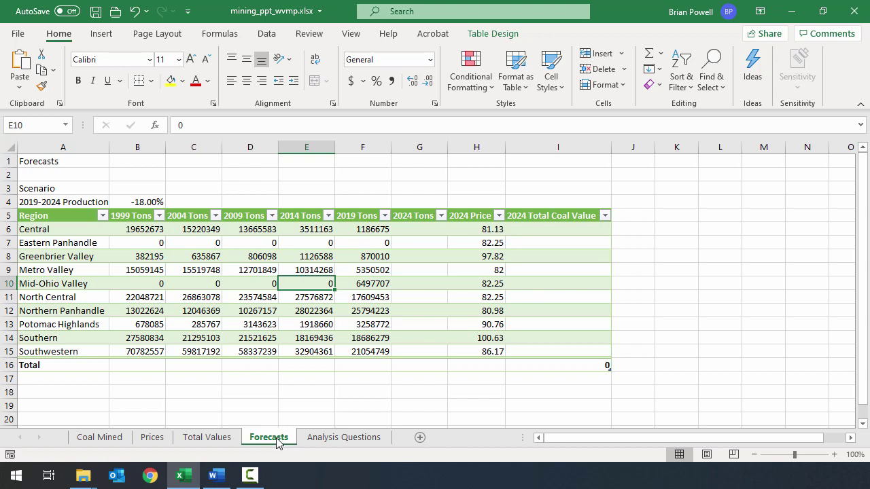
pyautogui.click(147, 365)
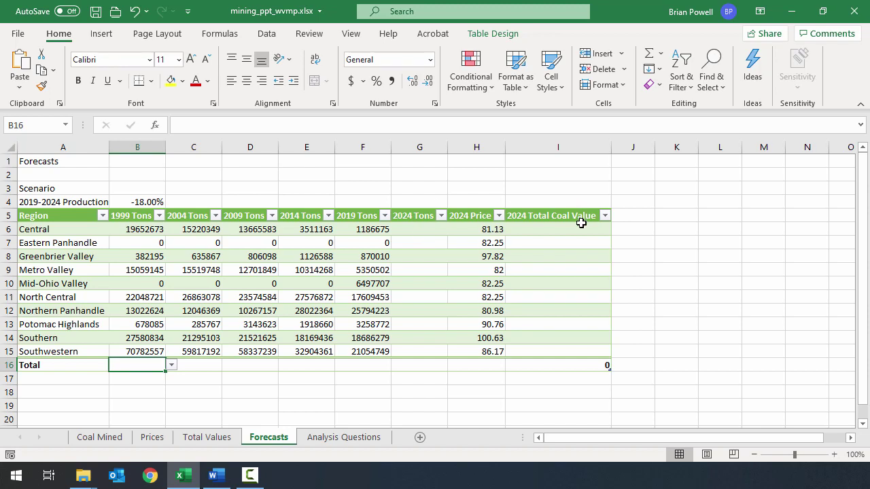
pyautogui.click(172, 366)
pyautogui.click(153, 430)
pyautogui.click(221, 367)
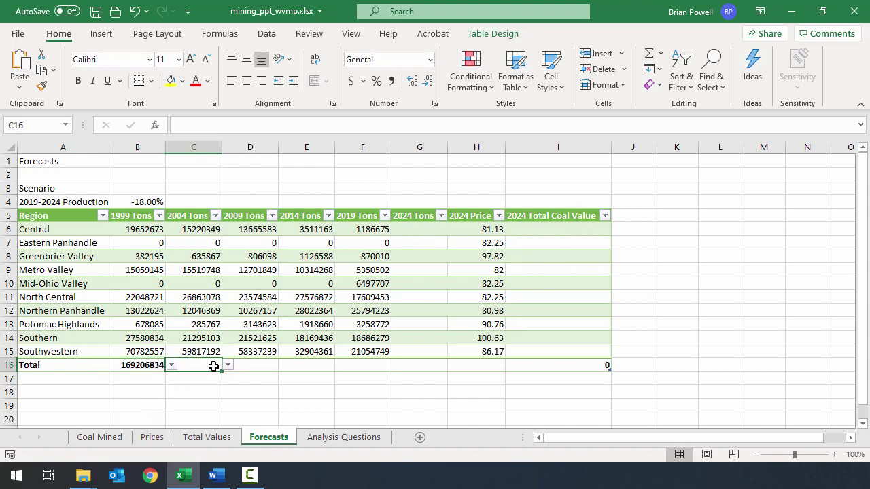
pyautogui.click(229, 367)
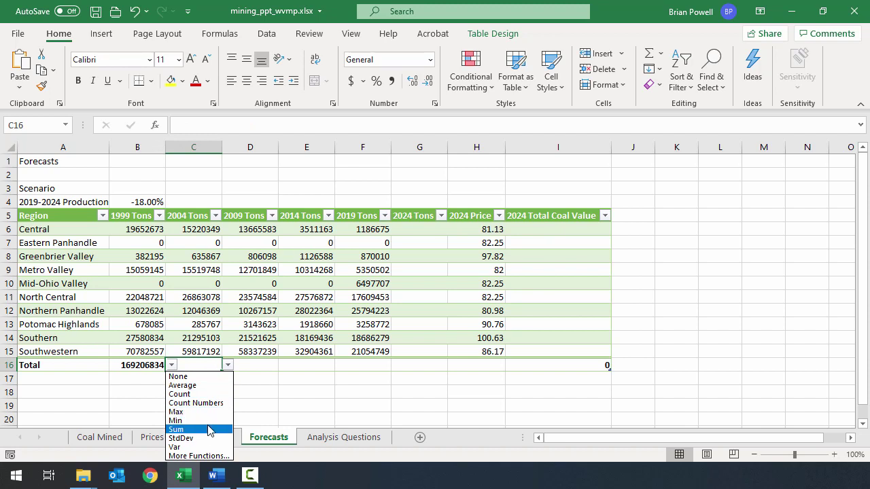
pyautogui.click(210, 430)
# Set the Forecasts Total row to Sum for the 2009 Tons and 2014 Tons columns in D16 and E16.
pyautogui.click(272, 365)
pyautogui.click(284, 365)
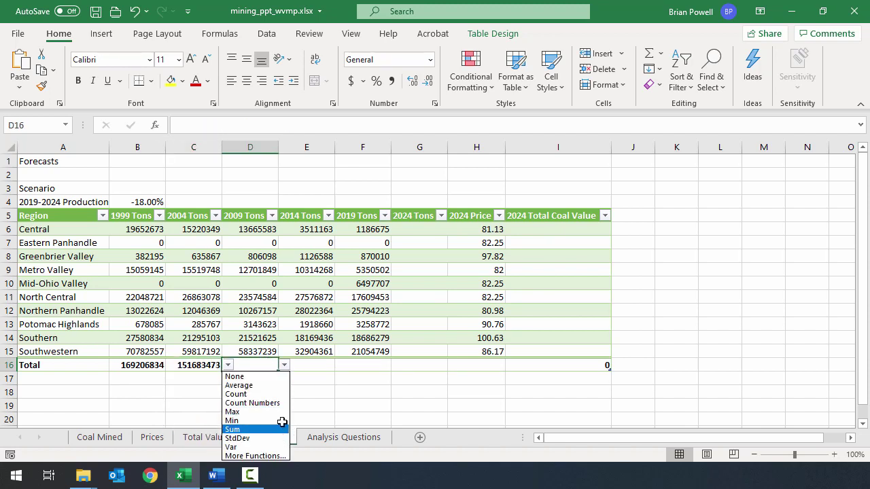
pyautogui.click(272, 428)
pyautogui.click(320, 367)
pyautogui.click(340, 366)
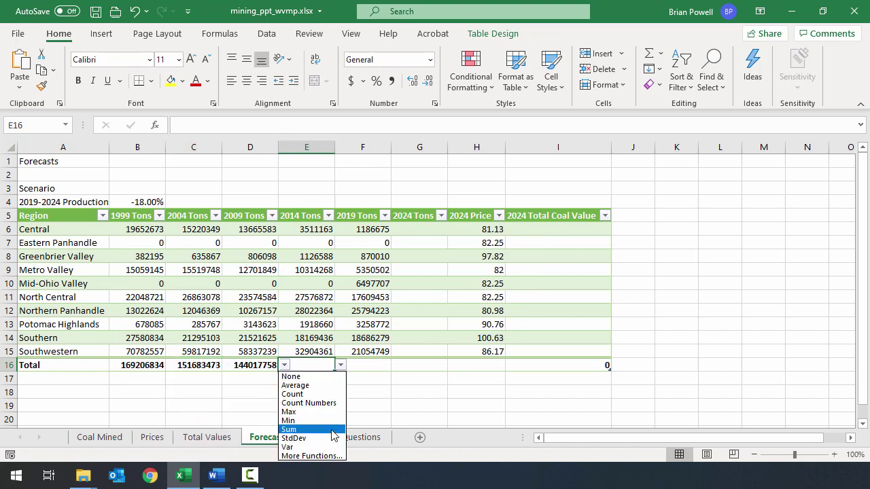
pyautogui.click(332, 429)
# Set the Forecasts Total row to Sum for the 2019 Tons and 2024 Tons columns in F16 and G16.
pyautogui.click(381, 365)
pyautogui.click(398, 365)
pyautogui.click(388, 428)
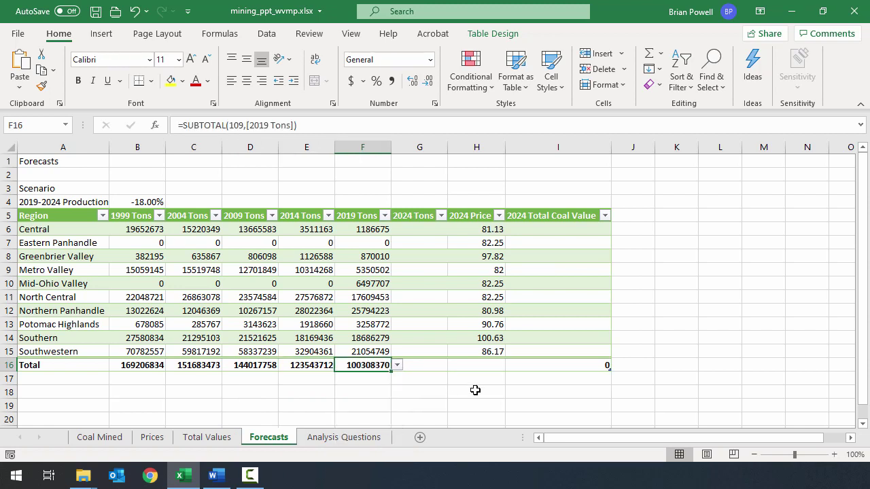
pyautogui.click(435, 361)
pyautogui.click(453, 366)
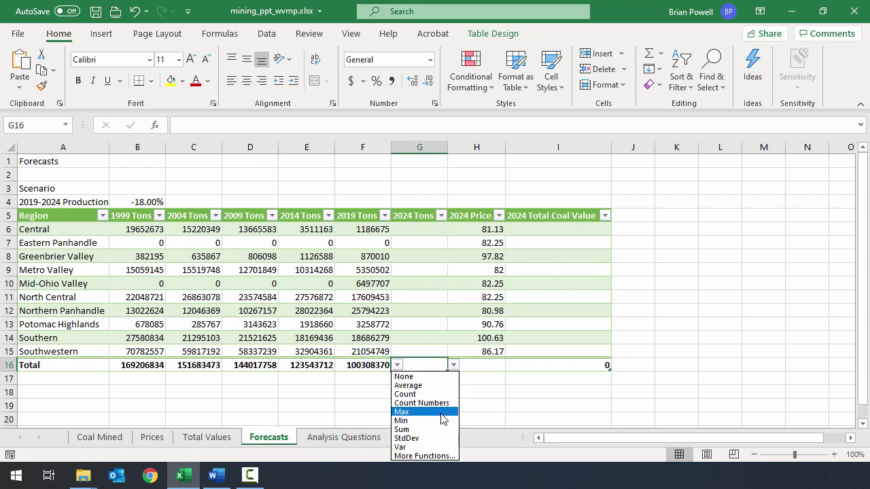
pyautogui.click(441, 430)
# Set the Forecasts Total row to Sum for the 2024 Total Coal Value column in I16.
pyautogui.click(564, 361)
pyautogui.click(616, 366)
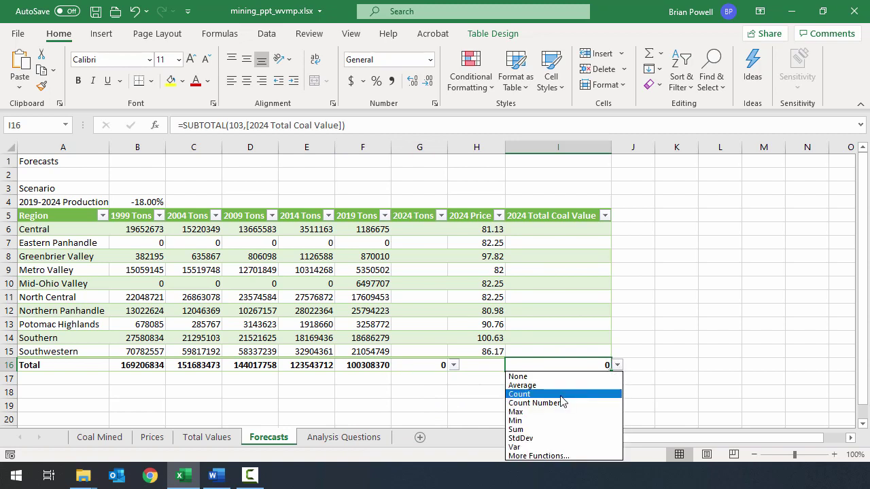
pyautogui.click(555, 430)
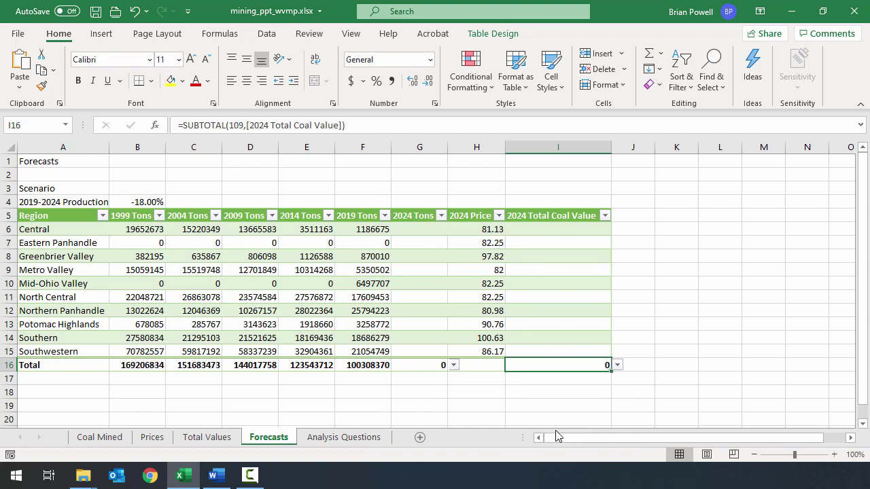
pyautogui.click(490, 360)
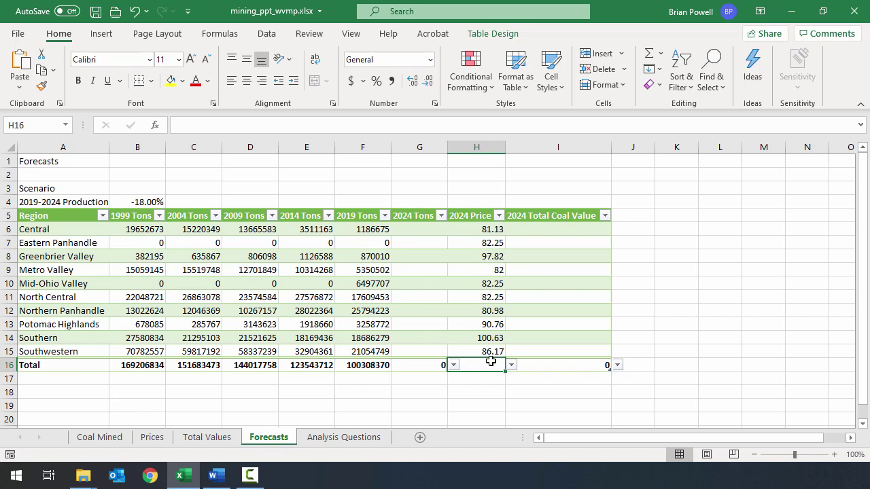
# Sort the Coal Mined table by County from A to Z and save the workbook.
pyautogui.click(102, 441)
pyautogui.scroll(17, 85, 241)
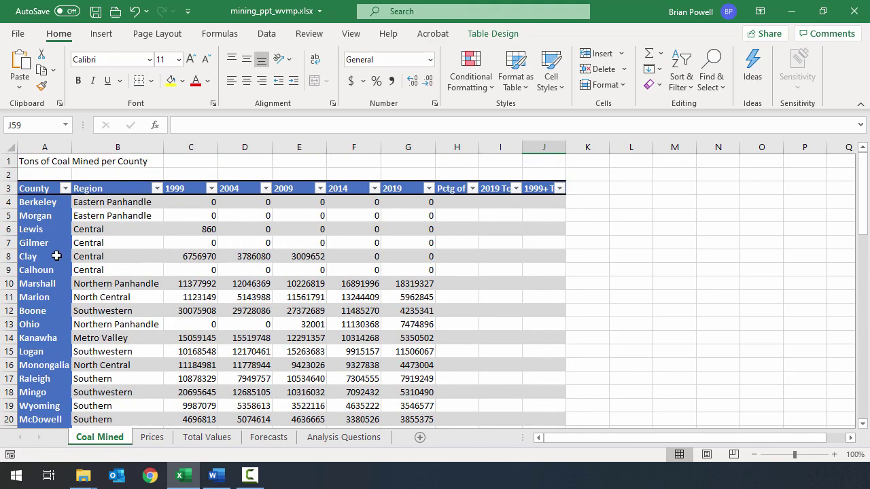
pyautogui.scroll(-9, 56, 256)
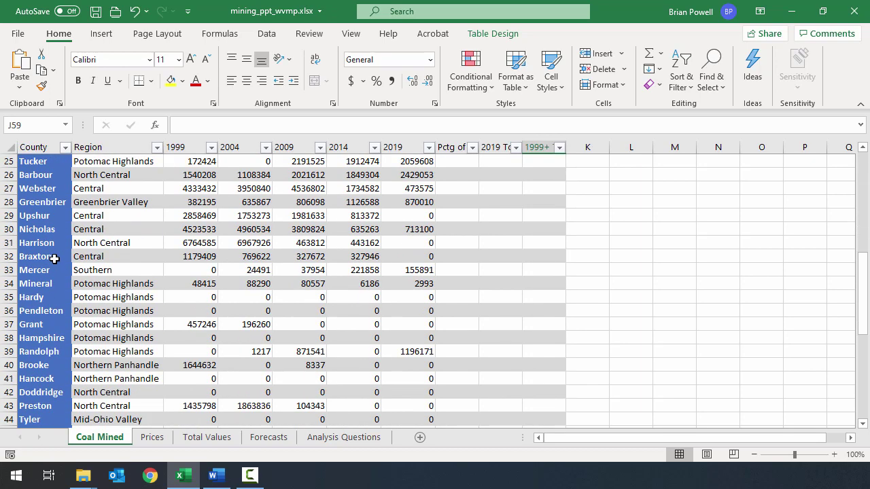
pyautogui.scroll(8, 54, 258)
pyautogui.scroll(1, 54, 259)
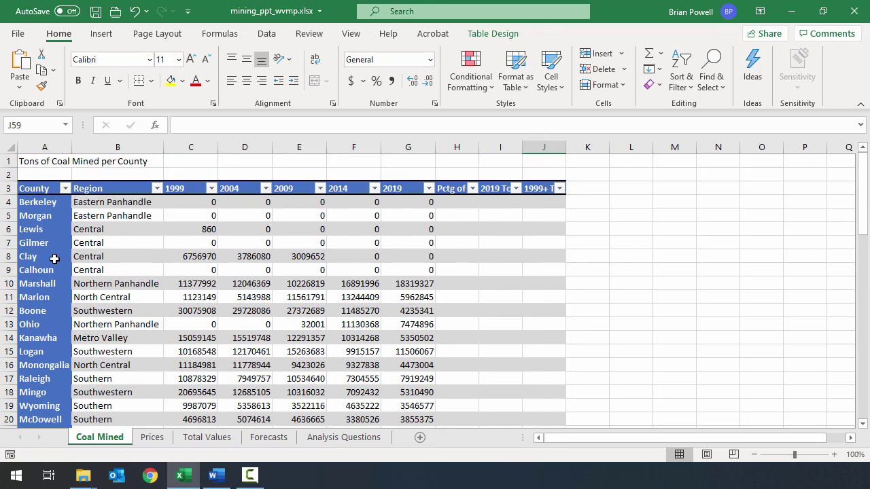
pyautogui.click(39, 190)
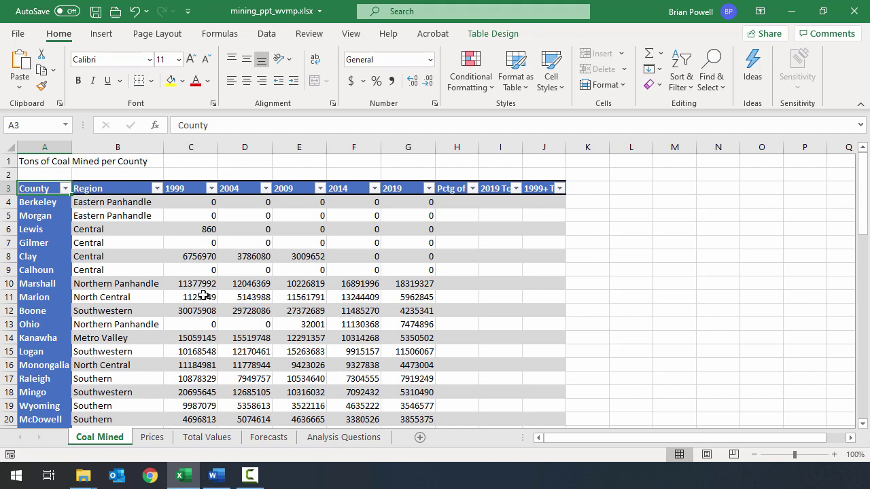
pyautogui.click(65, 190)
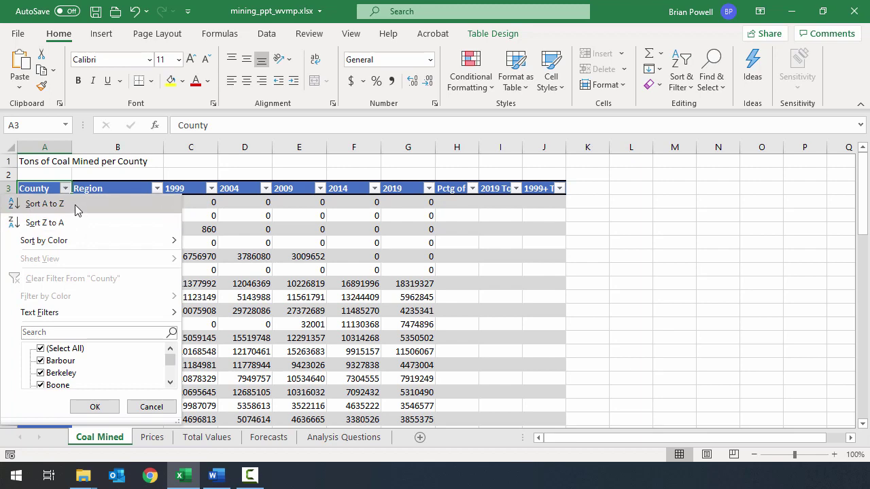
pyautogui.click(45, 204)
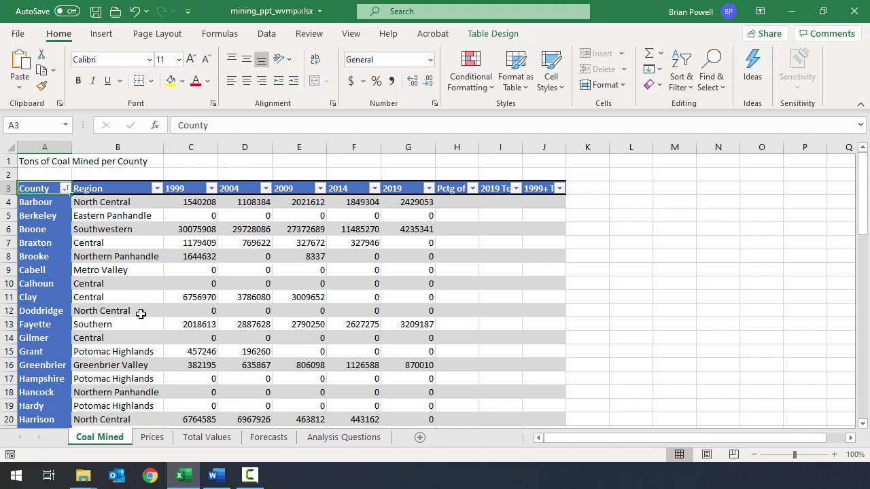
pyautogui.click(96, 12)
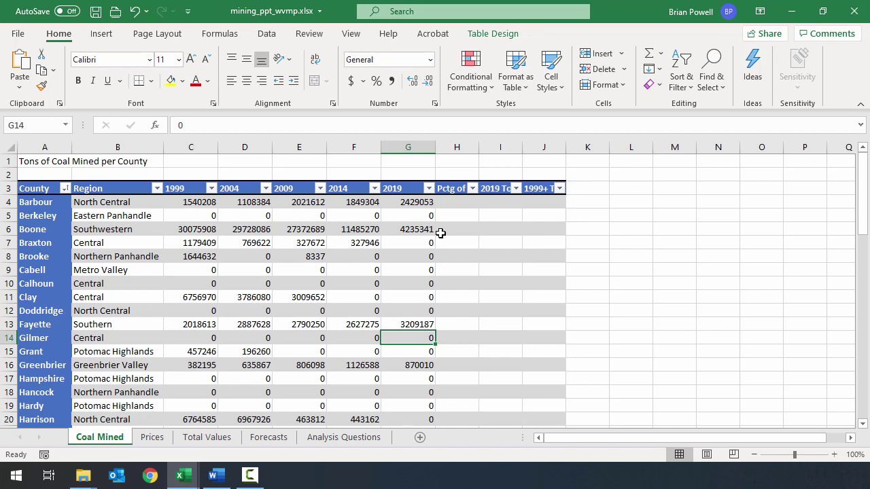
# Enter 10a as the first question label in A2 of the Analysis Questions sheet.
pyautogui.click(353, 438)
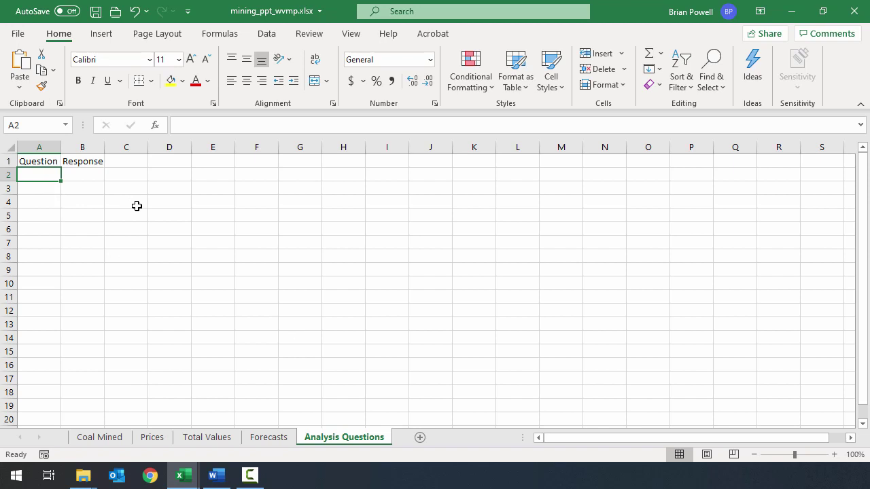
pyautogui.write('10')
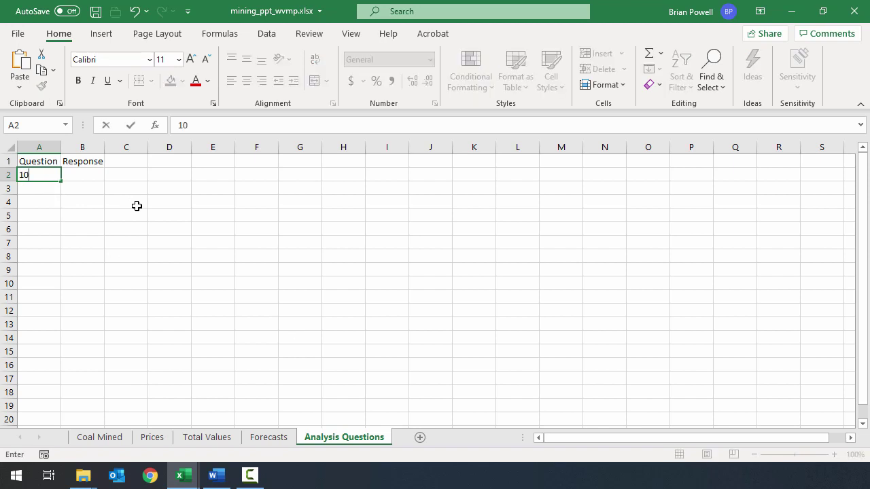
pyautogui.write('a')
pyautogui.press('Tab')
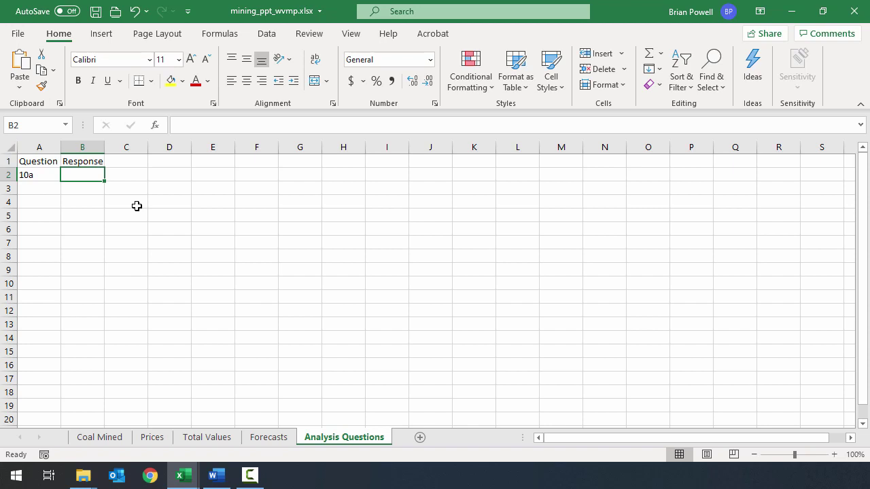
# Examine the 2019 tonnages of Monongalia, Wetzel and Wyoming counties on the Coal Mined sheet.
pyautogui.click(109, 439)
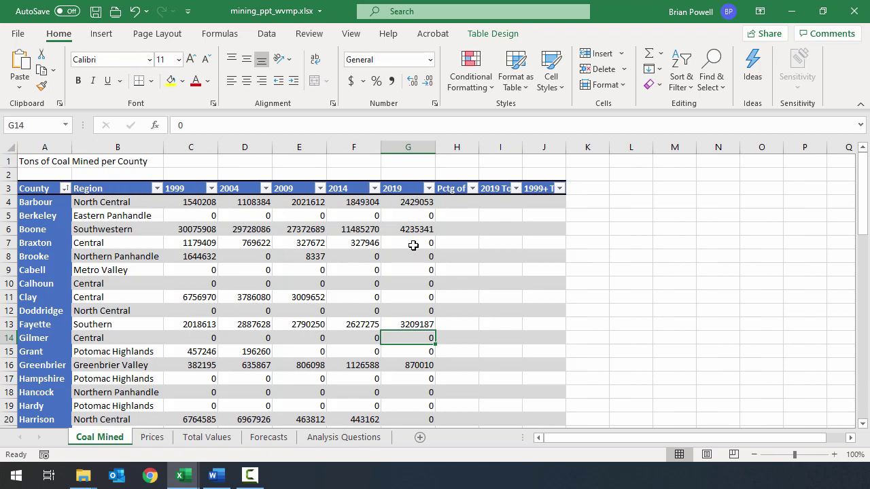
pyautogui.scroll(-1, 414, 247)
pyautogui.scroll(-6, 413, 247)
pyautogui.click(420, 328)
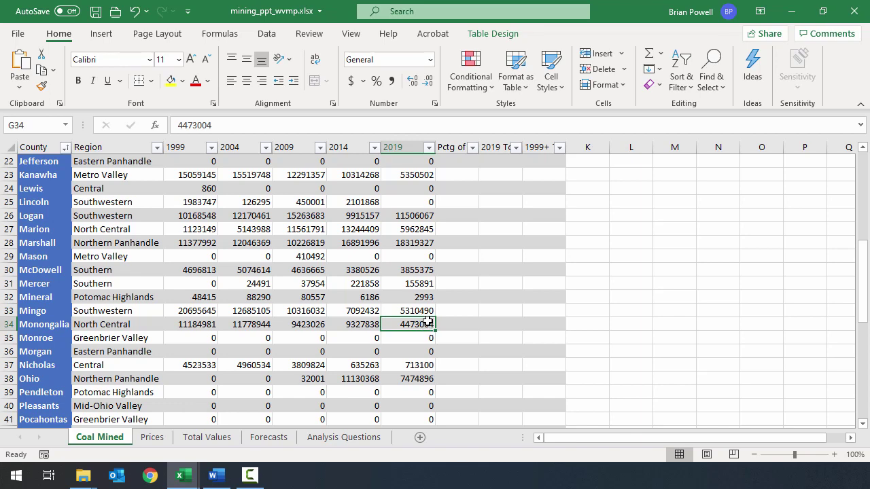
pyautogui.scroll(-3, 427, 325)
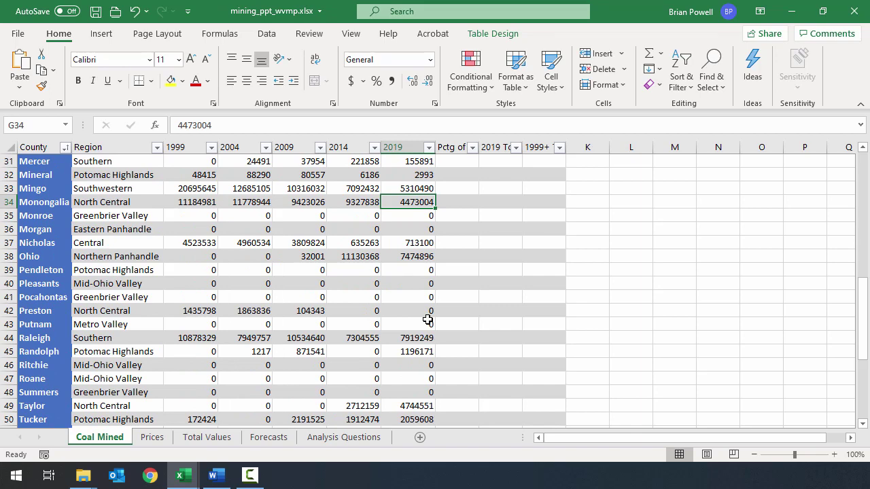
pyautogui.scroll(-1, 428, 321)
pyautogui.scroll(-1, 428, 320)
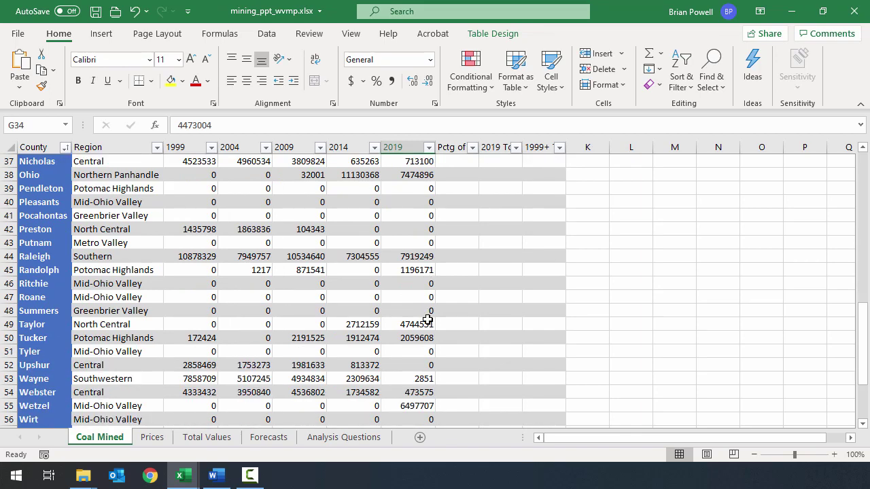
pyautogui.scroll(-1, 428, 320)
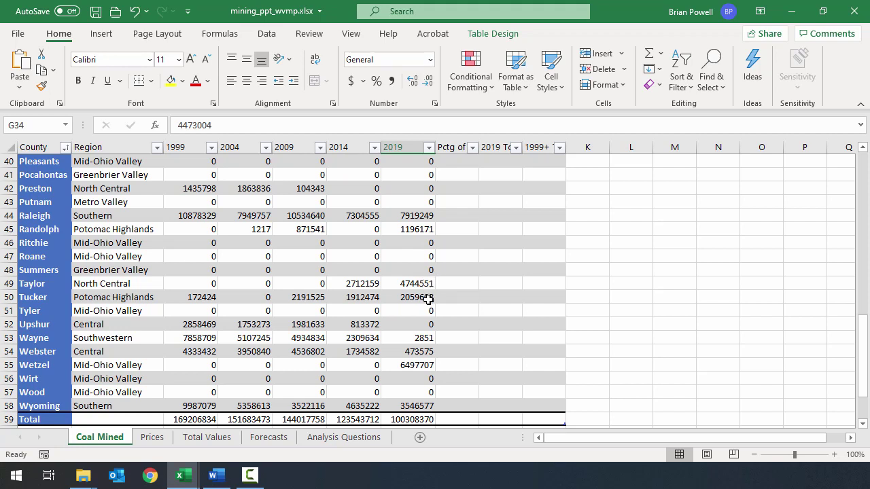
pyautogui.click(428, 369)
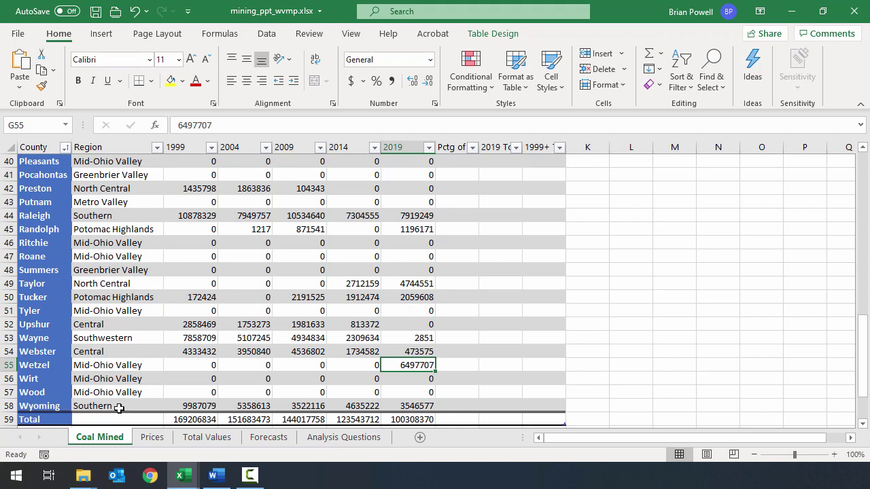
pyautogui.click(424, 406)
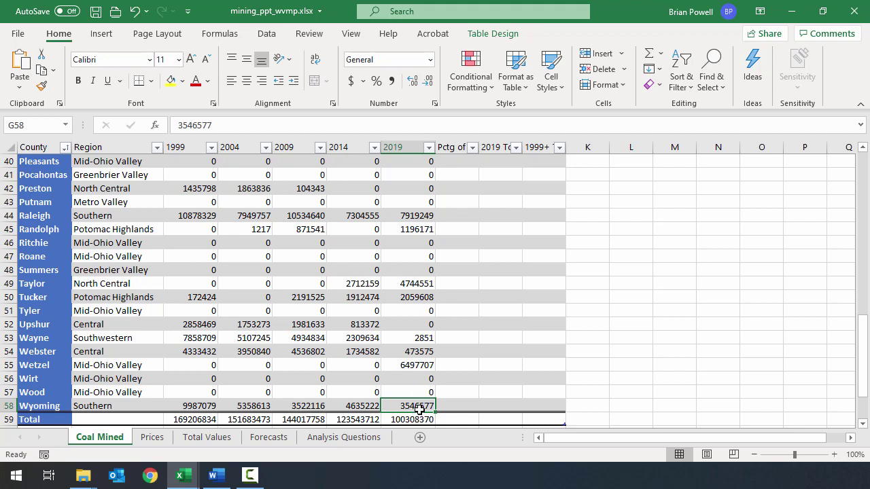
# Examine the 2019 tonnages of Mingo, McDowell, Marshall and Fayette counties in the Coal Mined table.
pyautogui.scroll(3, 419, 407)
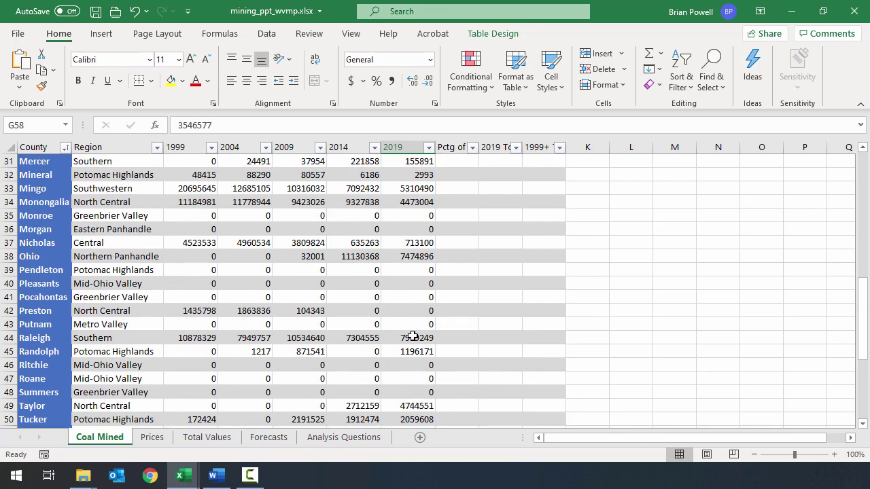
pyautogui.scroll(1, 412, 336)
pyautogui.click(408, 231)
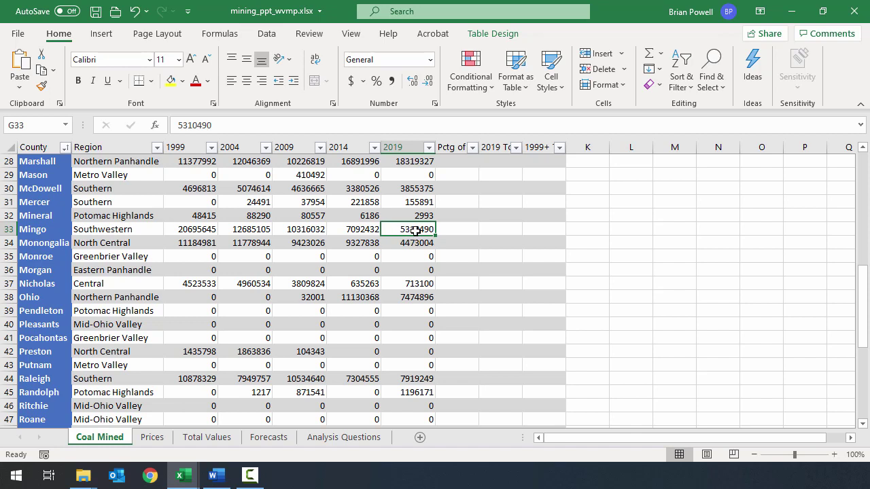
pyautogui.click(426, 188)
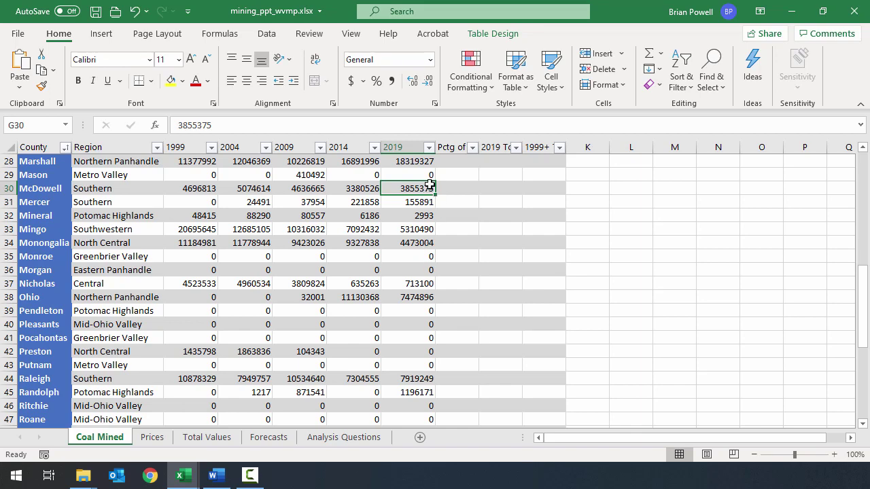
pyautogui.scroll(1, 423, 238)
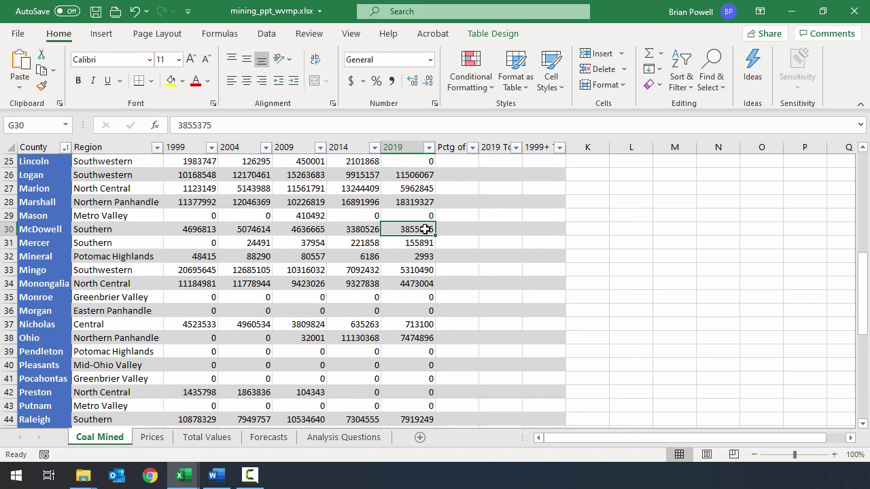
pyautogui.click(425, 201)
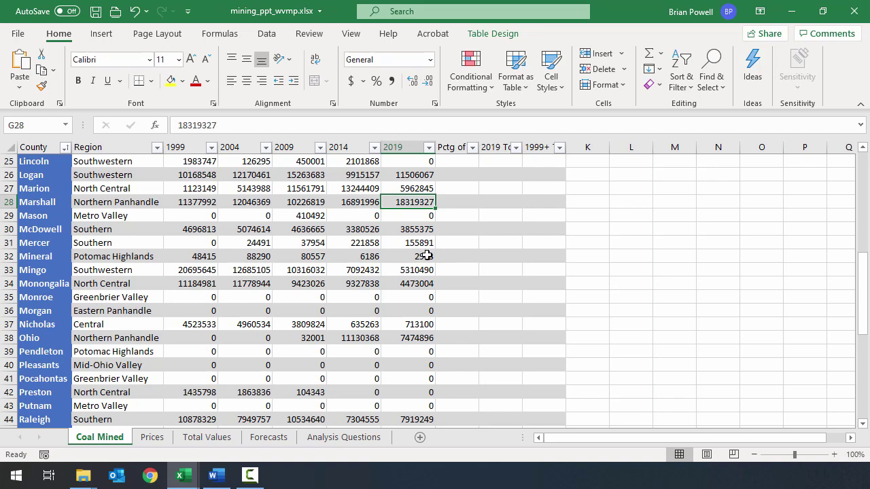
pyautogui.scroll(1, 426, 255)
pyautogui.scroll(2, 427, 255)
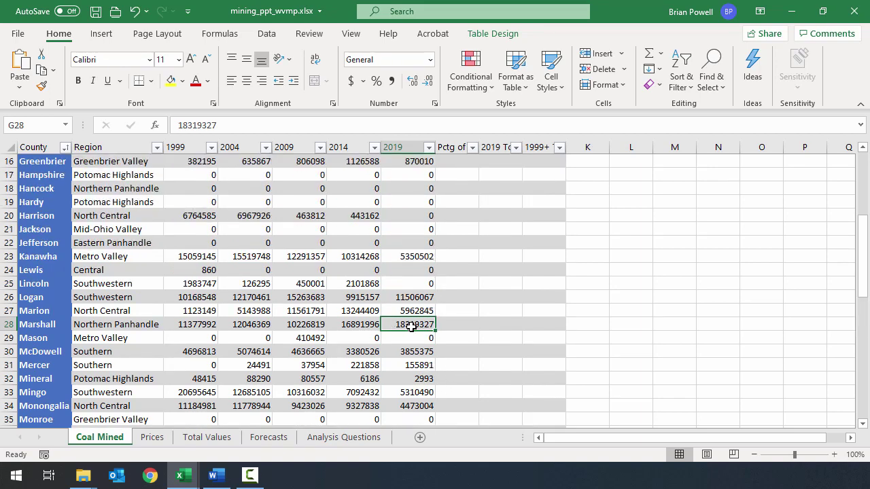
pyautogui.scroll(2, 418, 325)
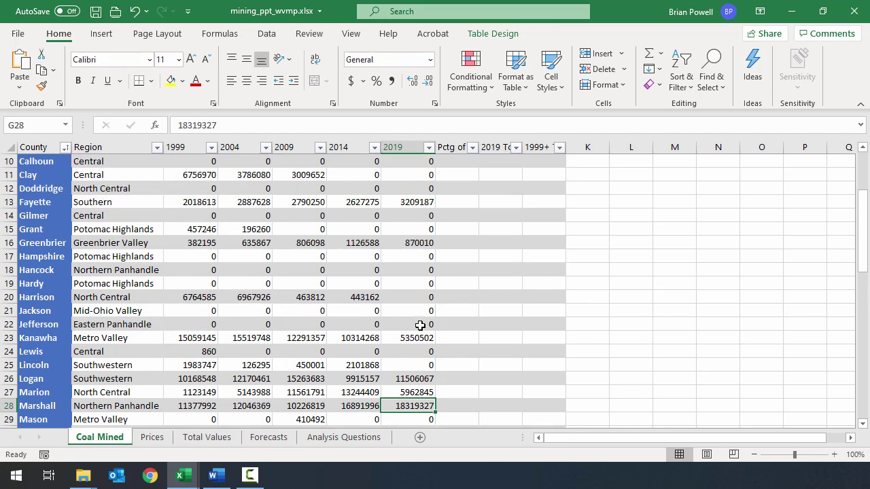
pyautogui.click(427, 202)
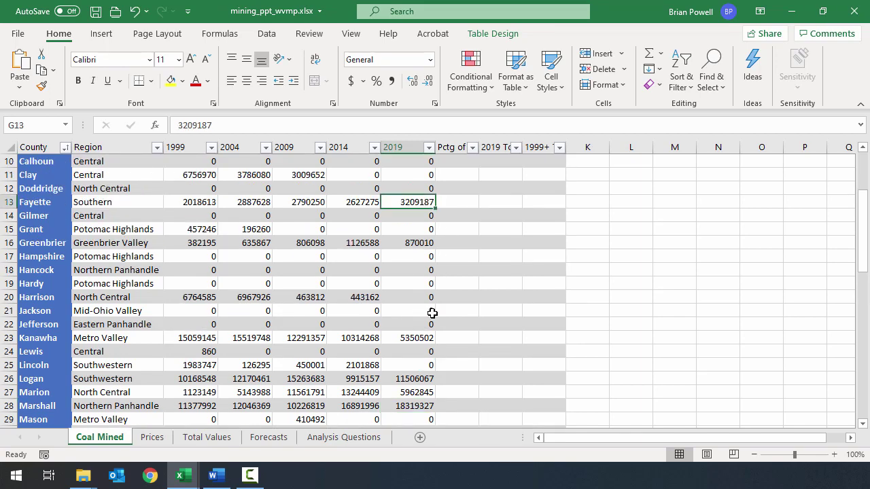
# Review the 2019 column across the county list to see which counties mined coal and which mined none.
pyautogui.scroll(2, 431, 314)
pyautogui.scroll(1, 432, 312)
pyautogui.scroll(-11, 433, 313)
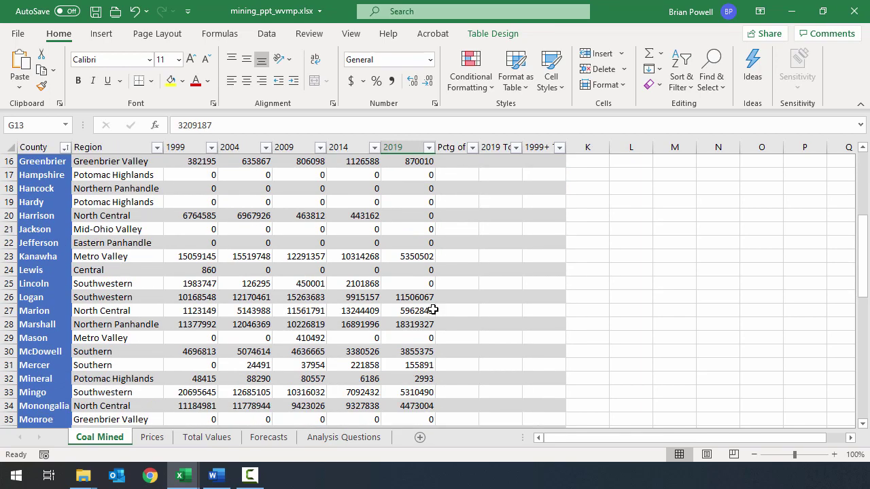
pyautogui.scroll(-3, 437, 378)
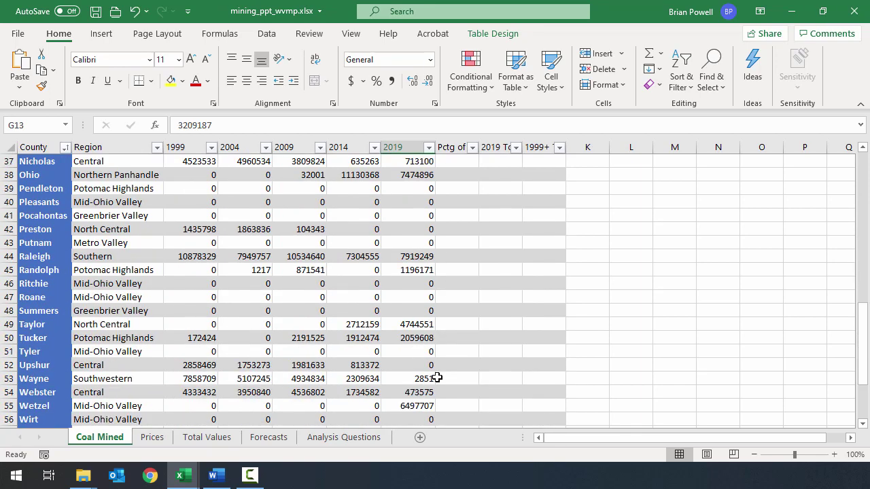
pyautogui.scroll(2, 432, 363)
pyautogui.scroll(12, 432, 362)
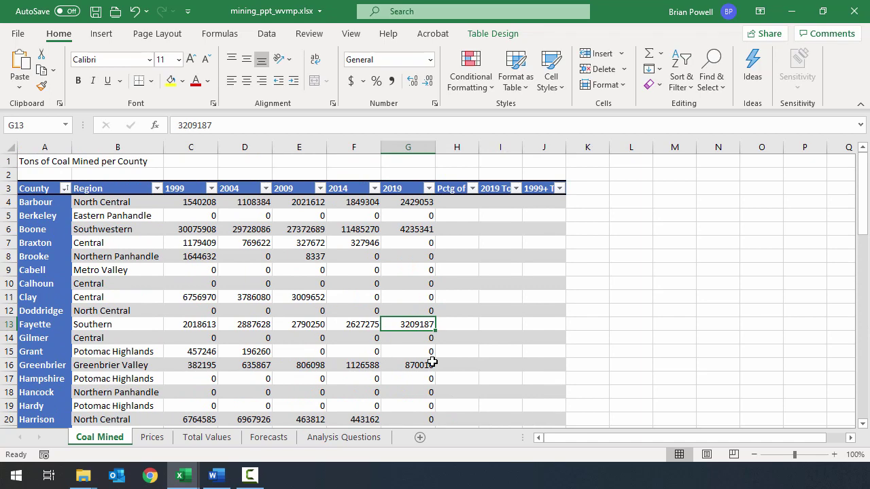
pyautogui.scroll(-1, 432, 362)
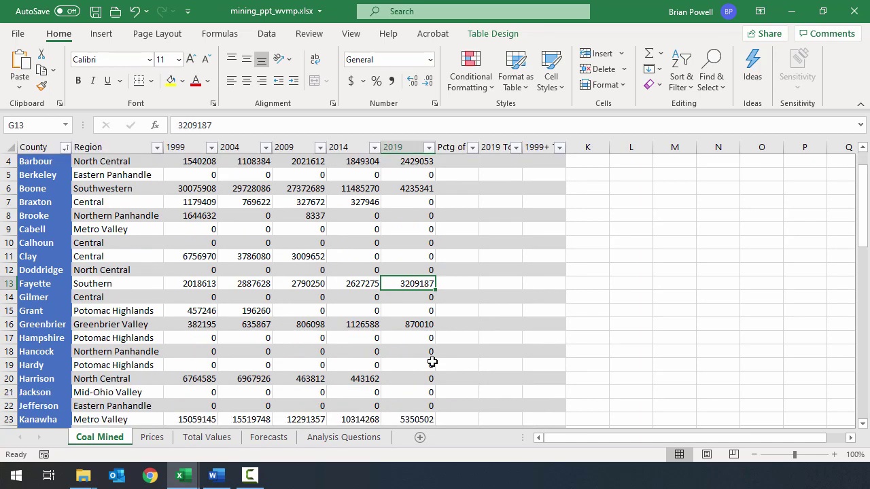
pyautogui.scroll(-2, 433, 362)
pyautogui.scroll(-3, 432, 363)
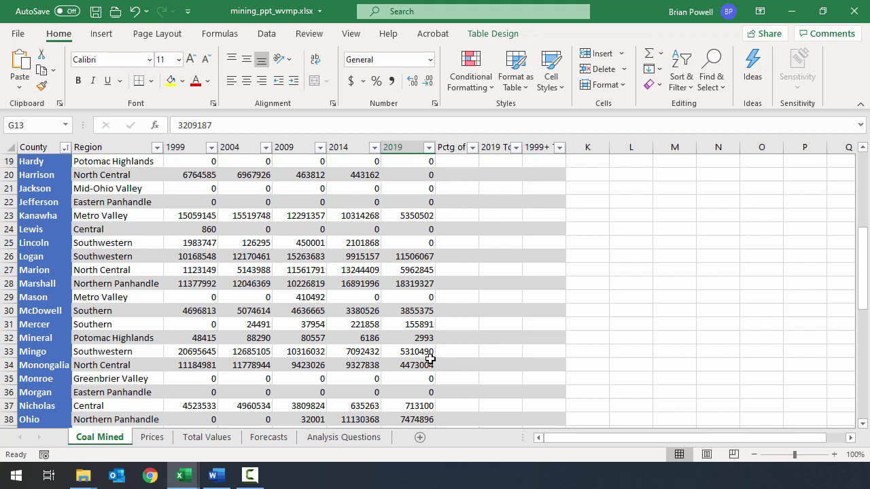
pyautogui.scroll(-4, 408, 294)
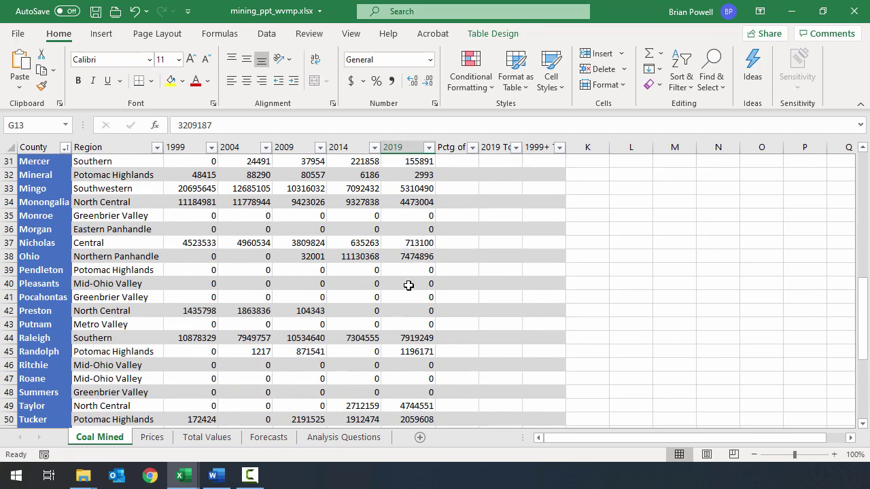
pyautogui.click(408, 285)
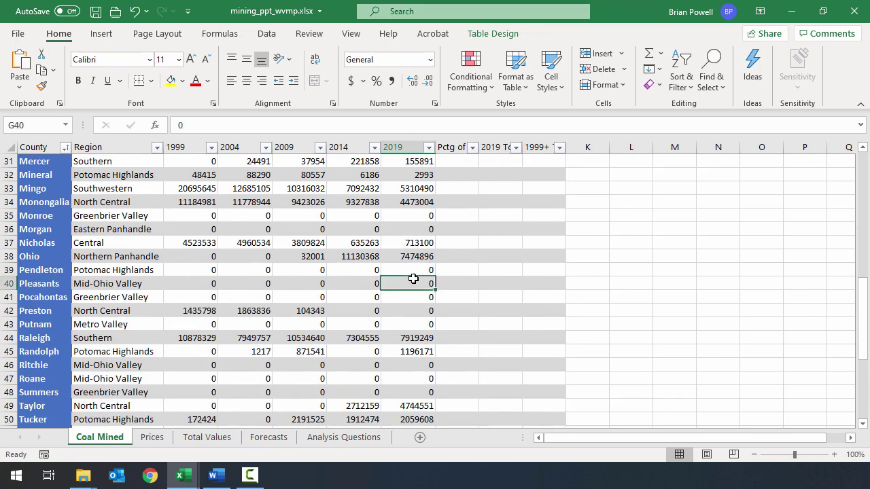
pyautogui.scroll(-1, 413, 279)
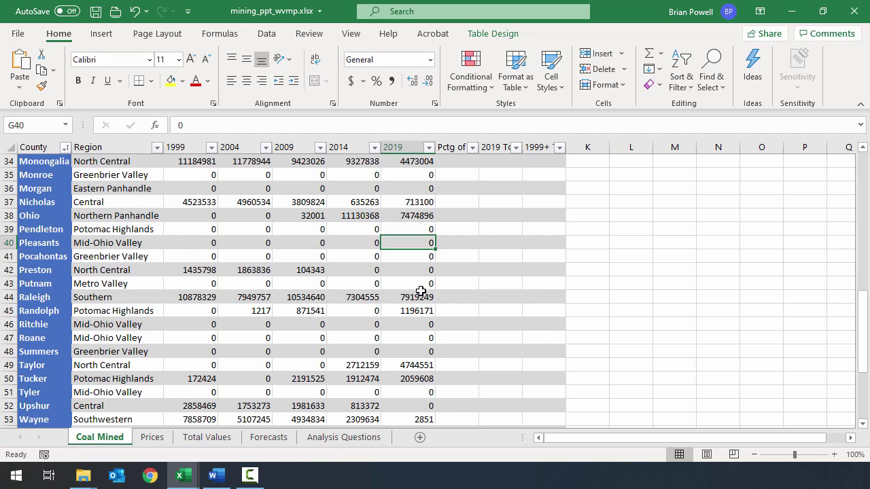
pyautogui.scroll(-1, 419, 288)
pyautogui.scroll(12, 420, 291)
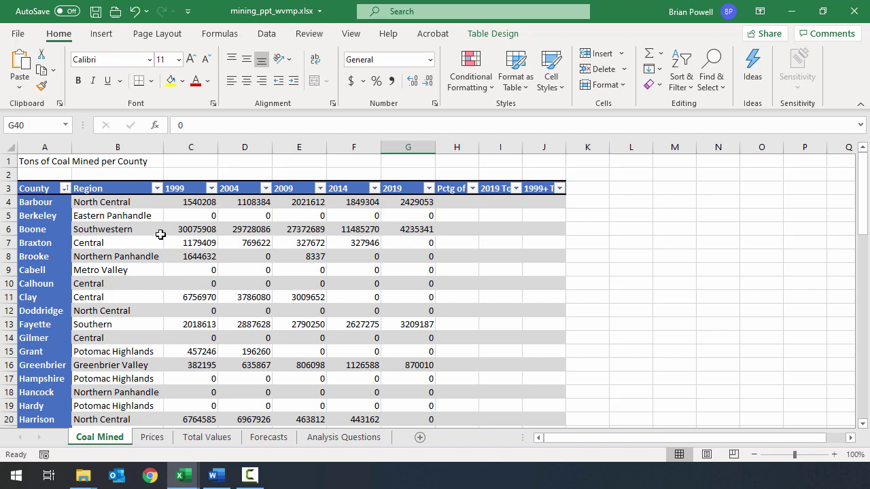
# Compare the 1999 and 2019 tonnages of the southern coal counties Boone, Mingo, McDowell and Wyoming.
pyautogui.click(190, 233)
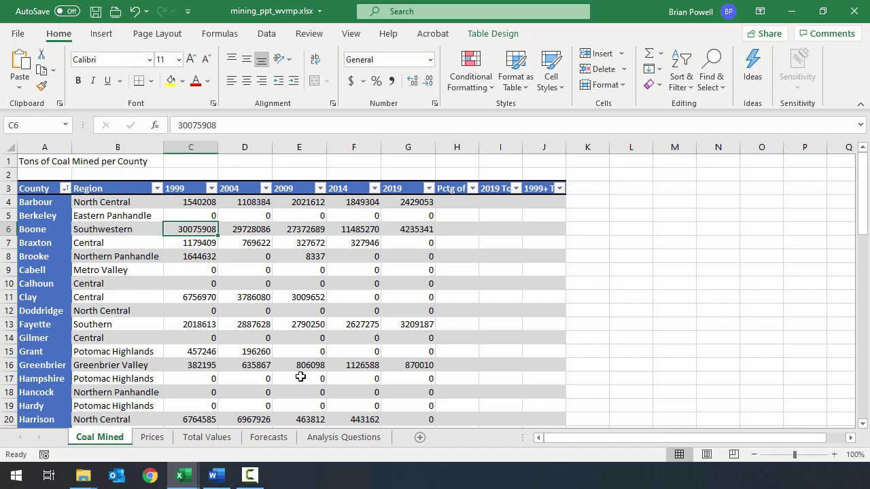
pyautogui.click(419, 229)
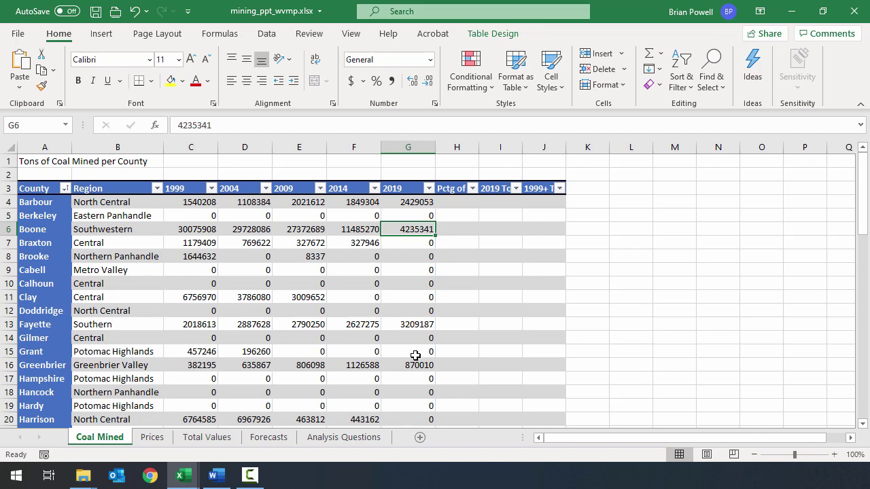
pyautogui.scroll(-3, 415, 355)
pyautogui.scroll(-2, 415, 355)
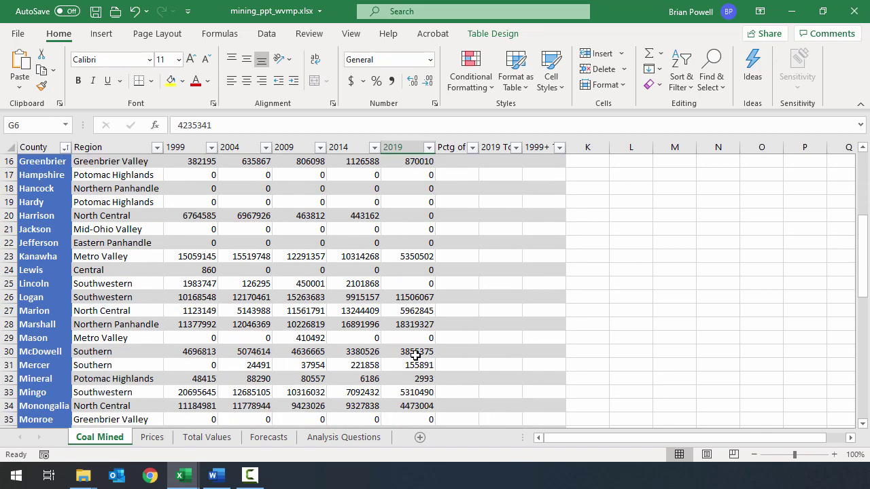
pyautogui.click(207, 394)
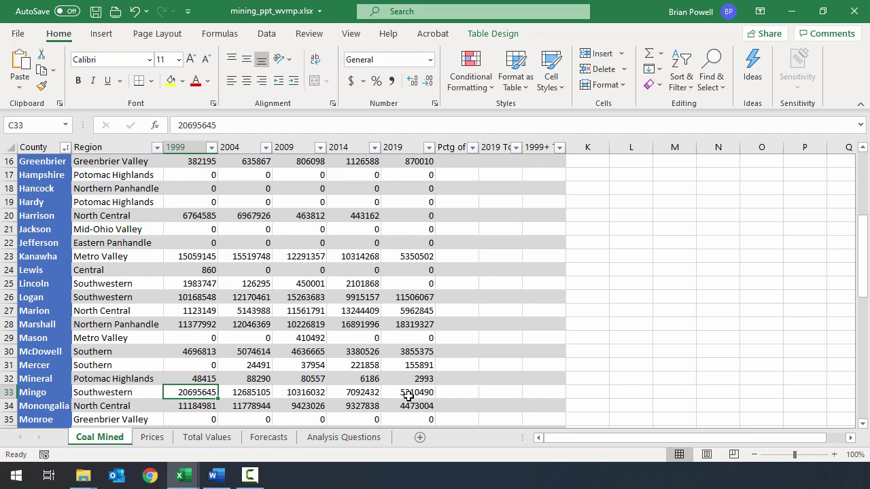
pyautogui.click(412, 392)
pyautogui.scroll(-3, 442, 266)
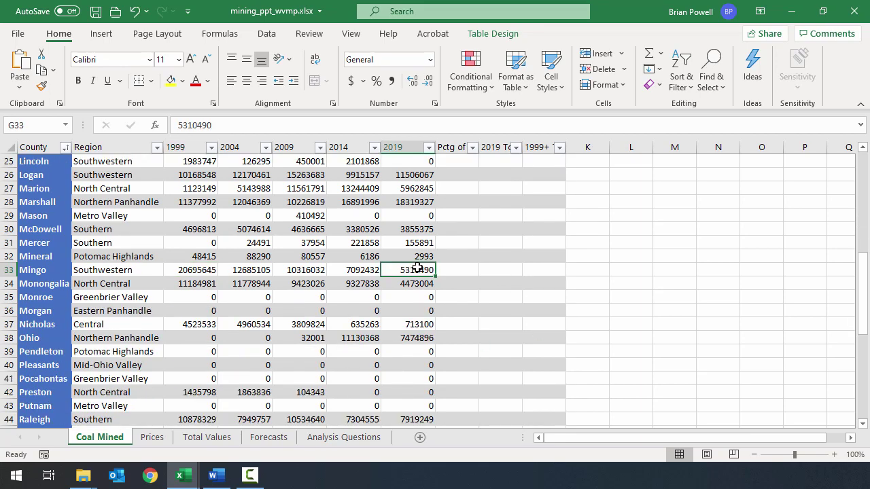
pyautogui.click(195, 230)
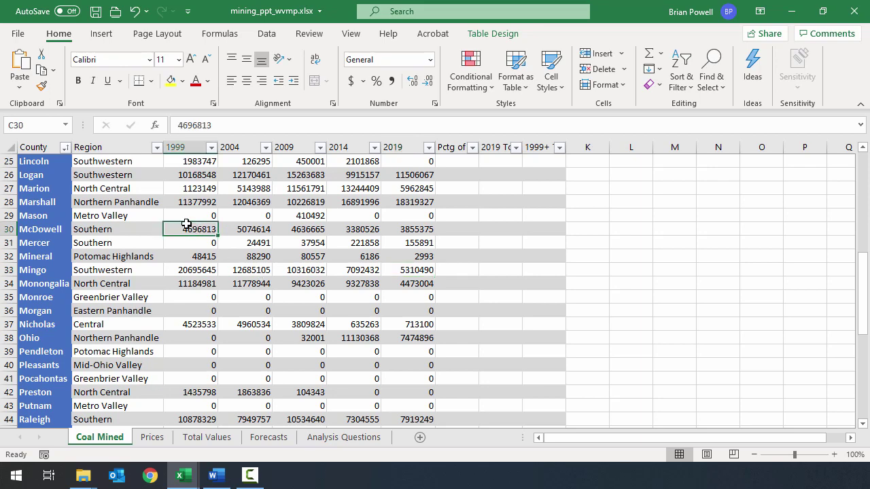
pyautogui.scroll(-3, 302, 292)
pyautogui.scroll(-2, 302, 291)
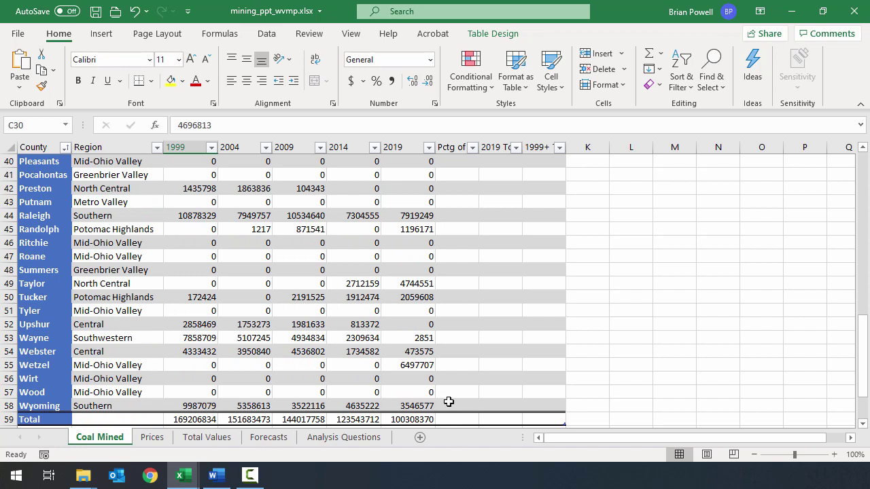
pyautogui.click(195, 406)
pyautogui.click(422, 406)
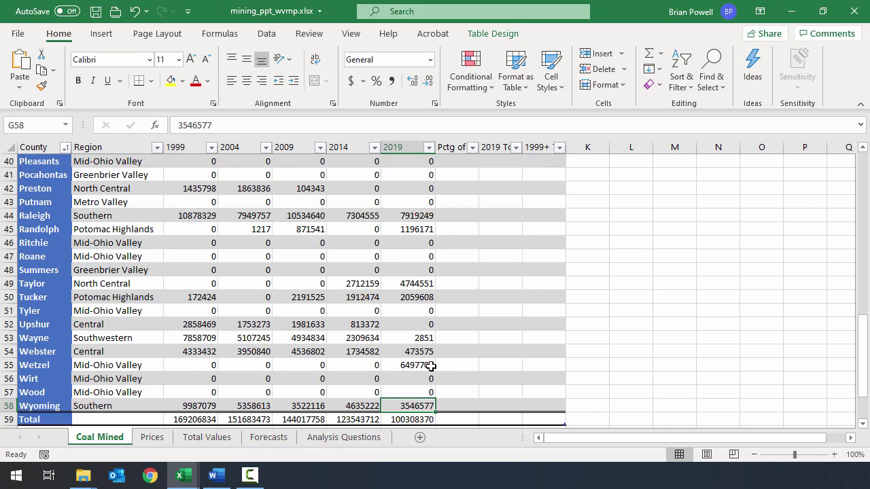
# Compare Monongalia County's 1999 and 2019 tonnages and return to the Analysis Questions sheet.
pyautogui.scroll(5, 431, 365)
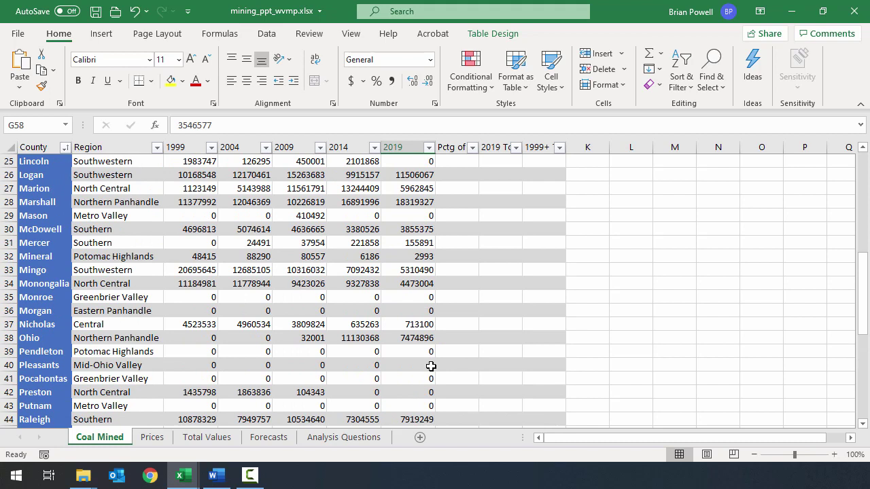
pyautogui.click(193, 284)
pyautogui.click(407, 284)
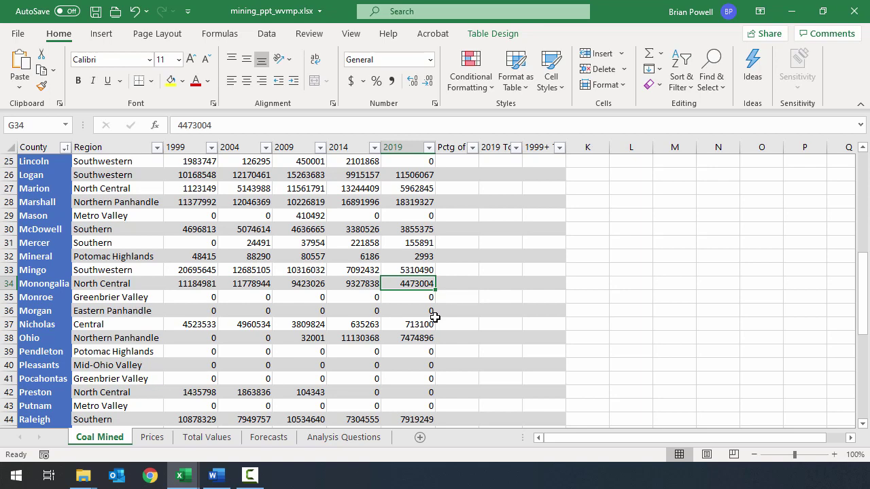
pyautogui.click(351, 440)
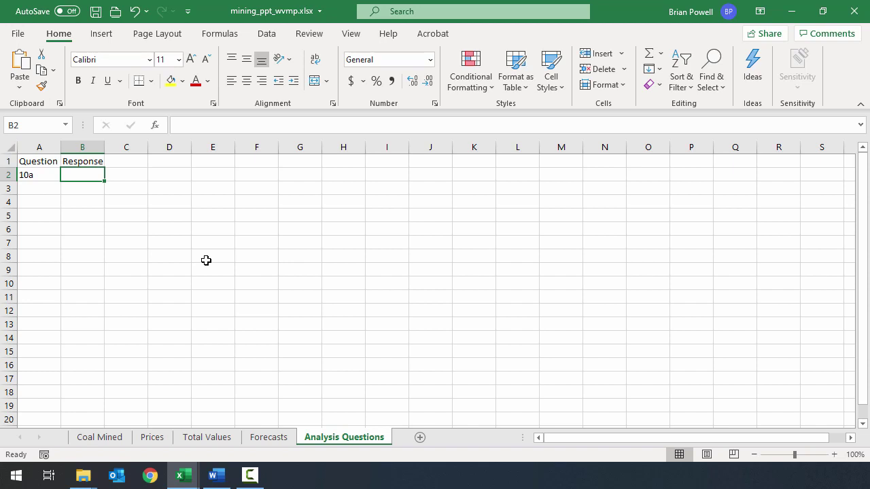
# Begin the 10a response: Monongalia was in the upper middle of 2019 coal counties, while many coalfields counties likely exhausted their reserves of easier-to-mine coal.
pyautogui.write('In 2019, Monongalia County was in the upper middle of the pack of coal mining counties.')
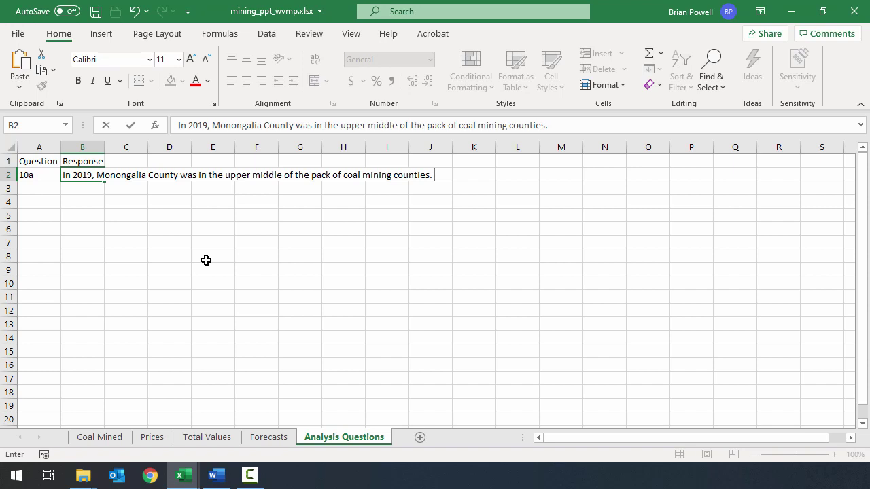
pyautogui.write('Many coalfields counties ')
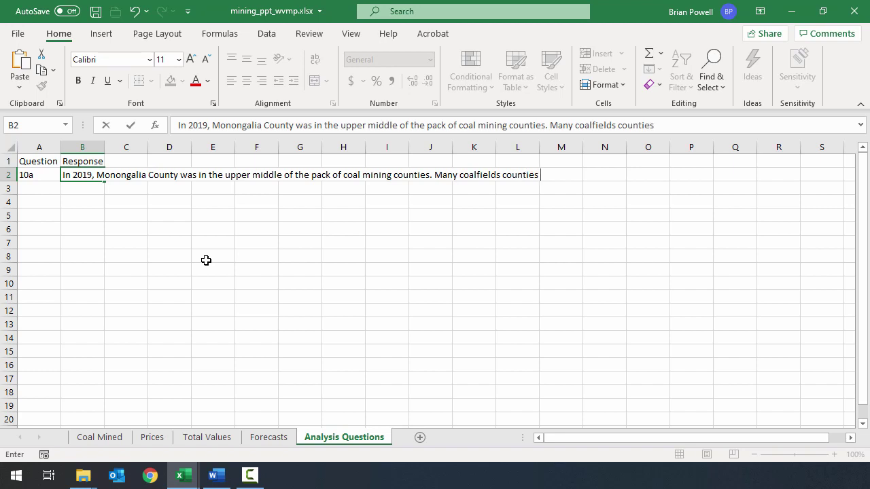
pyautogui.write('used to mine much more coal ')
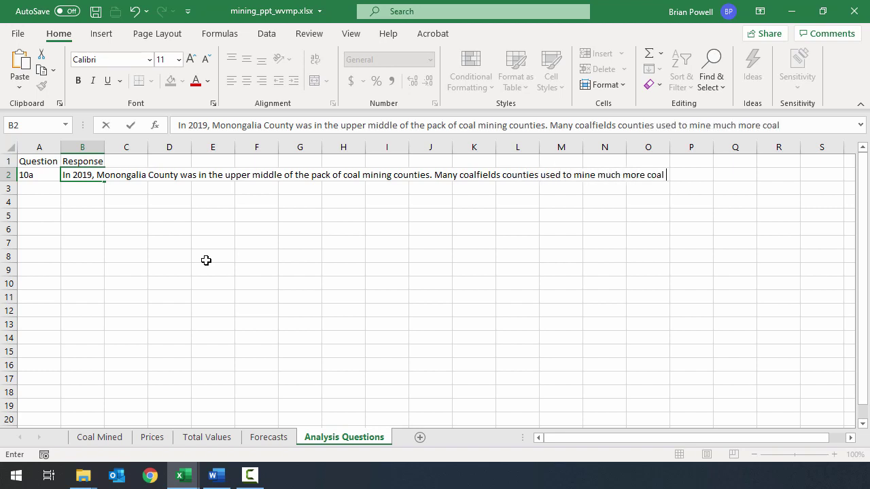
pyautogui.write('and likely e')
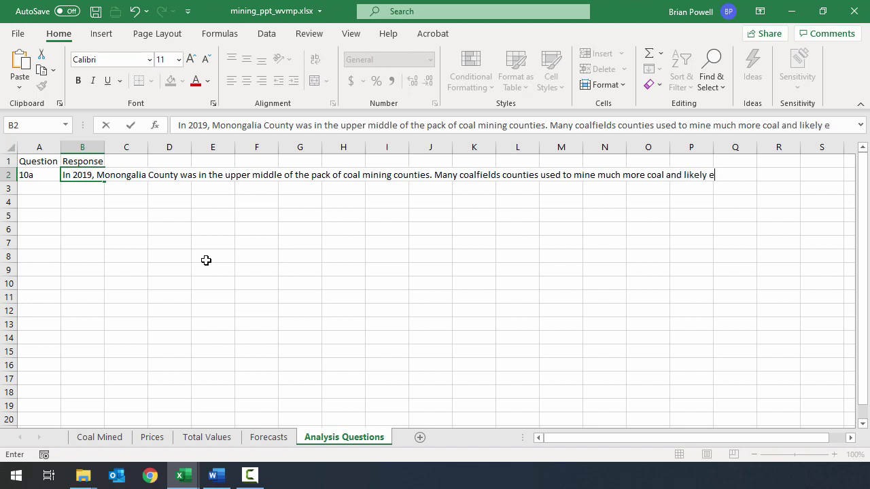
pyautogui.write('xhausted their res')
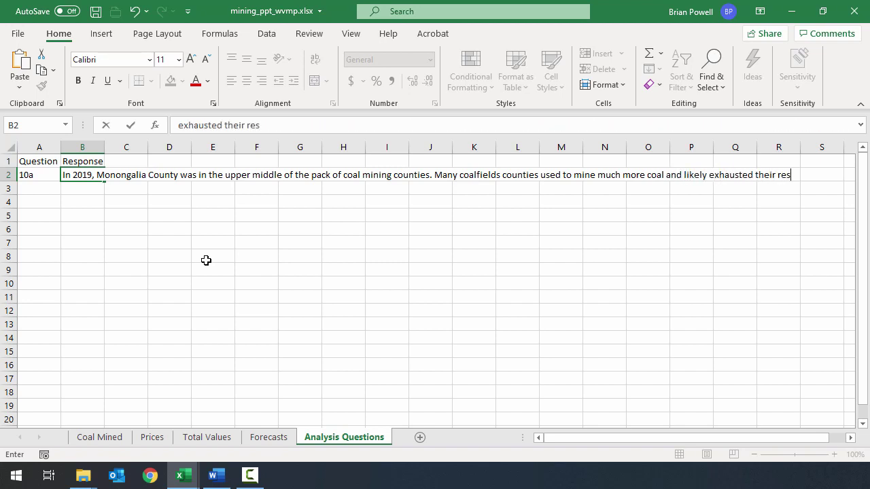
pyautogui.write('erves of easier-to-mine coal, where Monongalia')
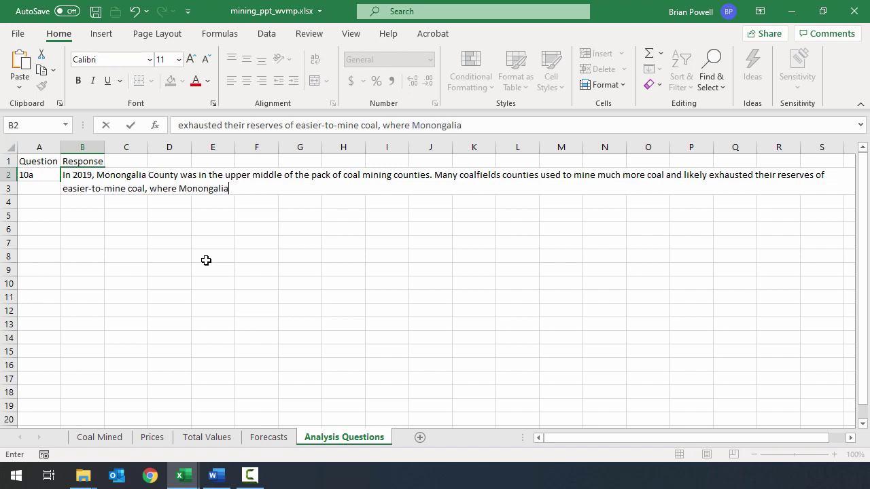
# Finish the 10a response stating that Monongalia County has had more moderate production and still likely has some easier-to-produce coal left to mine.
pyautogui.write(' County has ')
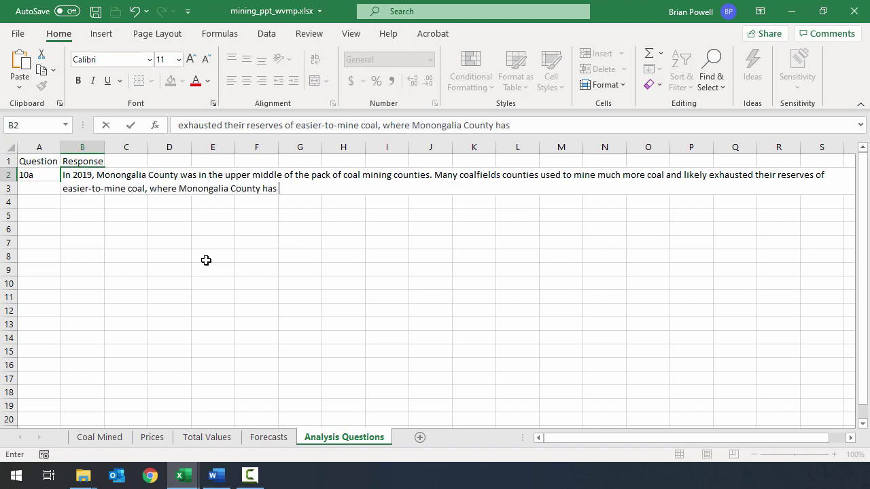
pyautogui.write('ge')
pyautogui.press('BackSpace')
pyautogui.press('BackSpace')
pyautogui.write('had more m')
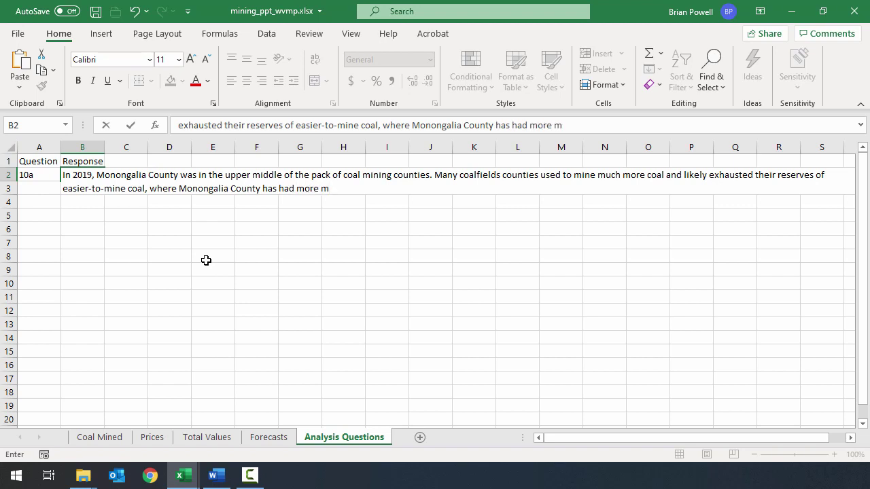
pyautogui.write('oderate production')
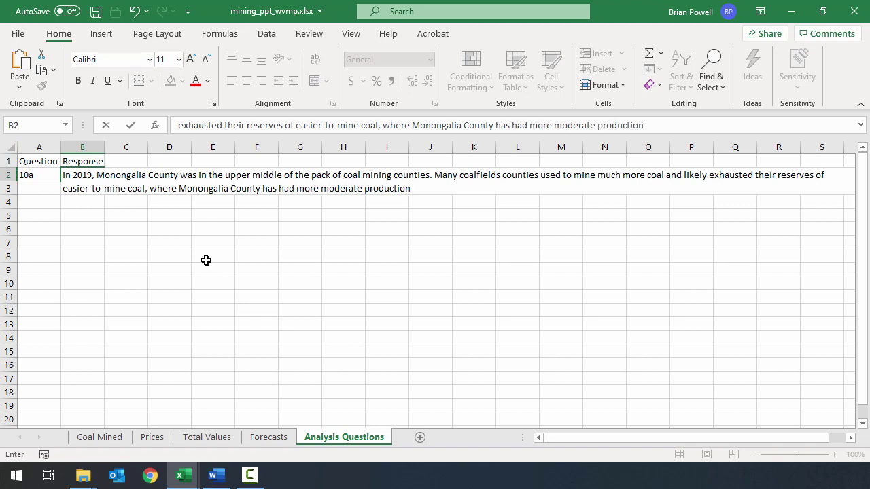
pyautogui.write(' and ')
pyautogui.write('still likely')
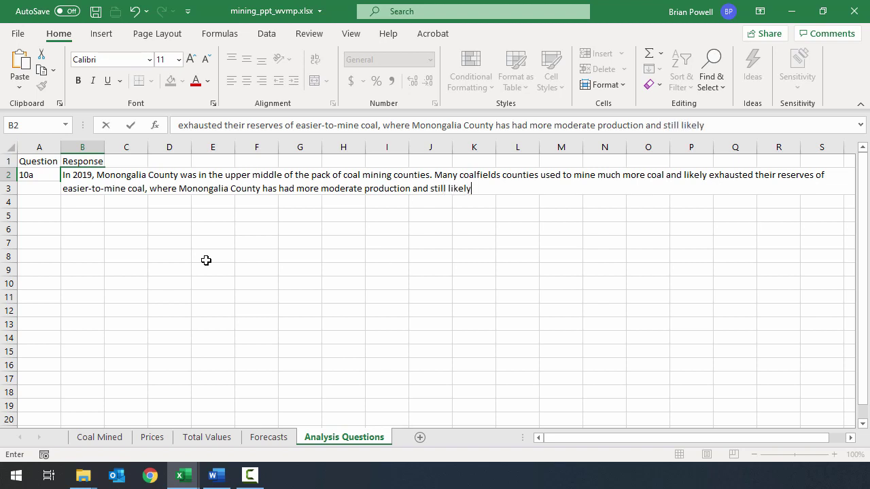
pyautogui.write(' has some easier')
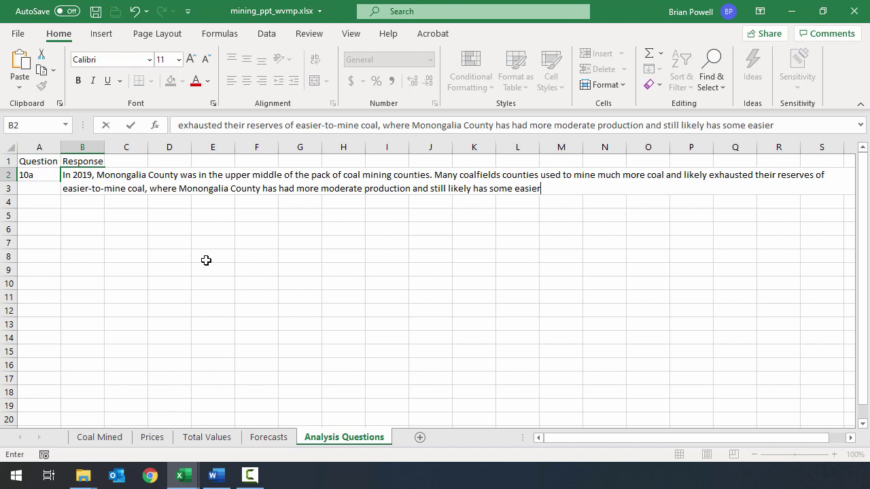
pyautogui.write('-to-produce c')
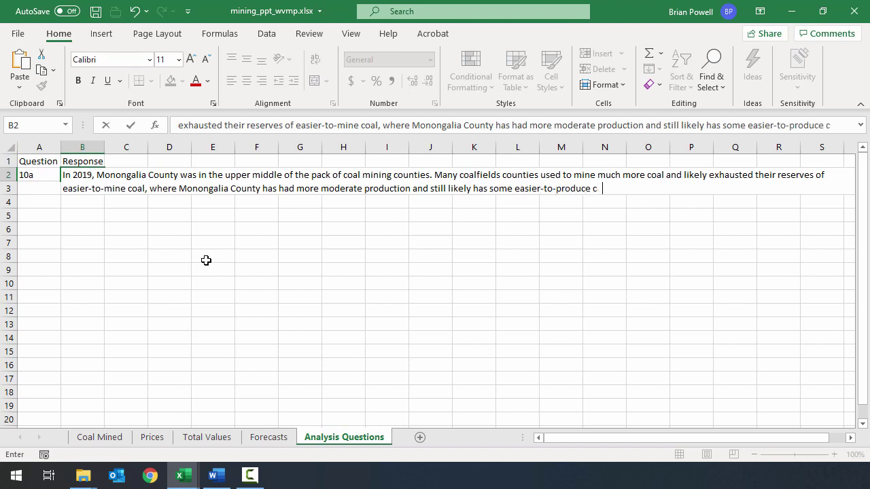
pyautogui.write('oal left to mine')
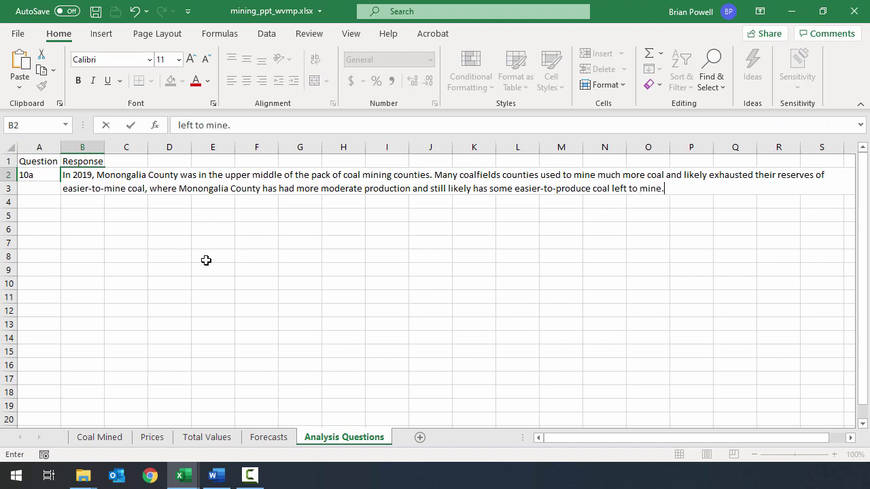
pyautogui.press('Return')
# Add question label 10b in the row below 10a, ready for its response.
pyautogui.press('Left')
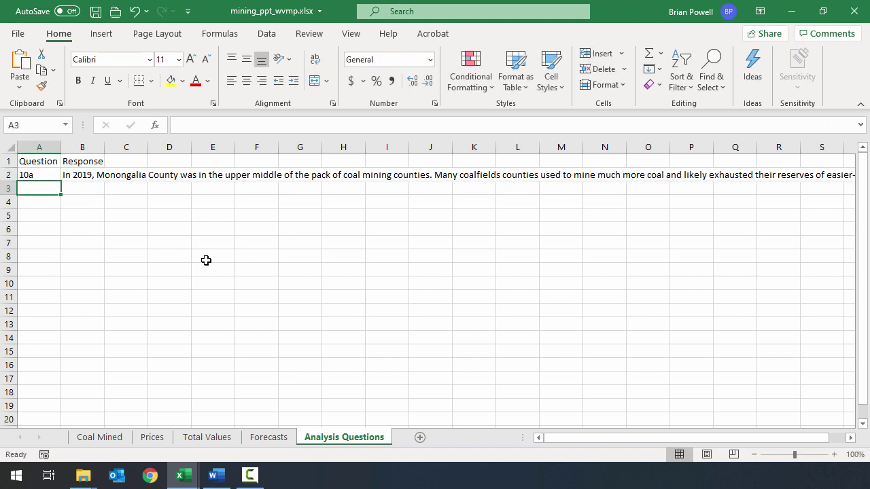
pyautogui.write('10b')
pyautogui.press('Tab')
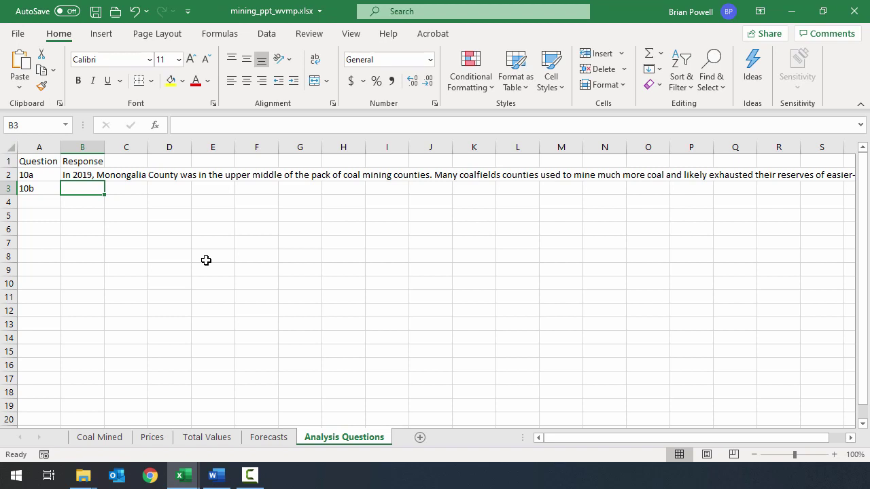
# Sort the Coal Mined table by 1999 tonnage from largest to smallest, check the top county, and undo the sort.
pyautogui.click(121, 437)
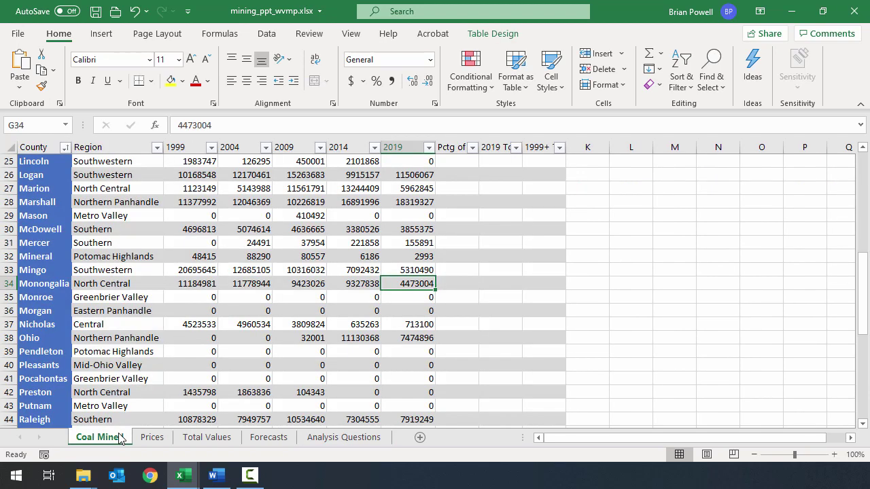
pyautogui.click(210, 149)
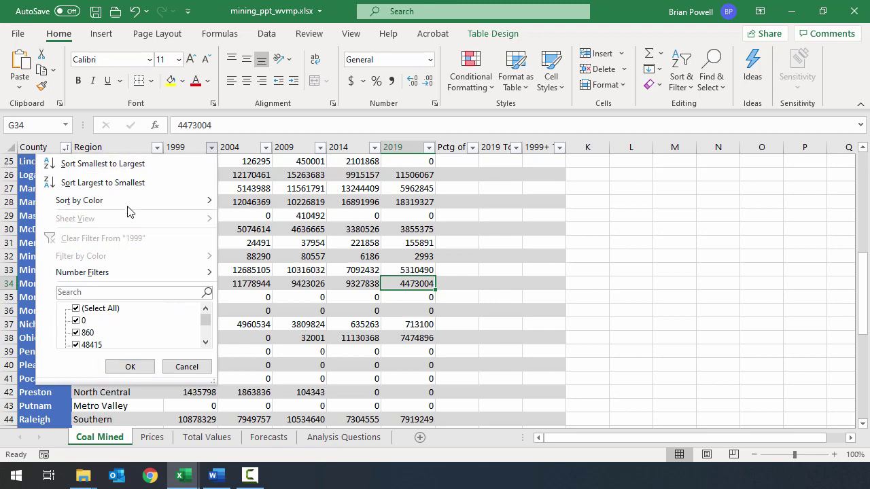
pyautogui.click(141, 184)
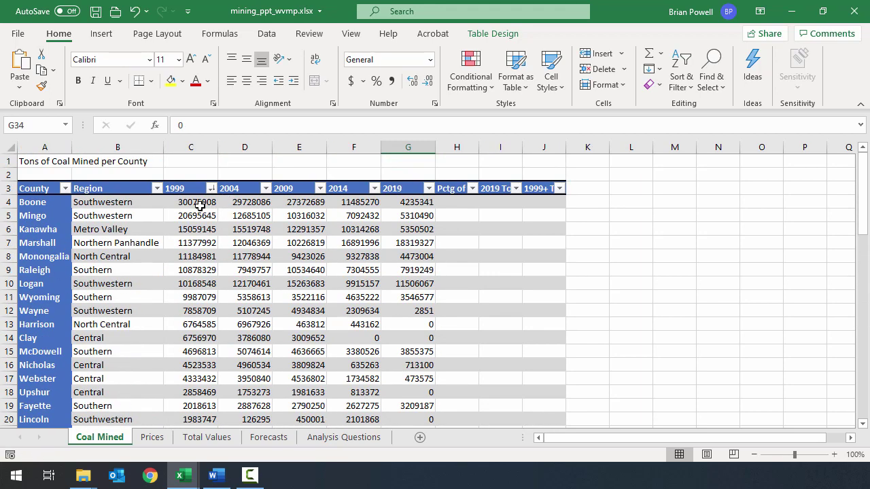
pyautogui.click(201, 204)
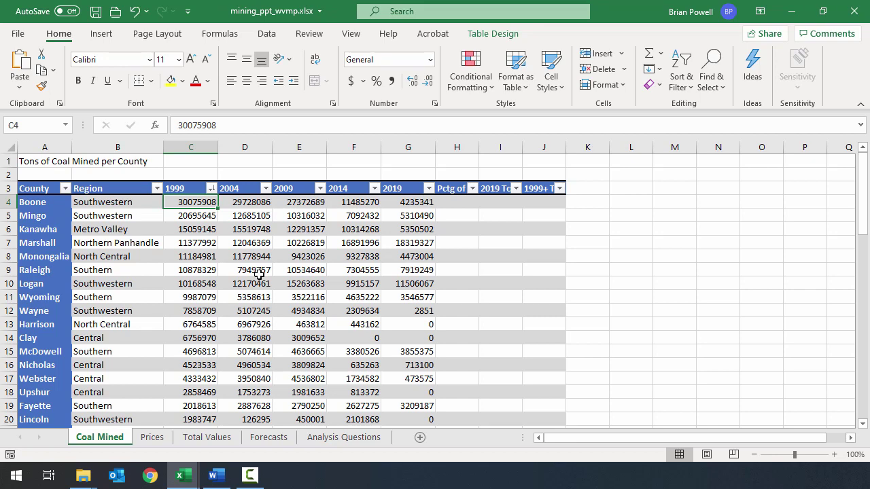
pyautogui.hotkey('ctrl', 'z')
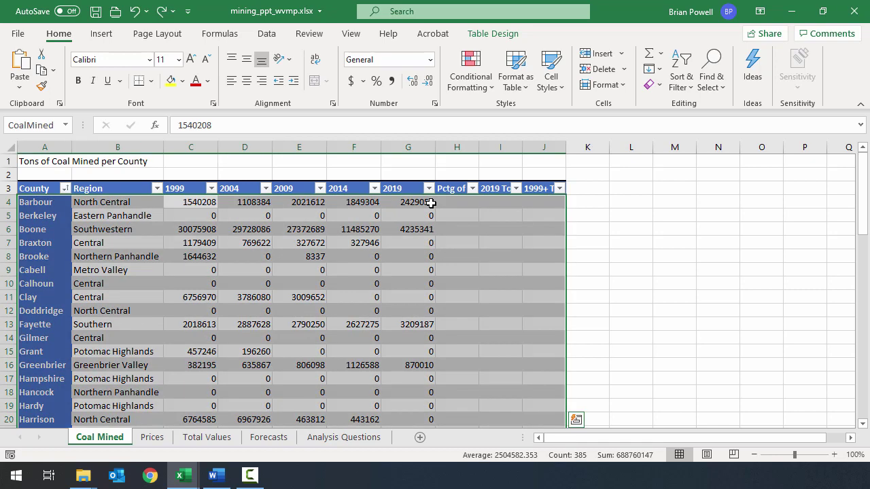
# Look through the 2019 column of the Coal Mined table for the county with the highest tonnage.
pyautogui.click(411, 215)
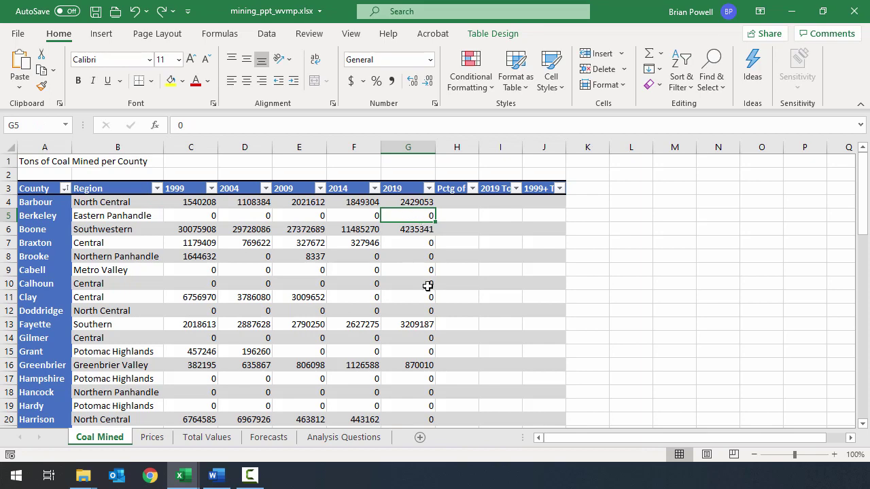
pyautogui.scroll(-1, 428, 286)
pyautogui.scroll(-3, 427, 286)
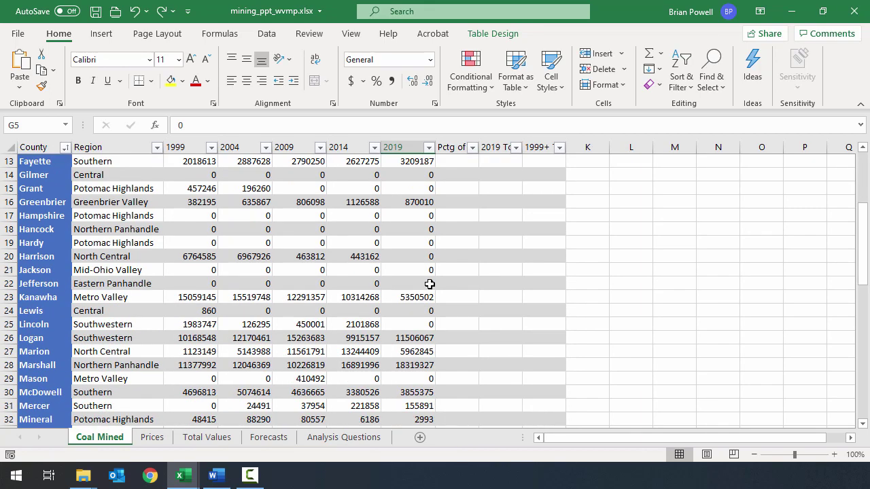
pyautogui.click(417, 366)
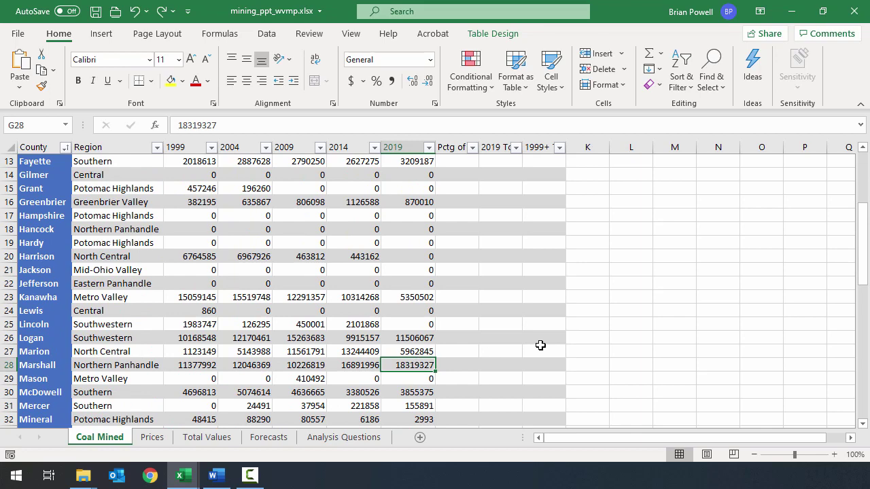
# Answer 10b on the Analysis Questions sheet with "In 1999, Boone County produced the most coal. In 2019, it was Marshall County.".
pyautogui.click(333, 438)
pyautogui.write('In 1')
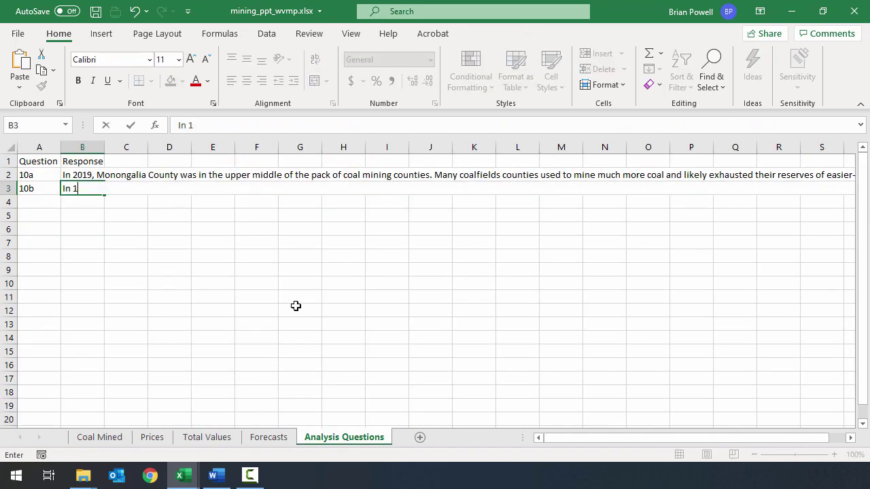
pyautogui.write('999, Boone County produced the most coal. IN')
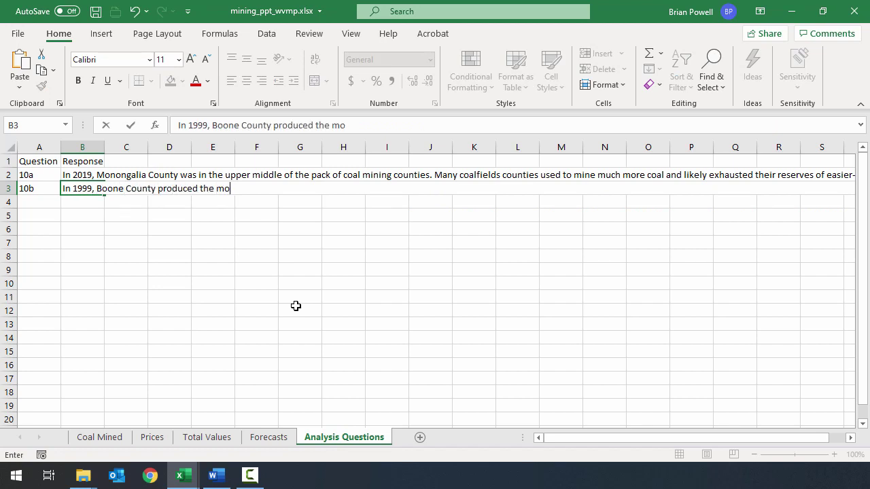
pyautogui.press('BackSpace')
pyautogui.press('BackSpace')
pyautogui.write('n 2019, it was Marshall County.')
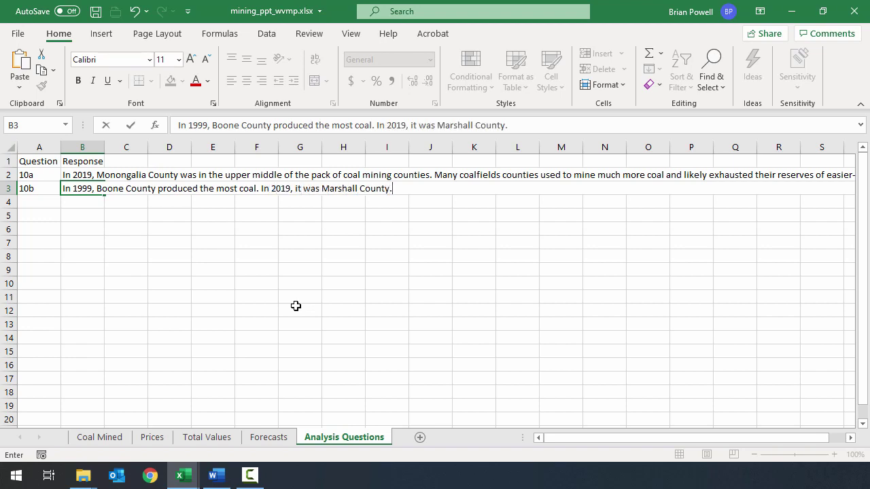
pyautogui.hotkey('ctrl', 'Return')
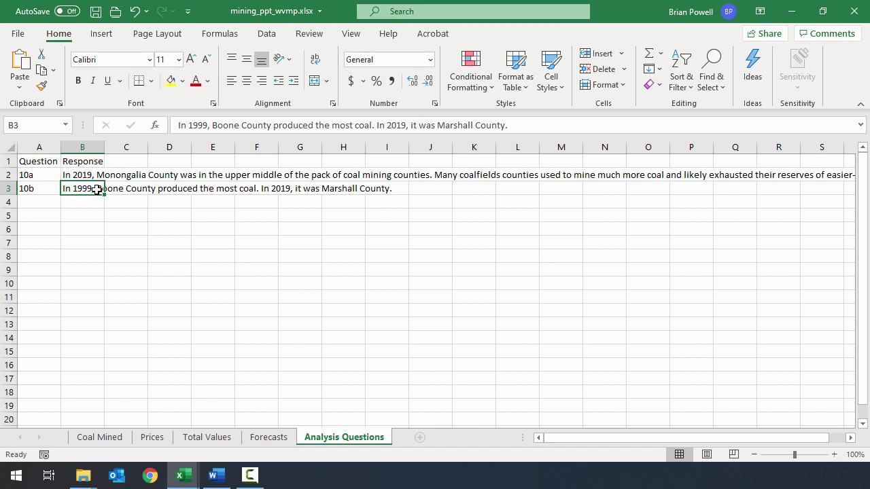
# Append to 10b "One reason for moving production to new locations could be access to better or cheaper methods of transporting coal to customers." and save the workbook.
pyautogui.press('F2')
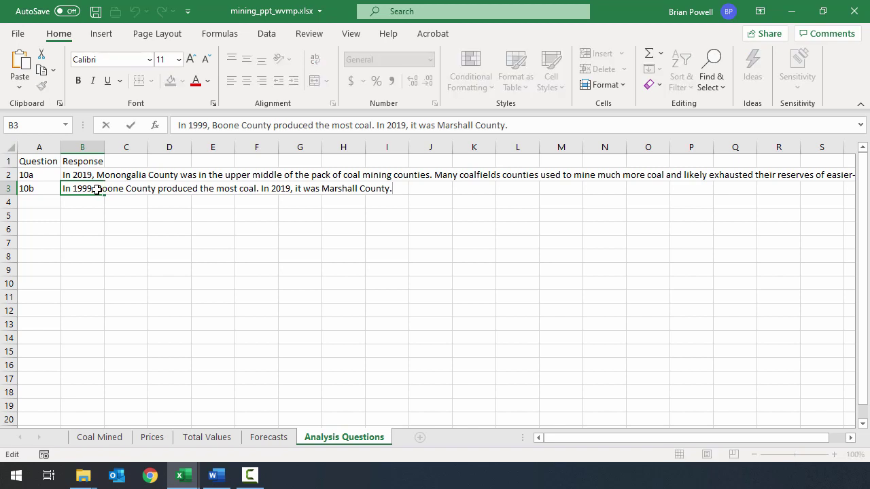
pyautogui.write('One reason for ')
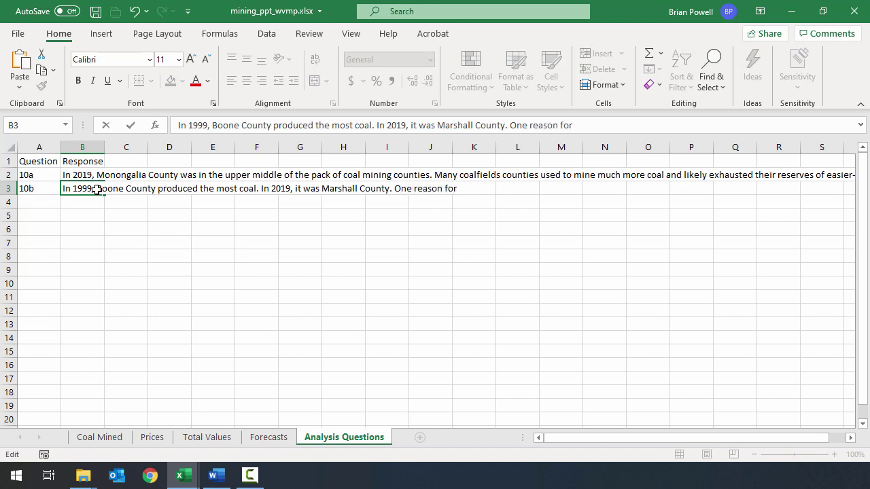
pyautogui.write('moving production to new ')
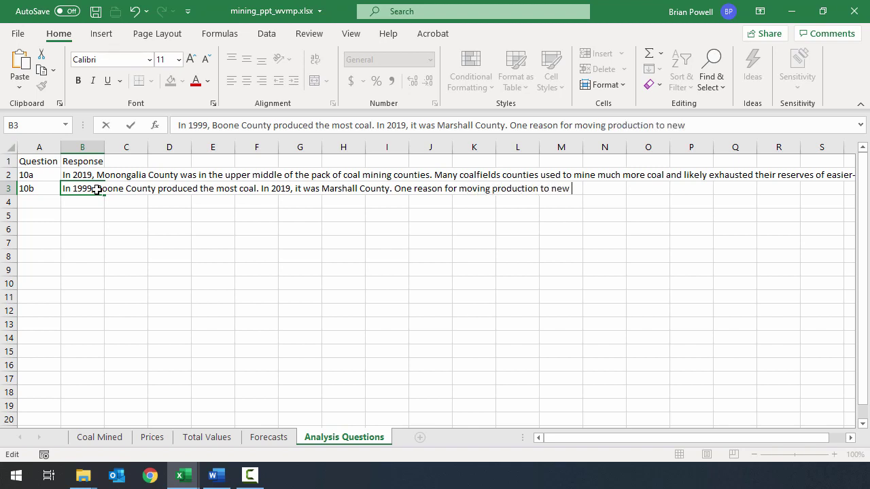
pyautogui.write('locations could be a')
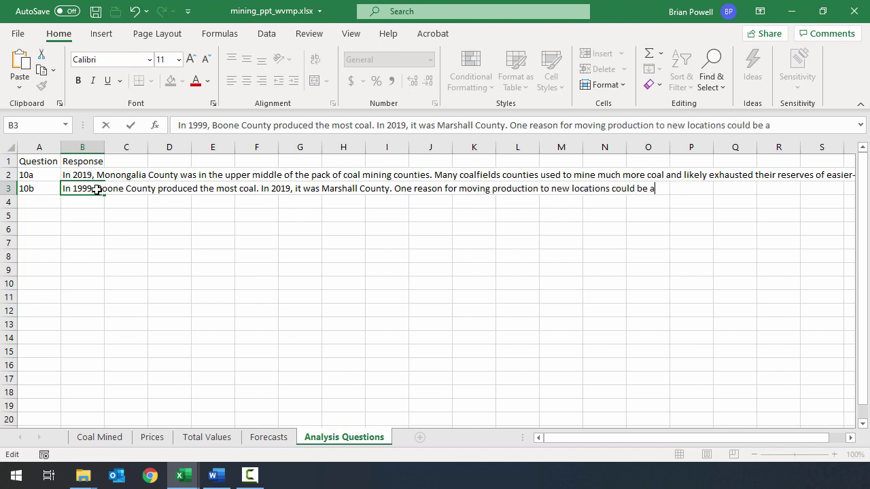
pyautogui.write('ccess to better or cheaper ')
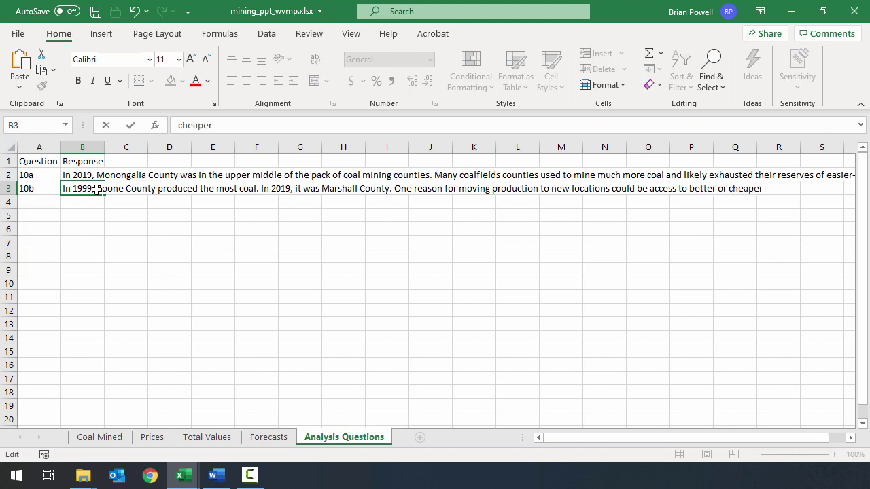
pyautogui.write('methods')
pyautogui.press('BackSpace')
pyautogui.press('BackSpace')
pyautogui.write('ds of transporting coal to customers.')
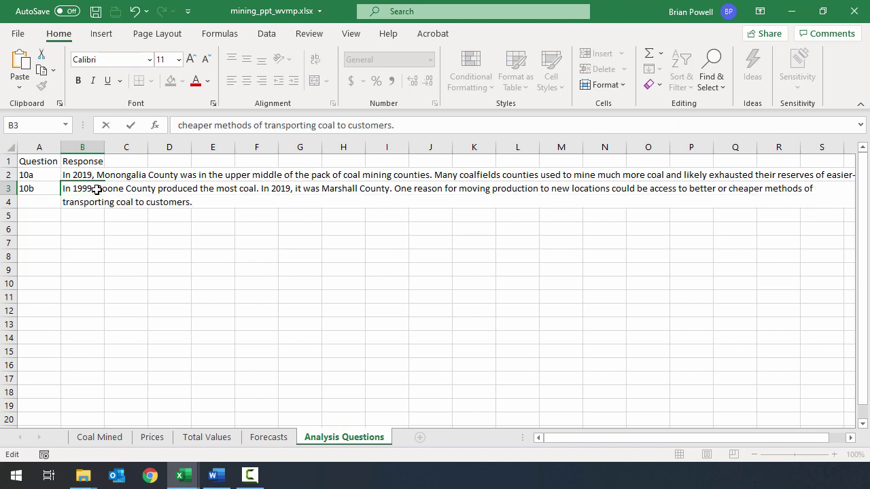
pyautogui.press('Return')
pyautogui.hotkey('ctrl', 's')
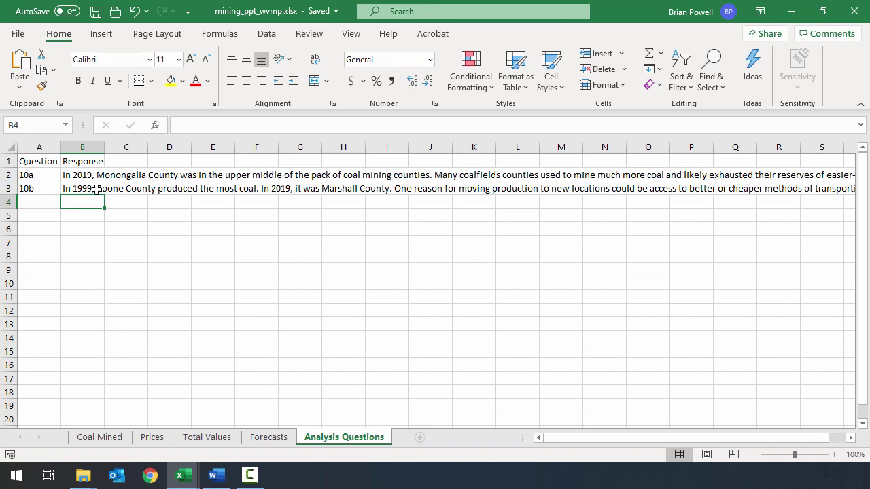